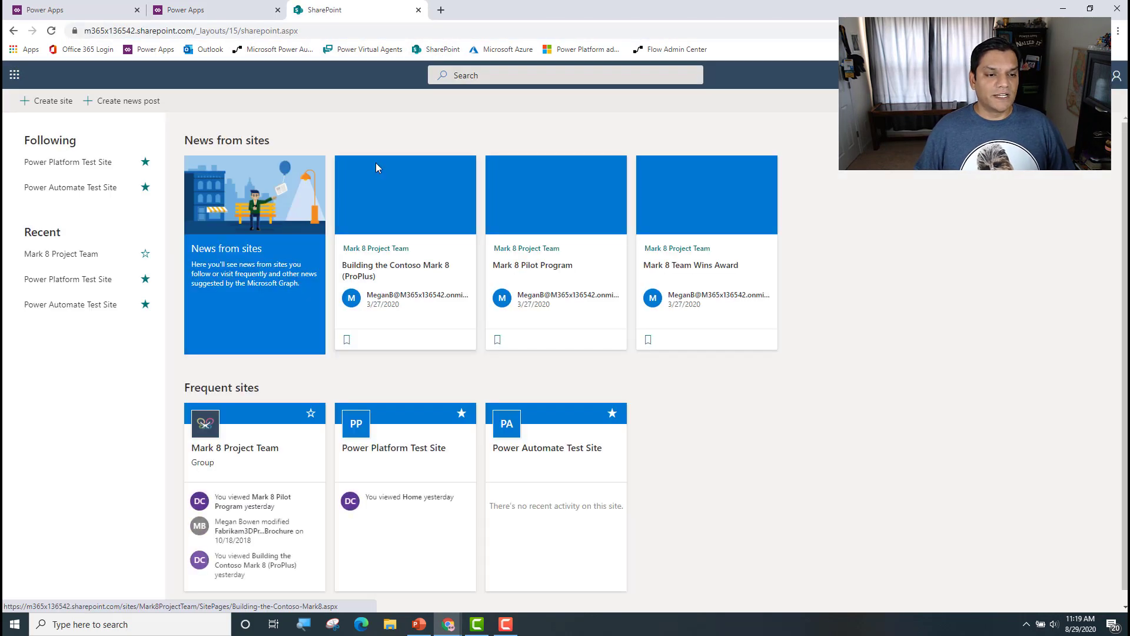
# Step: Open the Power Platform Test Site and go to its site contents
pyautogui.click(357, 465)
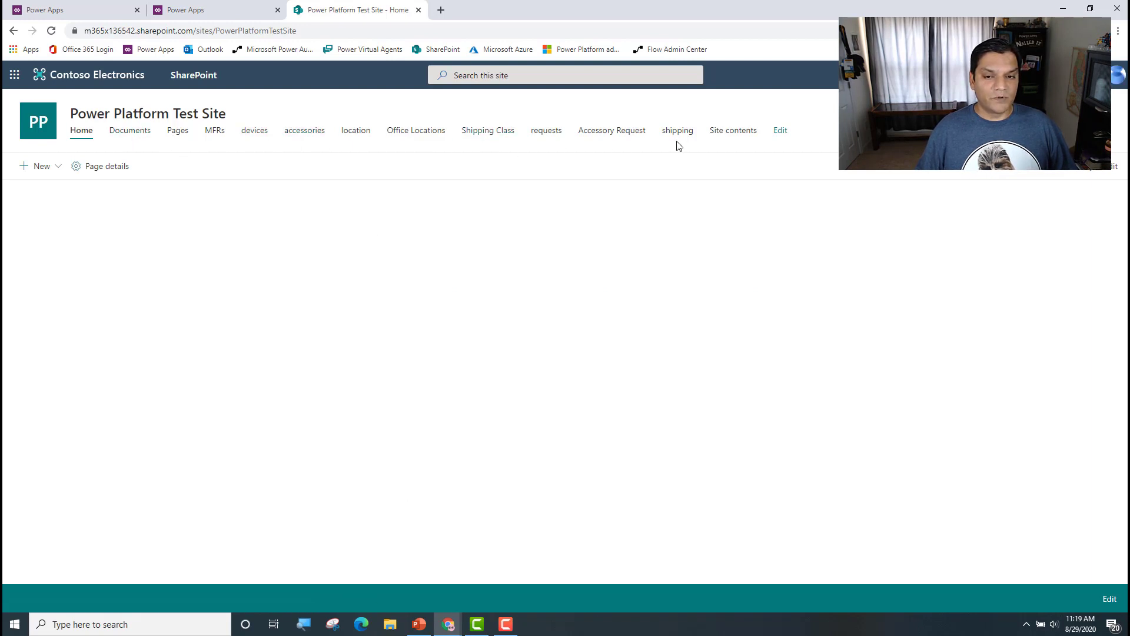
pyautogui.click(1067, 75)
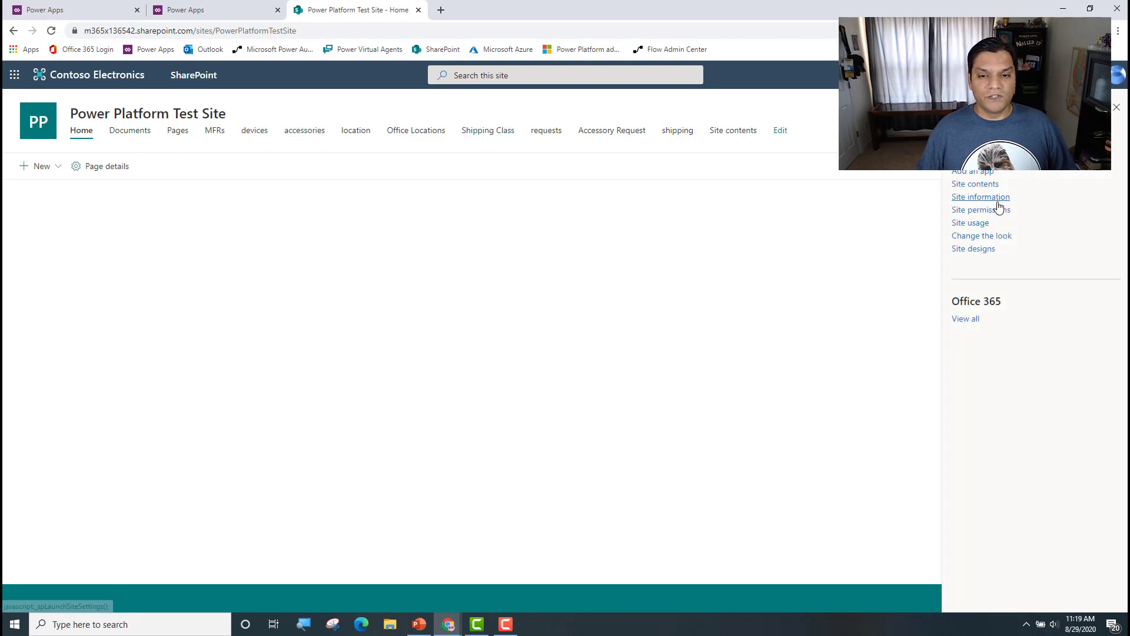
pyautogui.click(992, 184)
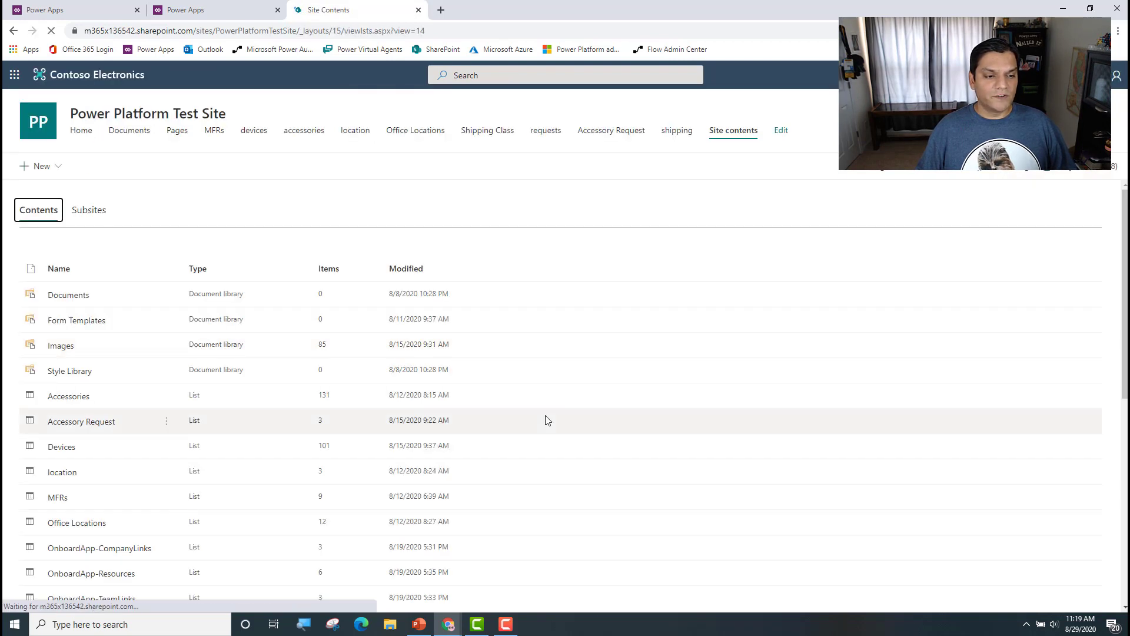
# Step: Open the Requests, Shipping and Accessory Request lists in separate browser tabs, returning to the site contents after each
pyautogui.scroll(-6, 547, 420)
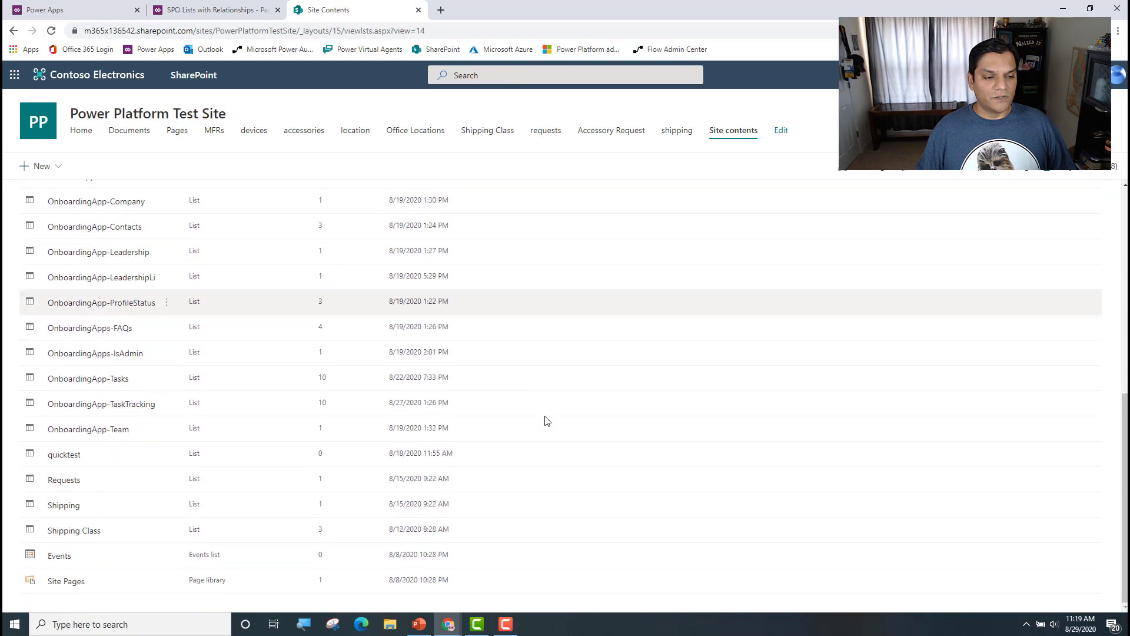
pyautogui.rightClick(68, 485)
pyautogui.click(53, 480)
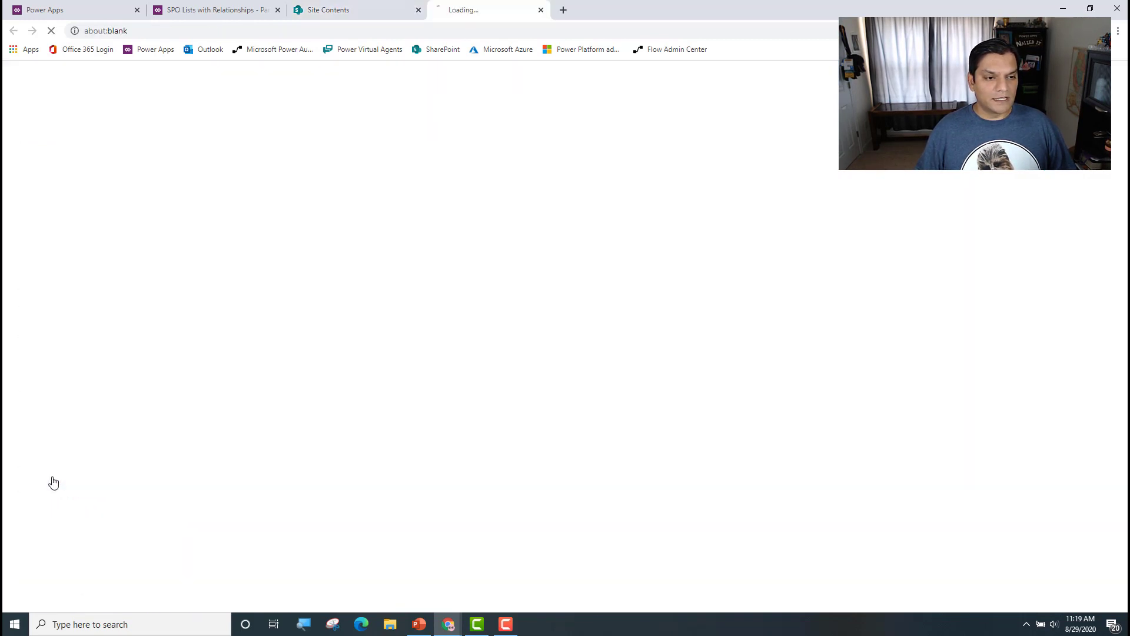
pyautogui.click(324, 14)
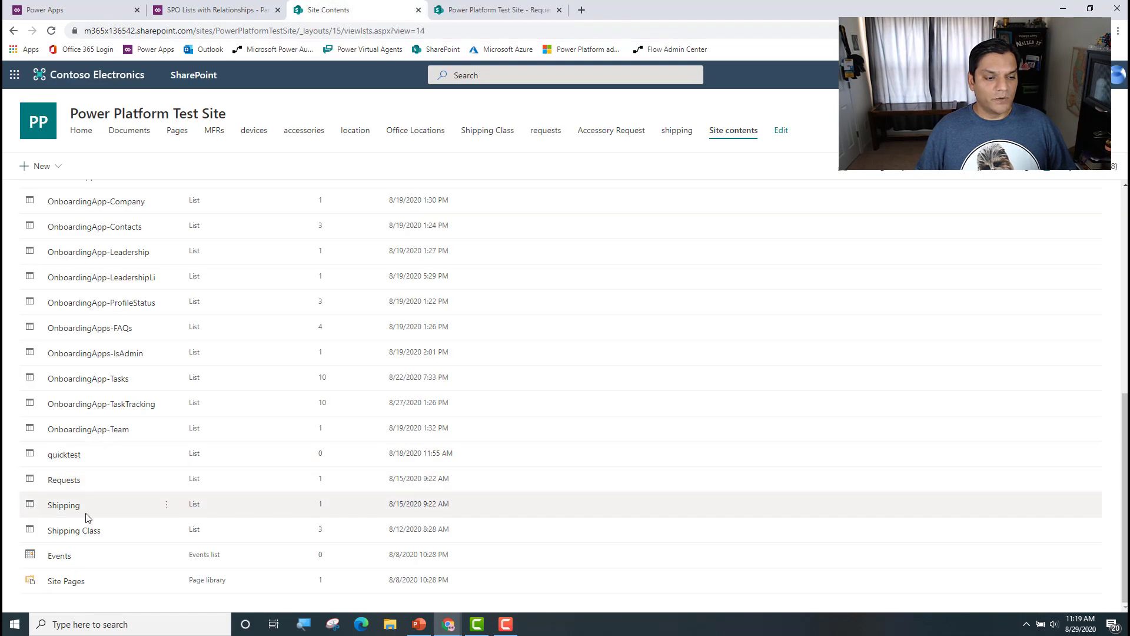
pyautogui.click(67, 508)
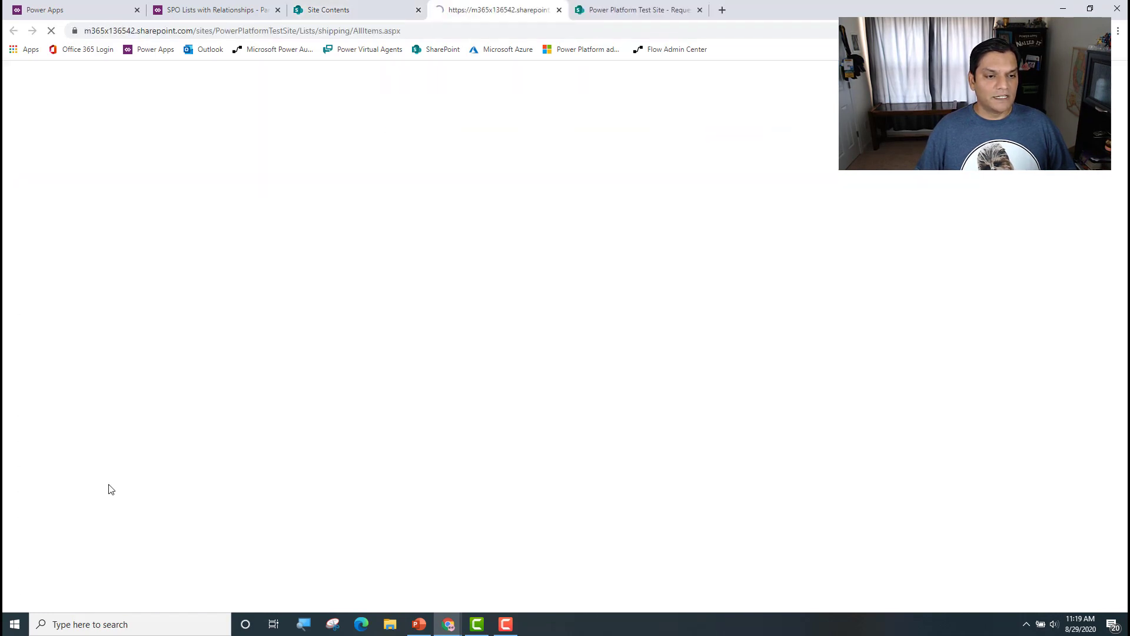
pyautogui.click(357, 8)
pyautogui.scroll(4, 100, 460)
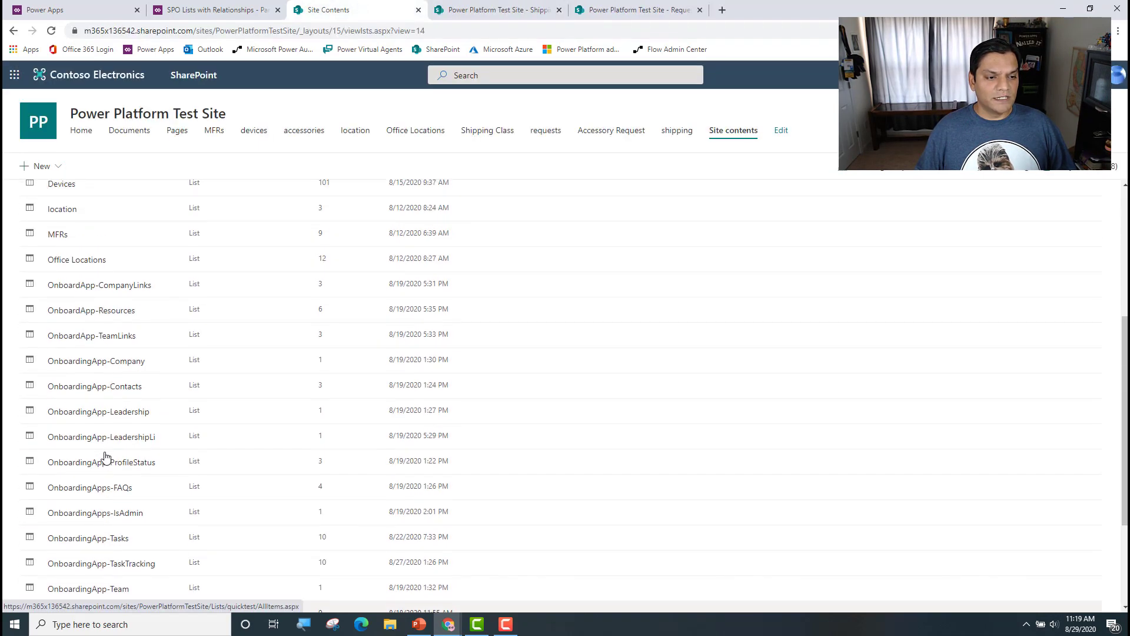
pyautogui.click(88, 230)
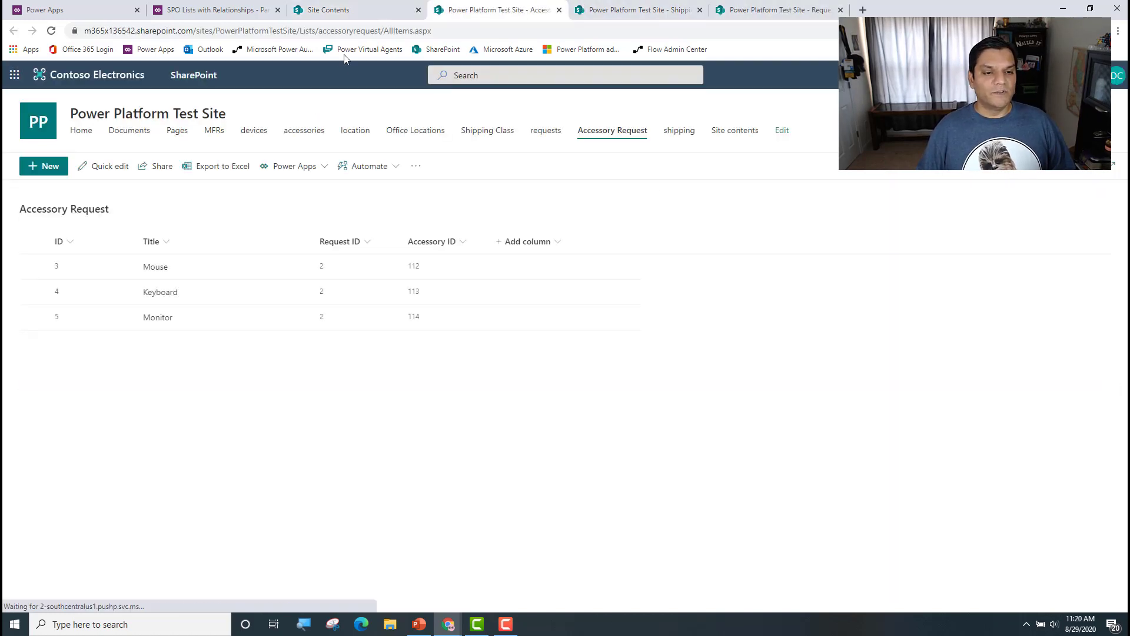
pyautogui.click(357, 11)
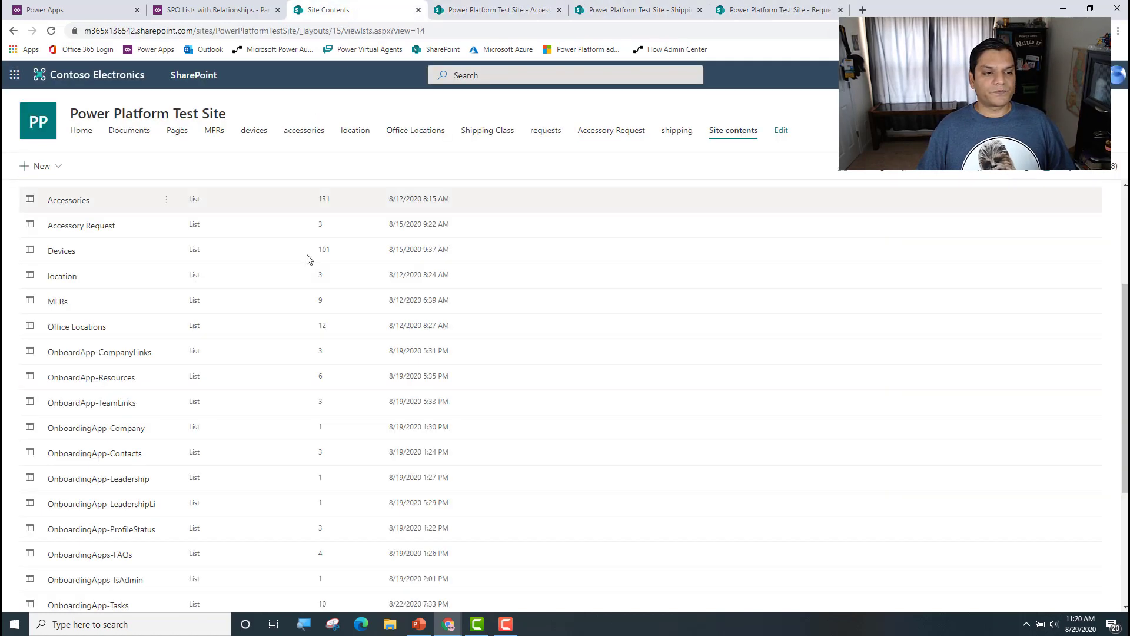
# Step: Switch to the SPO Lists with Relationships app in Power Apps and check the OnSelect formula of AddScreen's next arrow icon
pyautogui.click(218, 10)
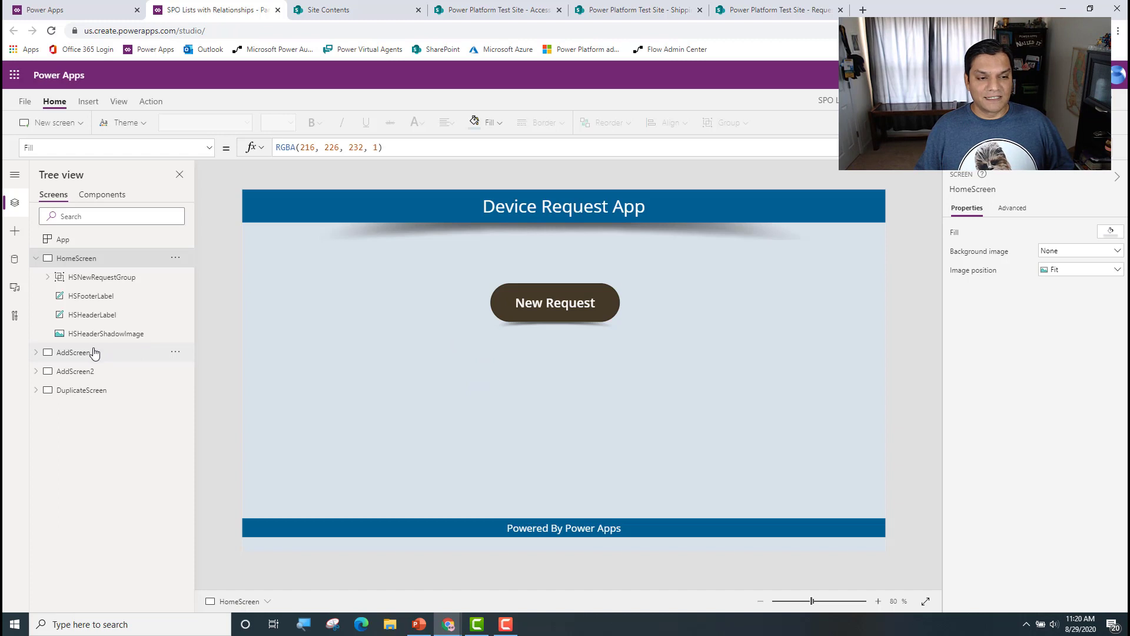
pyautogui.click(73, 352)
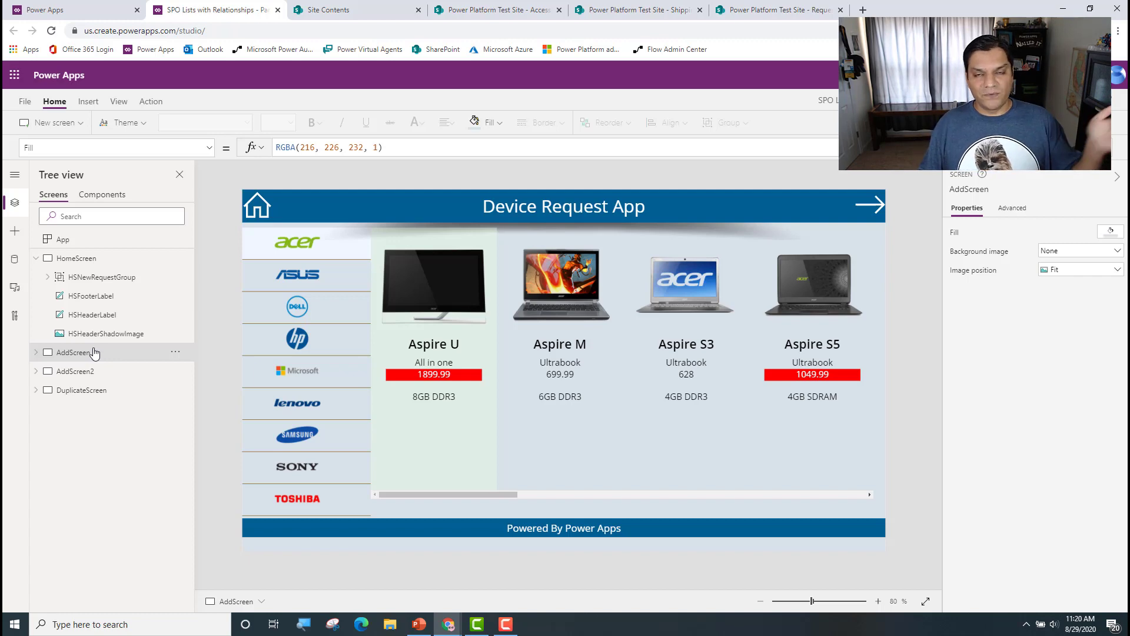
pyautogui.click(850, 206)
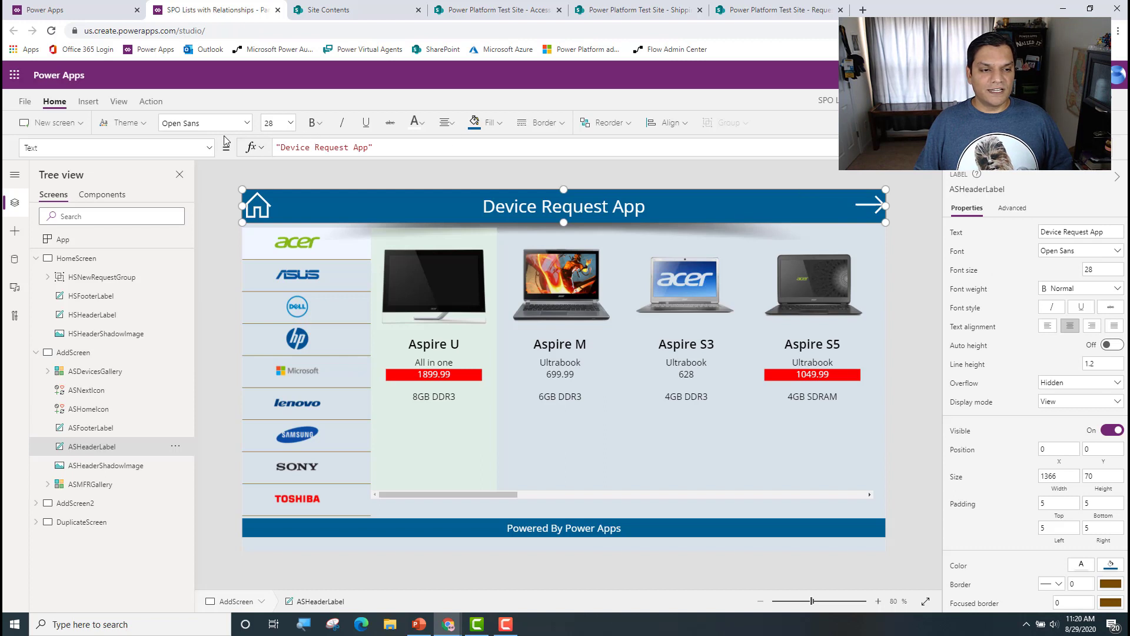
pyautogui.click(211, 151)
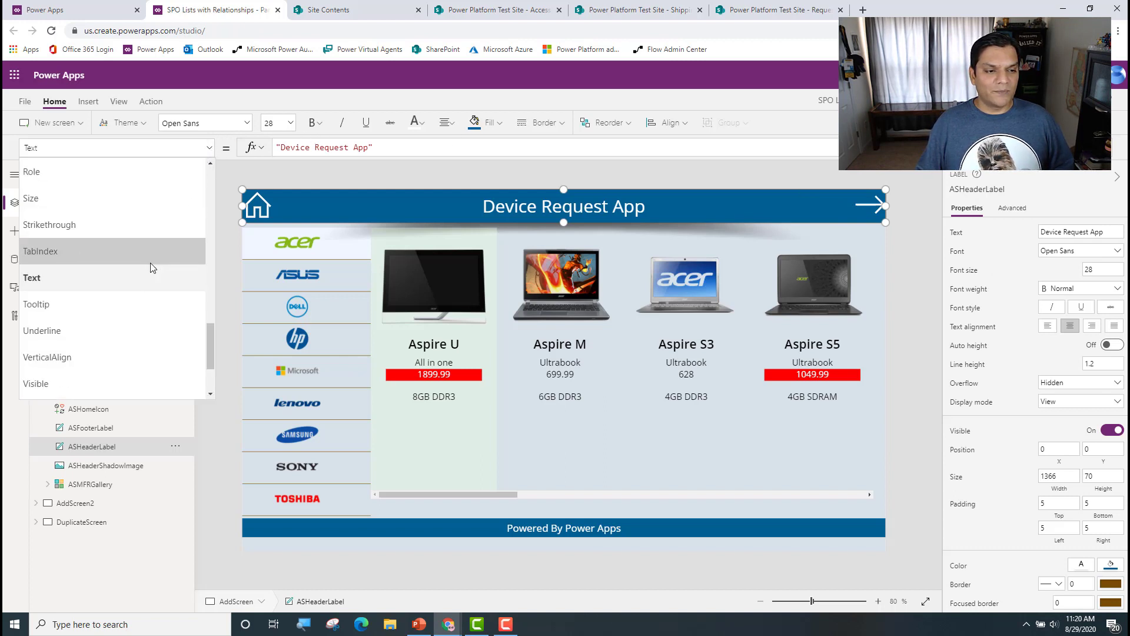
pyautogui.scroll(-10, 150, 265)
pyautogui.scroll(5, 148, 269)
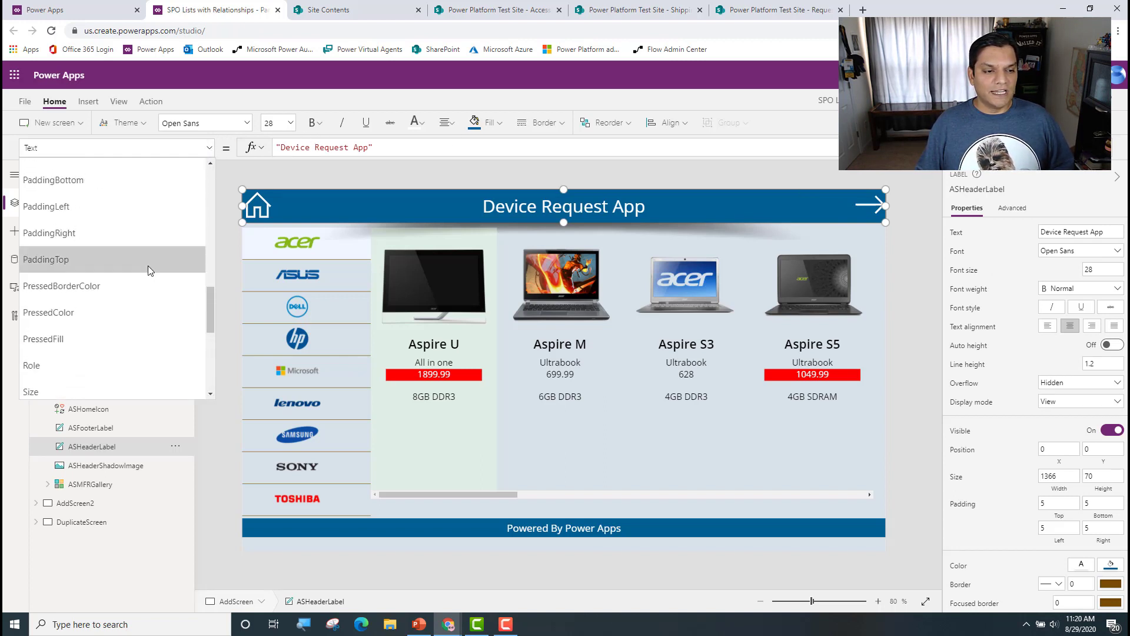
pyautogui.click(119, 215)
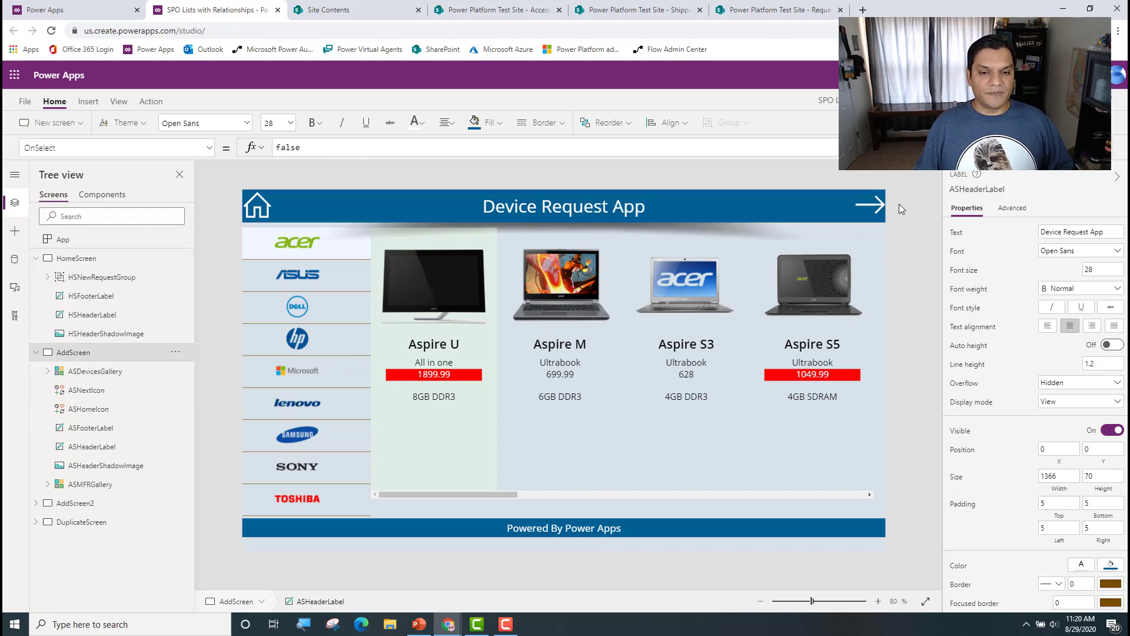
pyautogui.click(874, 204)
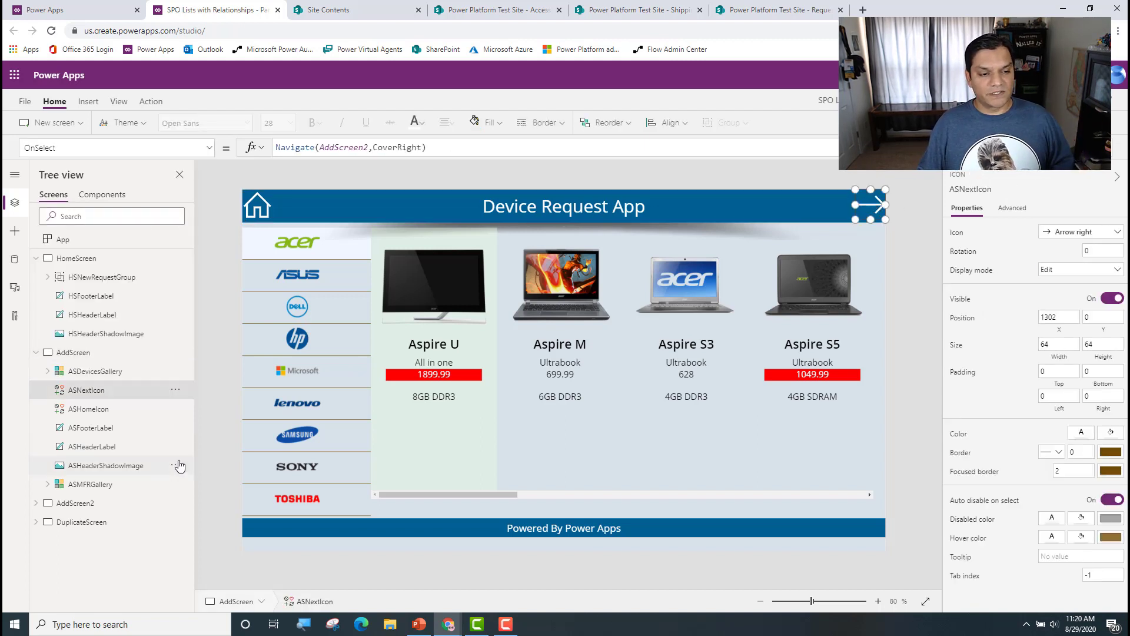
# Step: Expand AddScreen2 and select the accessories gallery that lists Mouse and Keyboard, locating it among the screen's controls
pyautogui.click(111, 503)
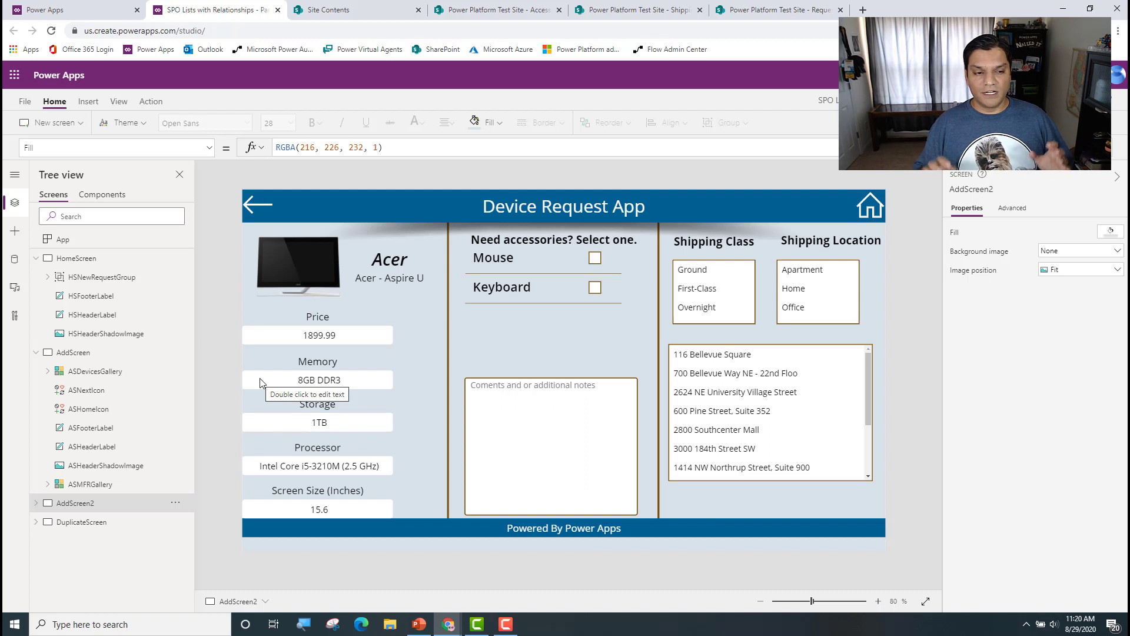
pyautogui.click(38, 503)
pyautogui.scroll(-1, 42, 504)
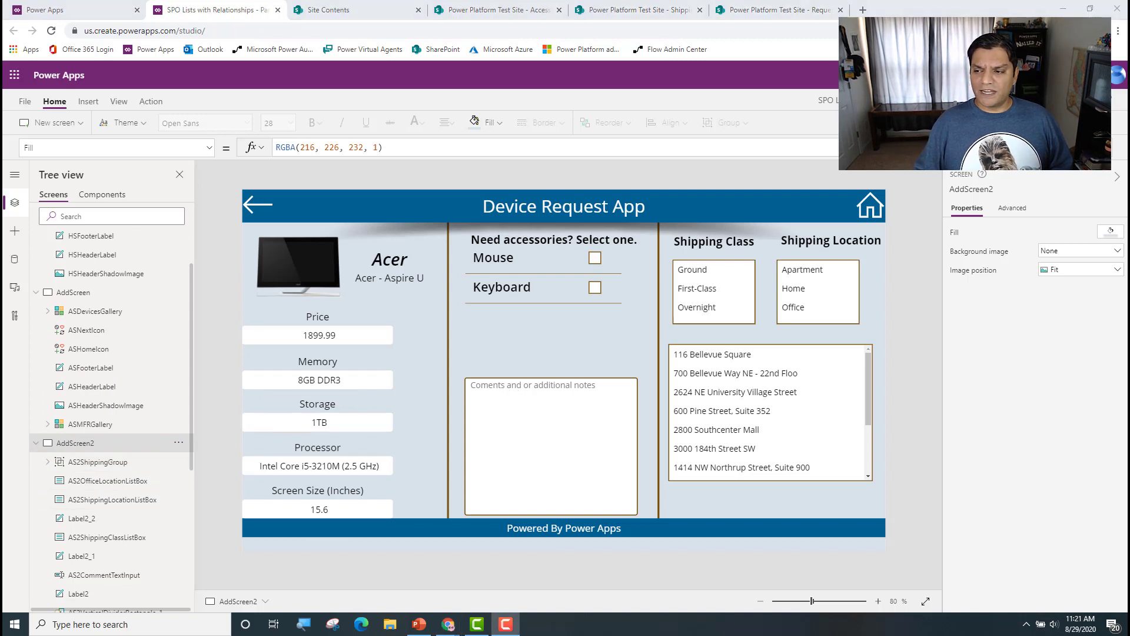
pyautogui.click(514, 308)
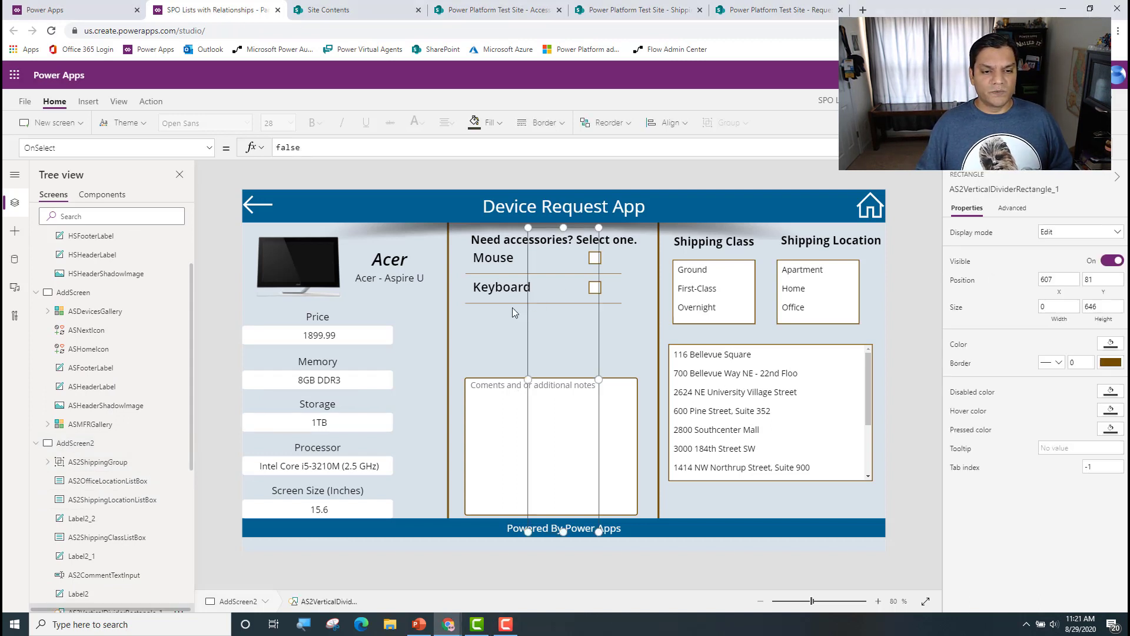
pyautogui.click(508, 306)
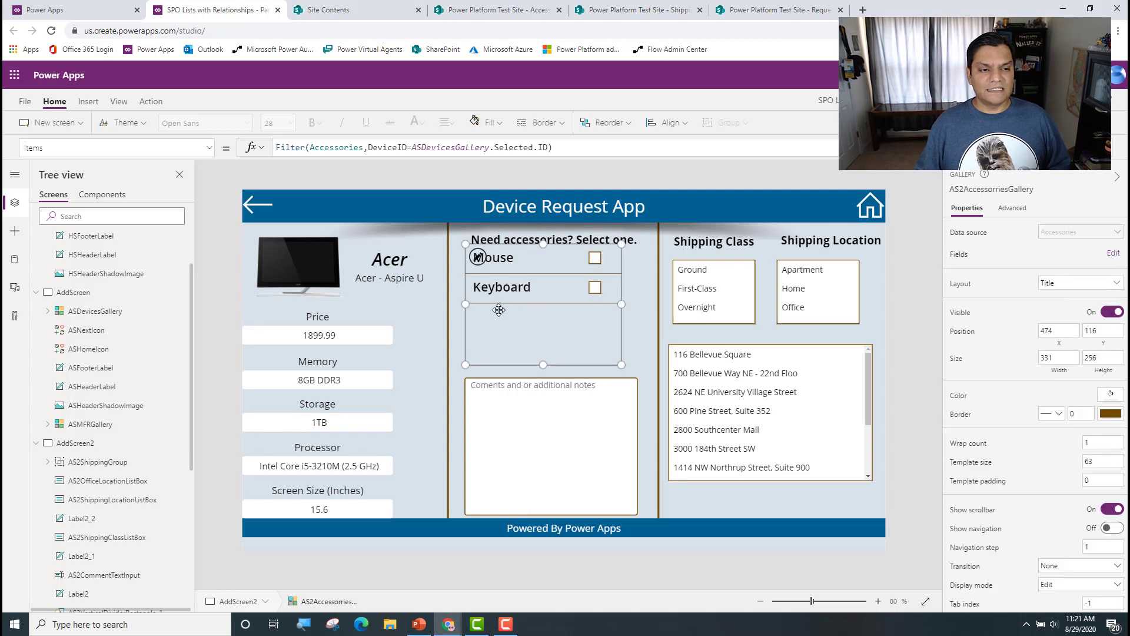
pyautogui.scroll(-4, 71, 367)
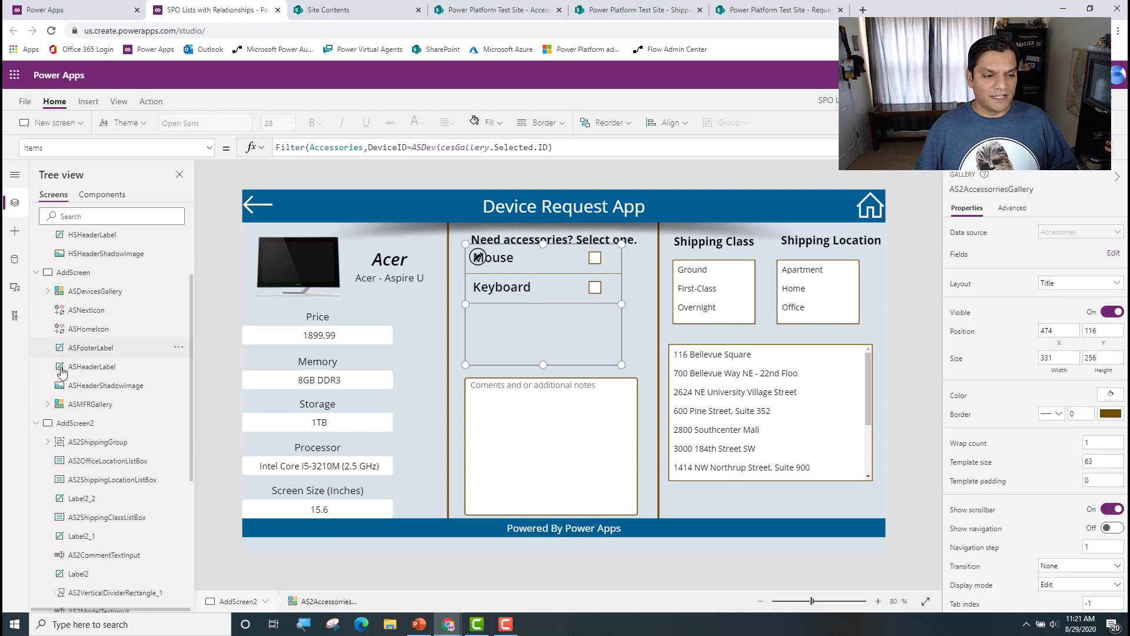
pyautogui.scroll(-1, 70, 371)
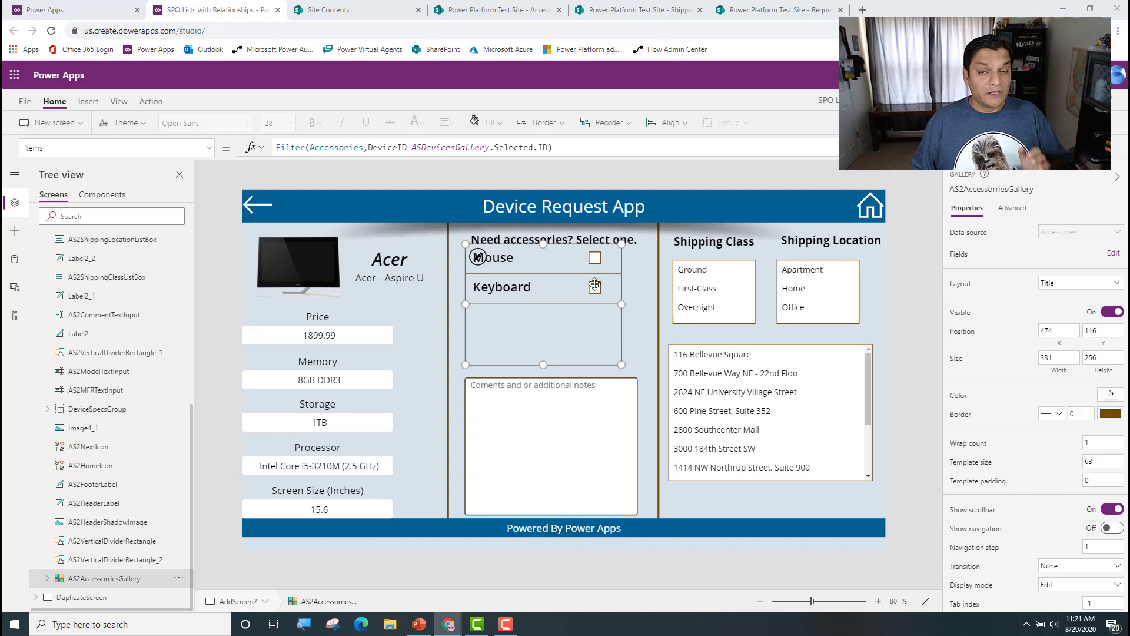
# Step: Select Checkbox1 inside the accessories gallery and show its OnCheck property for editing
pyautogui.click(47, 579)
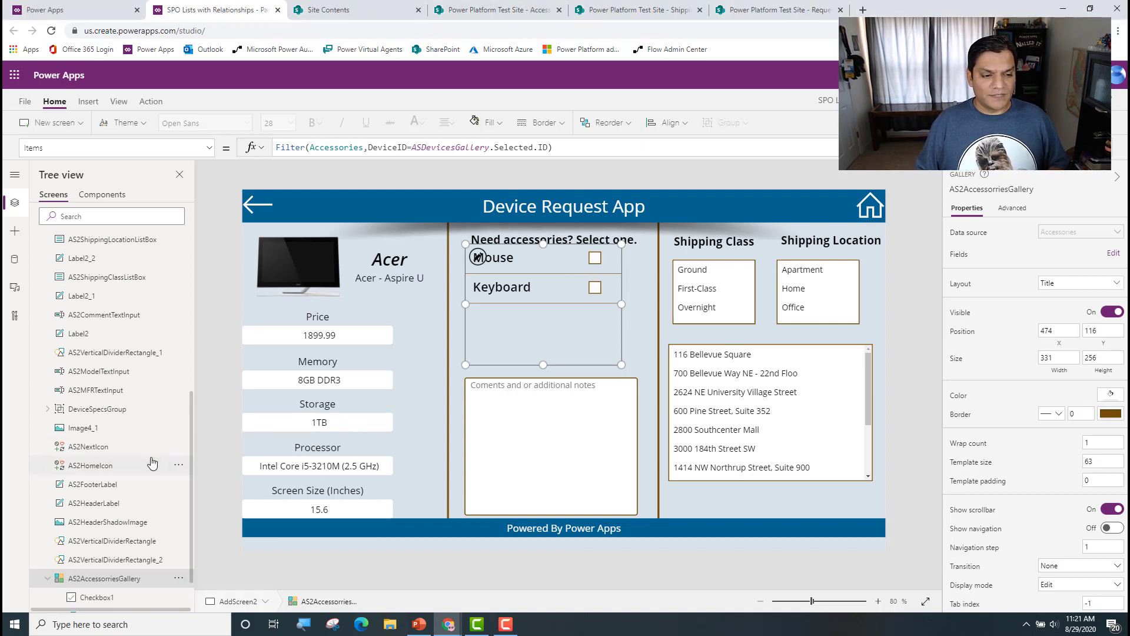
pyautogui.scroll(-1, 152, 464)
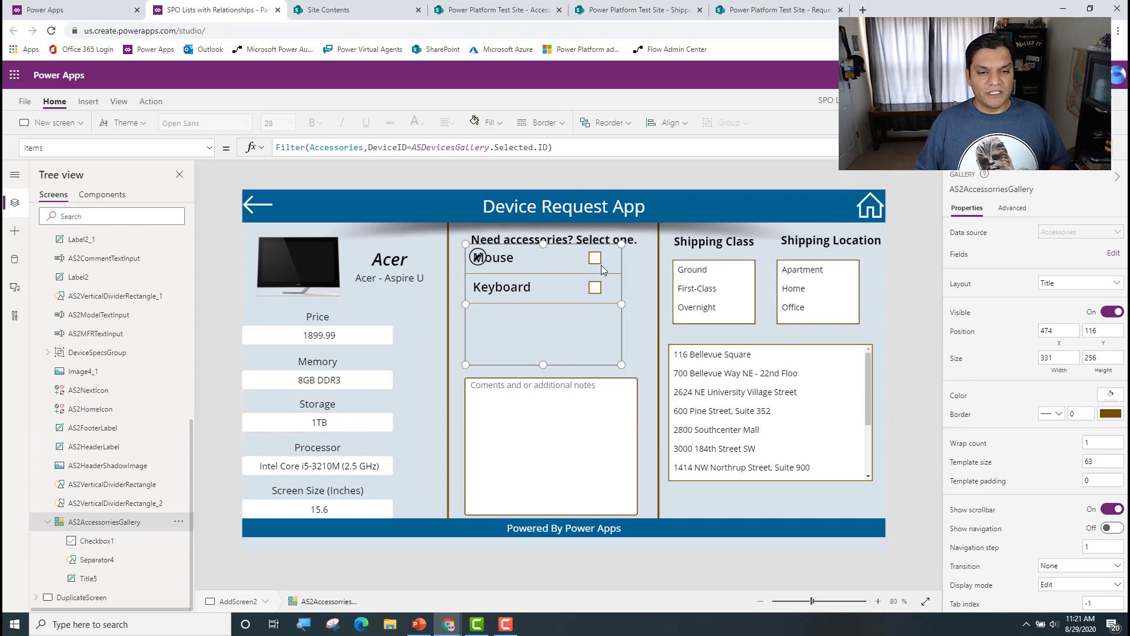
pyautogui.click(96, 540)
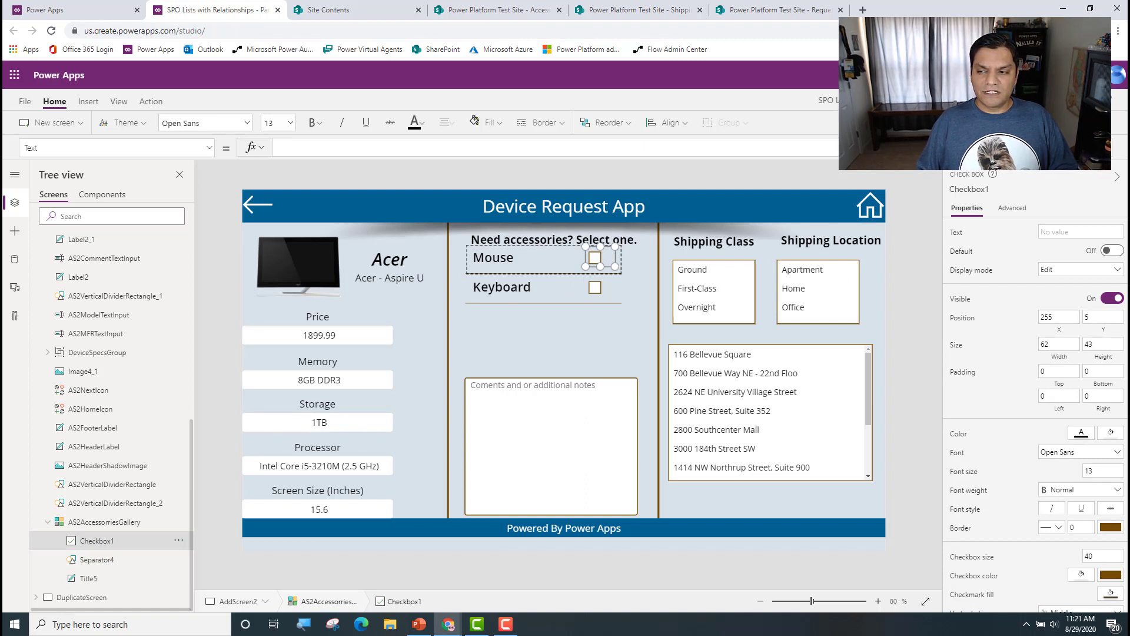
pyautogui.click(209, 152)
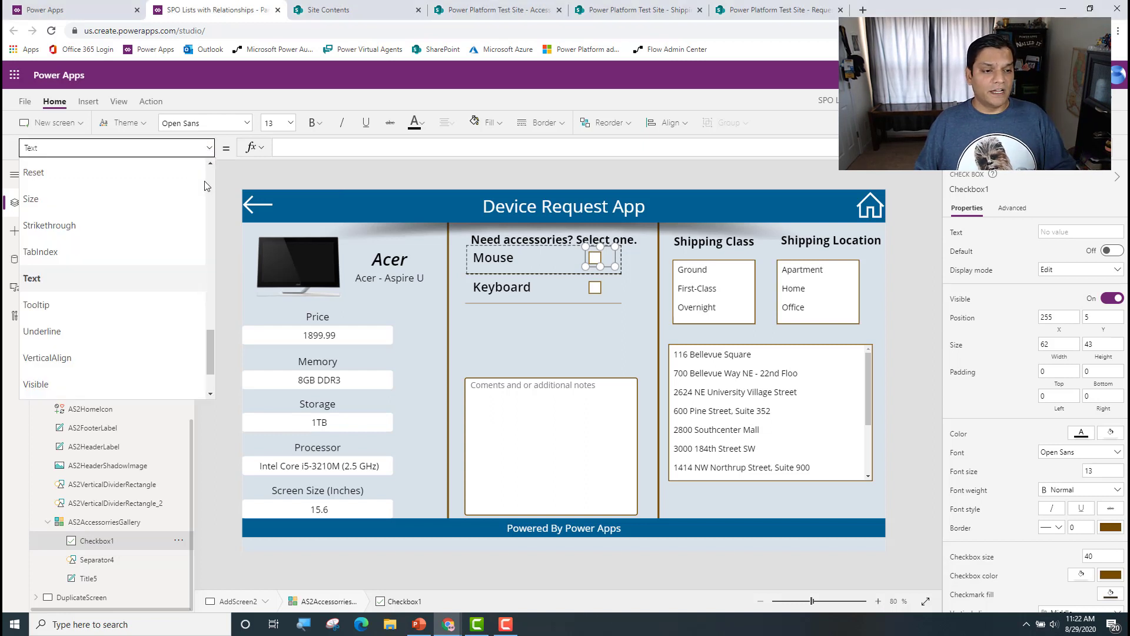
pyautogui.moveTo(210, 342); pyautogui.dragTo(210, 271)
pyautogui.click(76, 286)
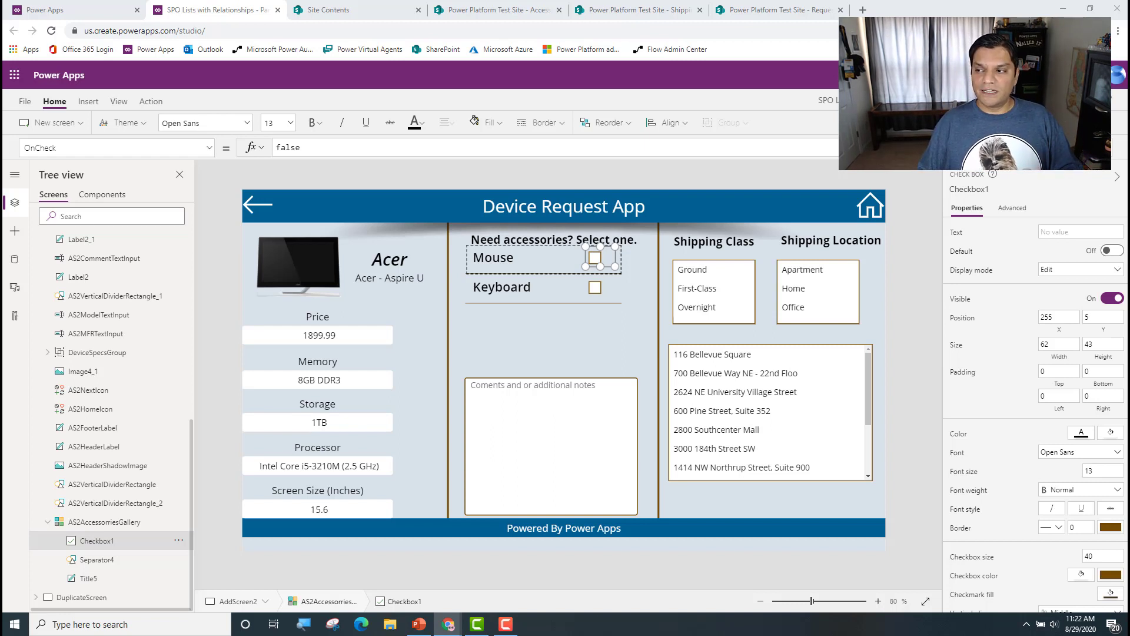
# Step: Replace Checkbox1's OnCheck formula with the start of a ClearCollect call into a collection named TempAccessCol
pyautogui.moveTo(340, 147); pyautogui.dragTo(218, 144)
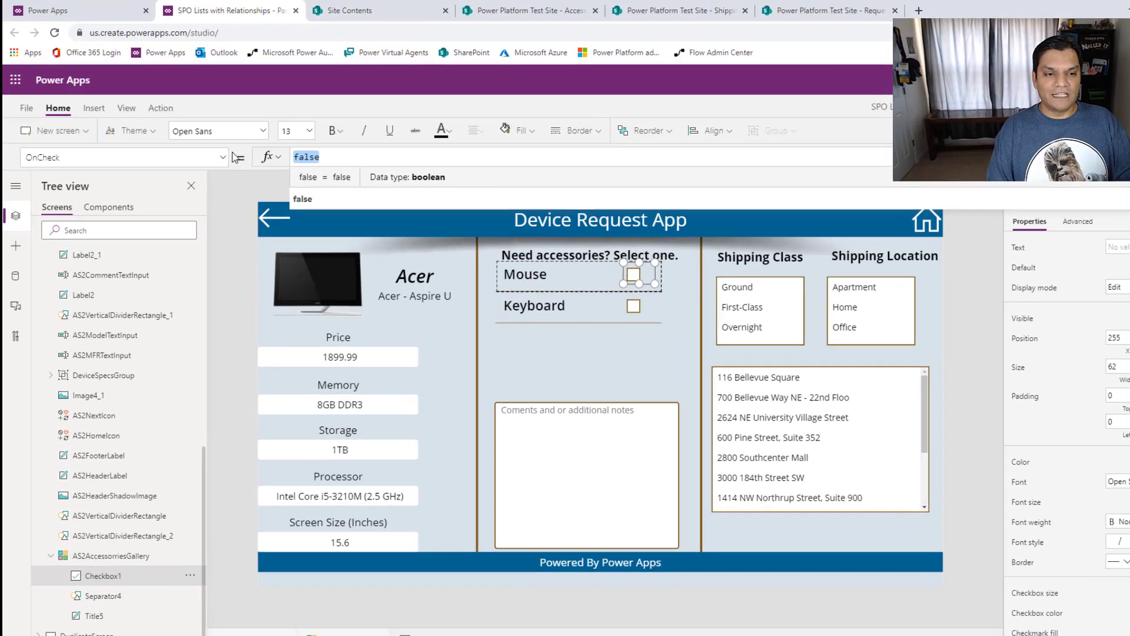
pyautogui.write('Clear')
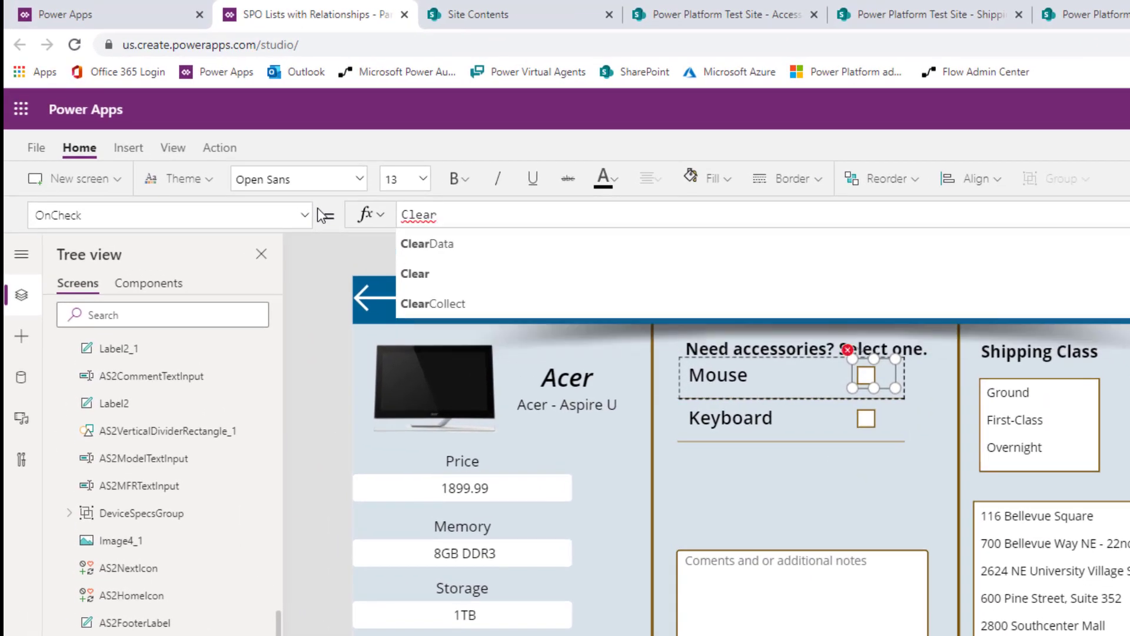
pyautogui.press('Down')
pyautogui.press('Down')
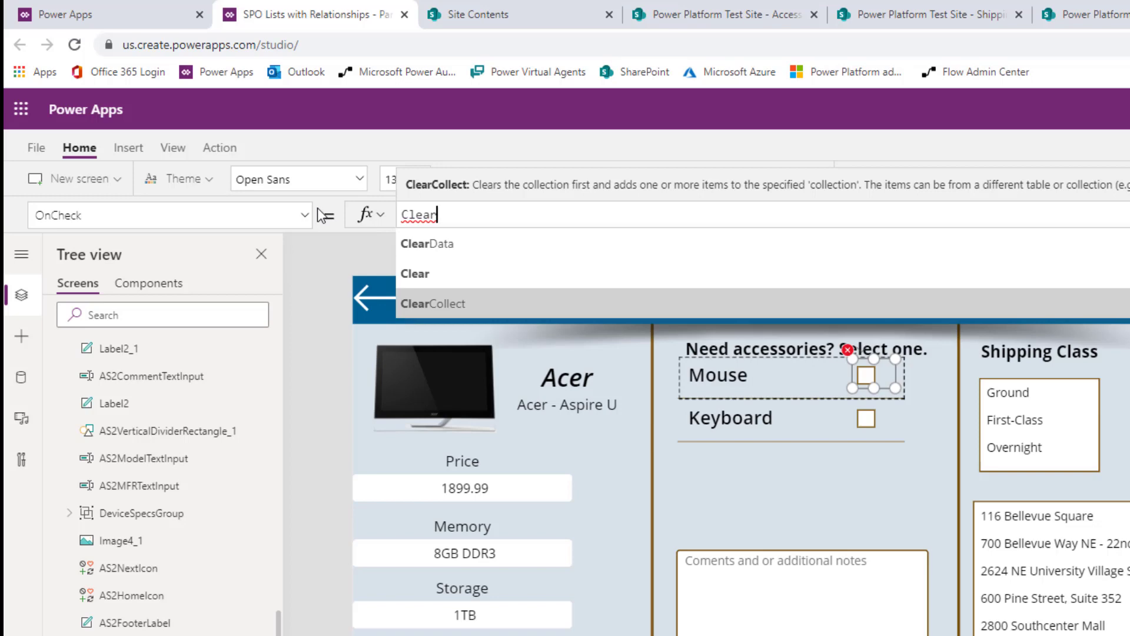
pyautogui.press('Tab')
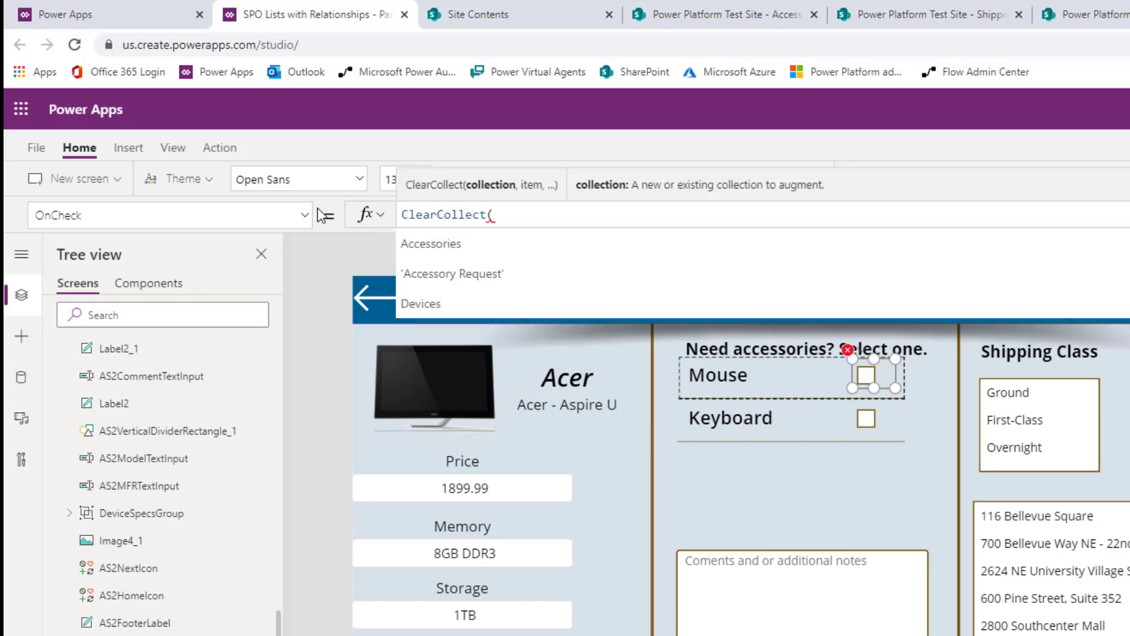
pyautogui.write('TempAccessCol')
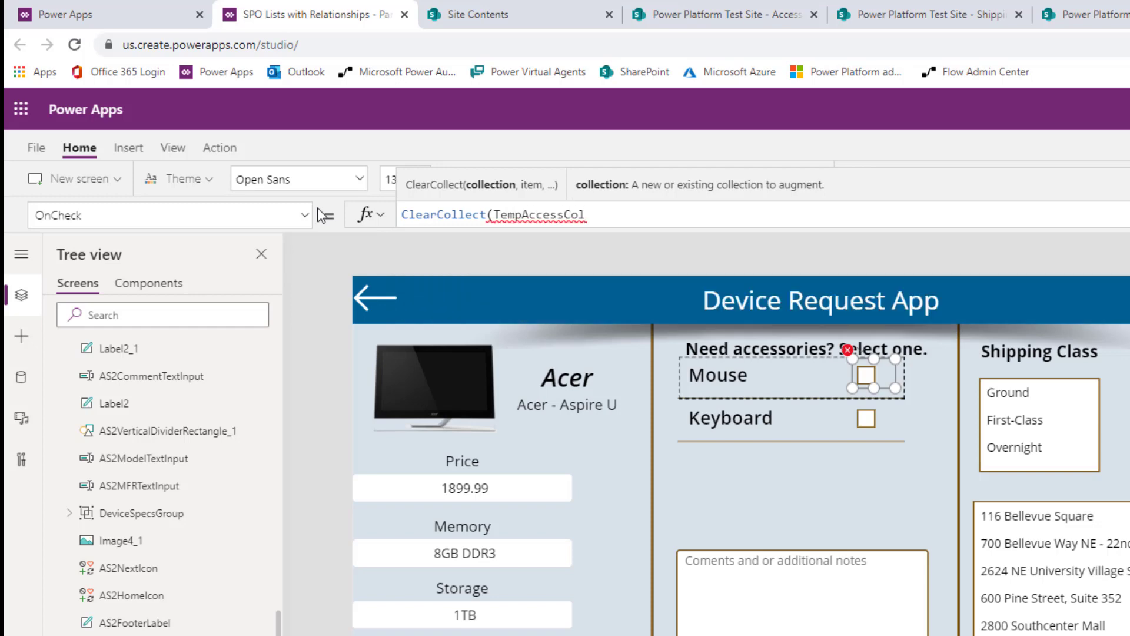
# Step: Add a Filter function as the collected item in the OnCheck formula, with AS2AccessorriesGallery.AllItems as its source
pyautogui.write(',Filt')
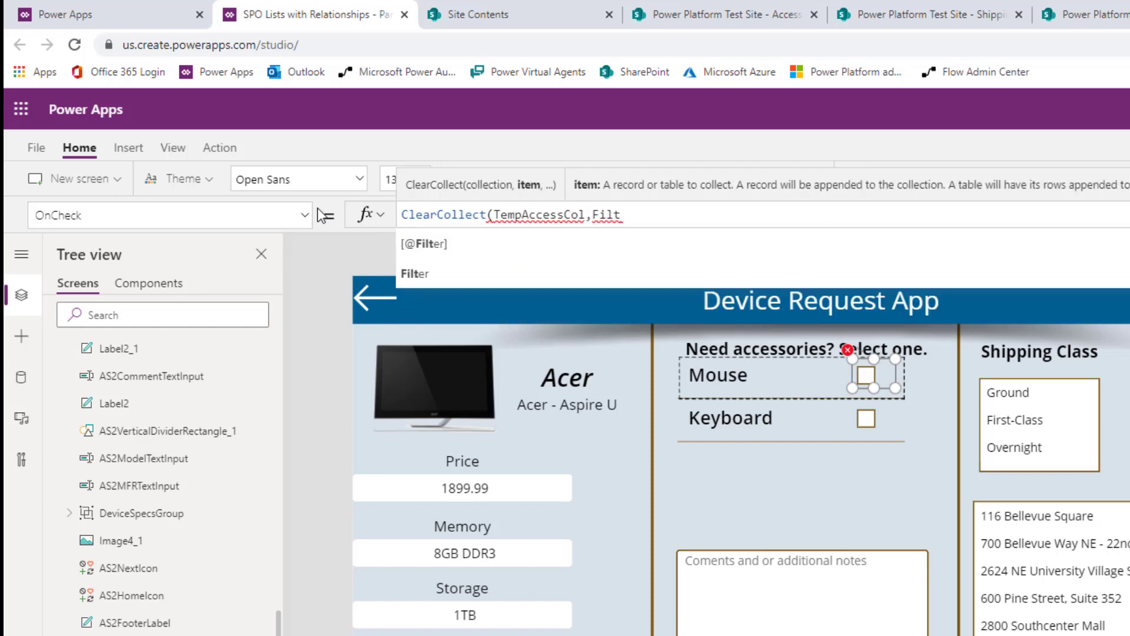
pyautogui.write('er(')
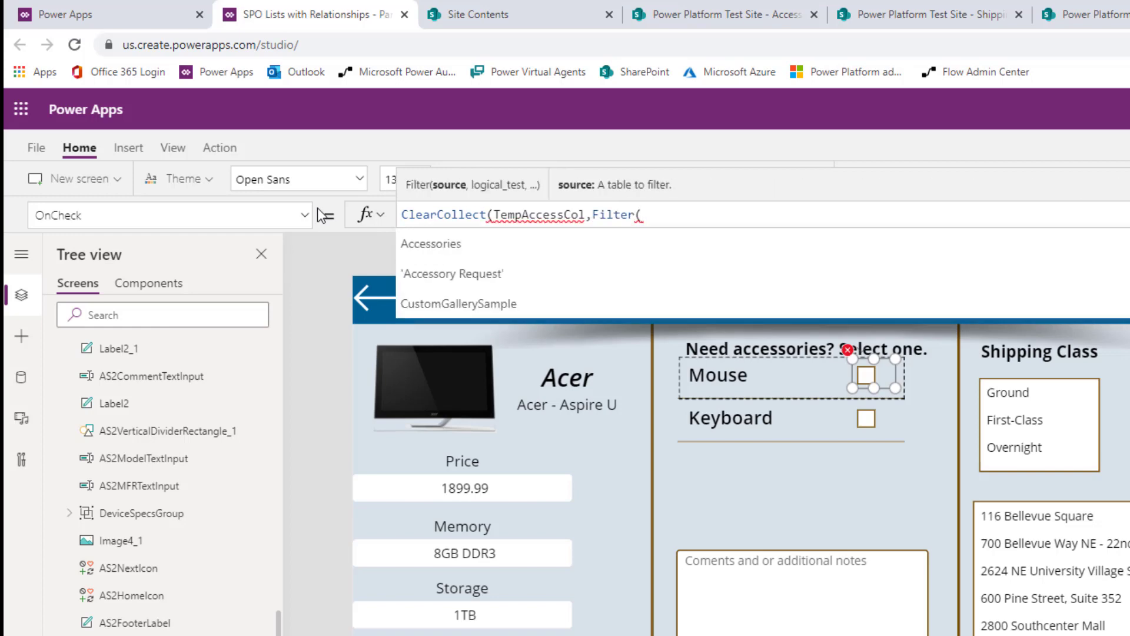
pyautogui.click(696, 375)
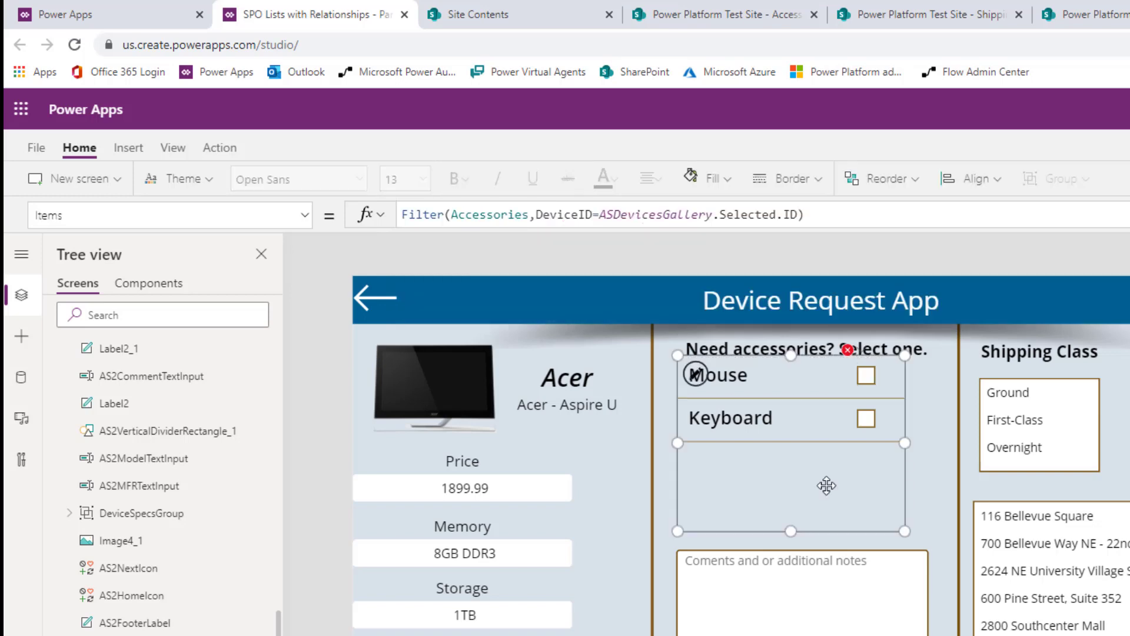
pyautogui.click(848, 349)
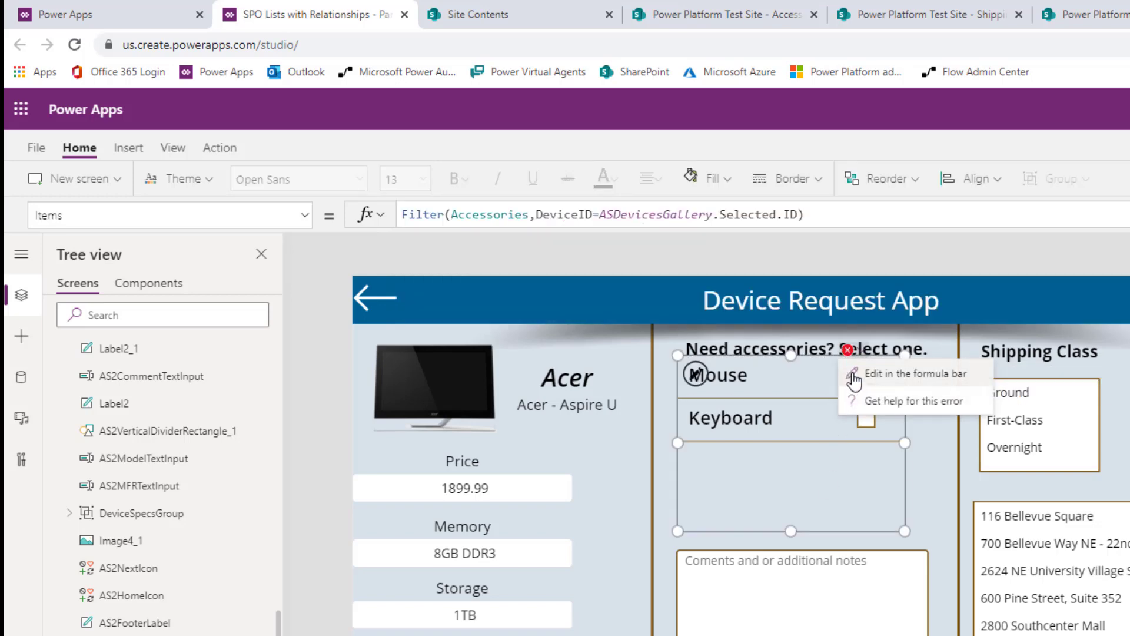
pyautogui.click(854, 380)
pyautogui.write('AS2AccessorriesGallery')
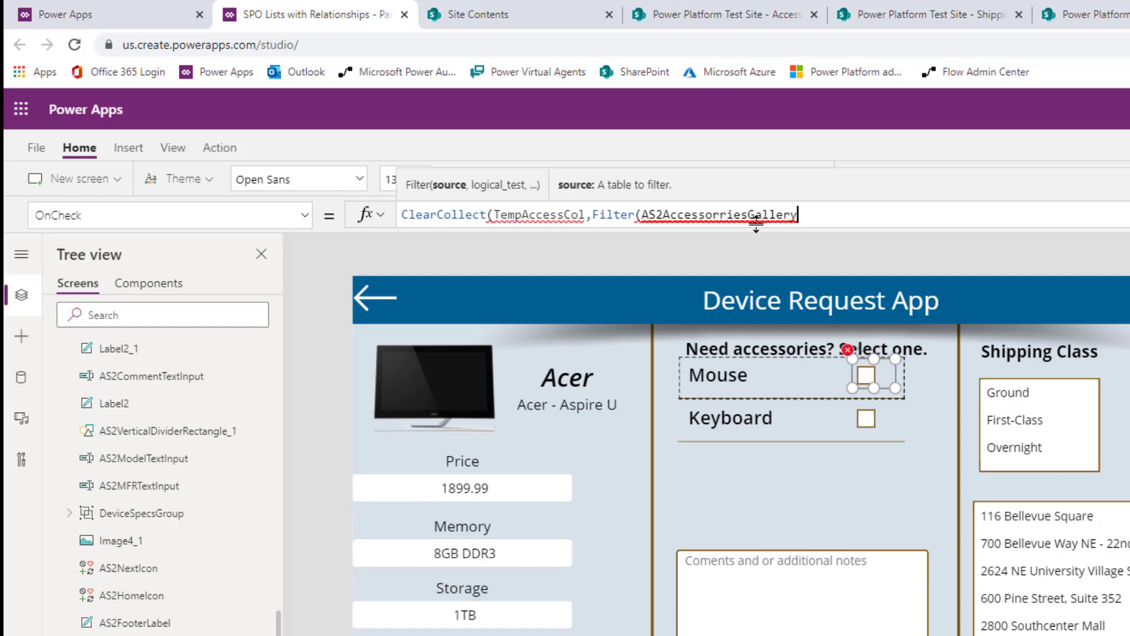
pyautogui.write('.A')
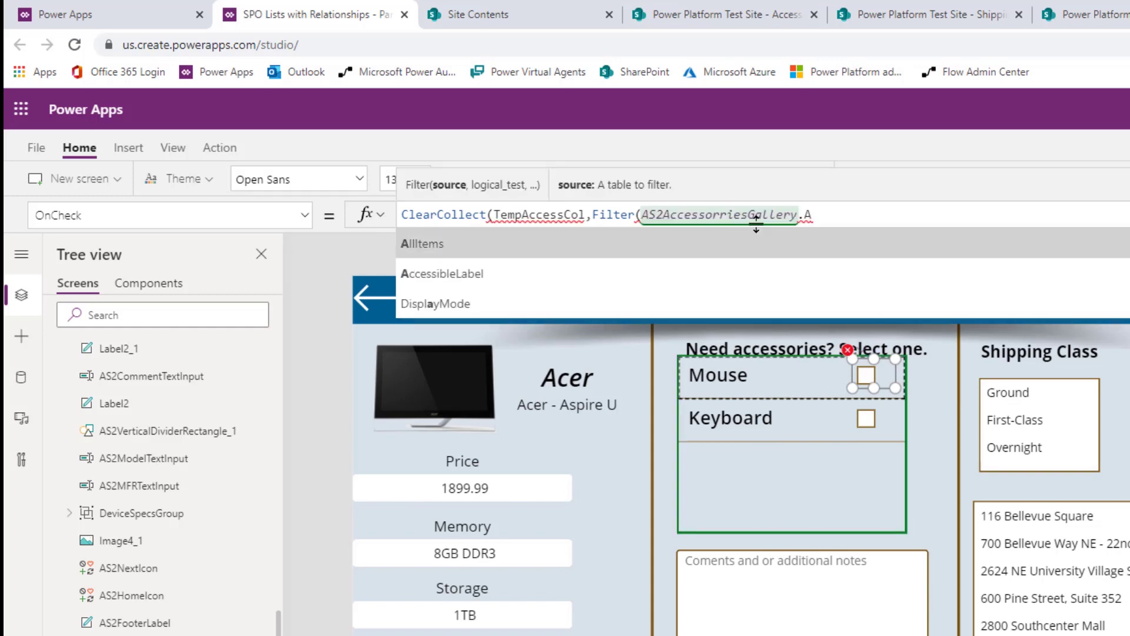
pyautogui.press('Tab')
# Step: Complete the OnCheck filter with the condition Checkbox1.Value=true and close the formula's parentheses
pyautogui.write(',')
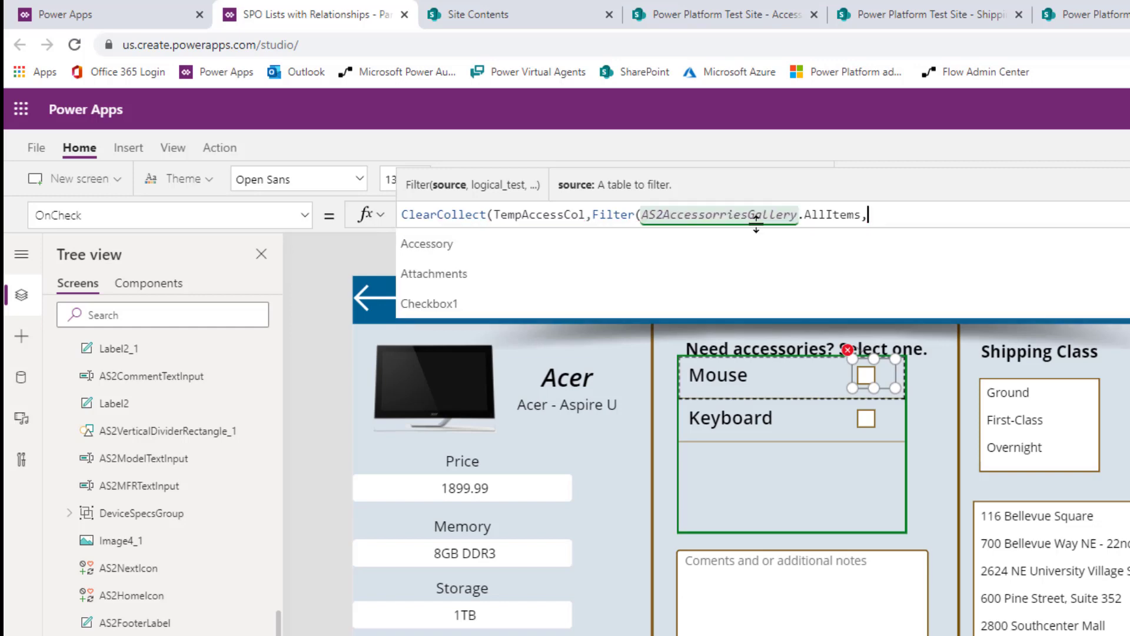
pyautogui.write('check')
pyautogui.press('Down')
pyautogui.press('Tab')
pyautogui.write('.')
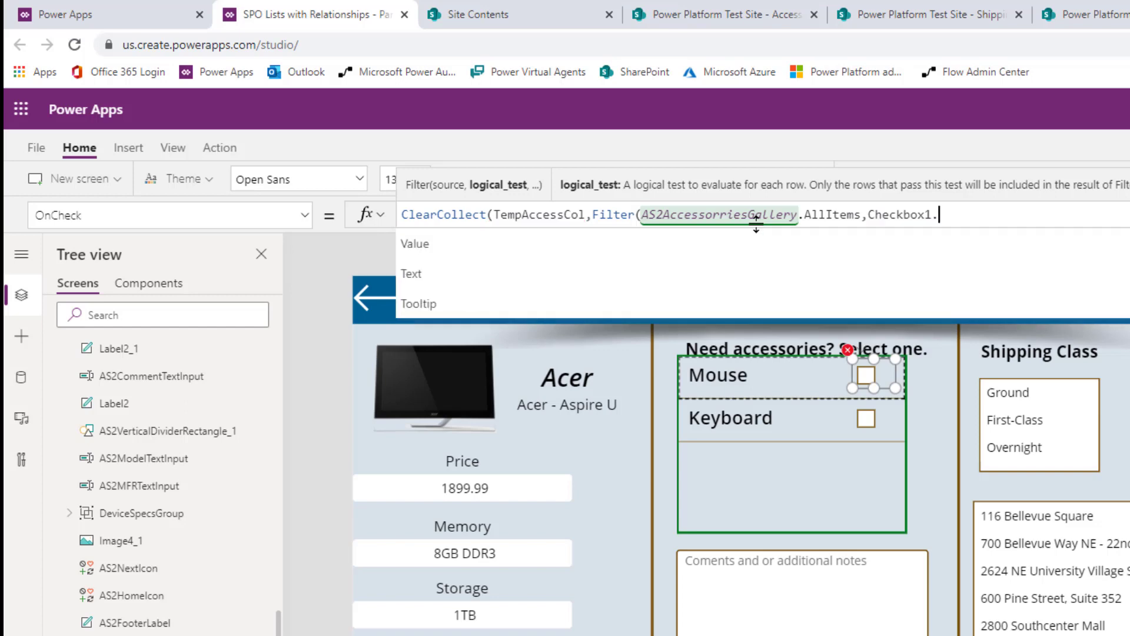
pyautogui.press('Tab')
pyautogui.write('=true)')
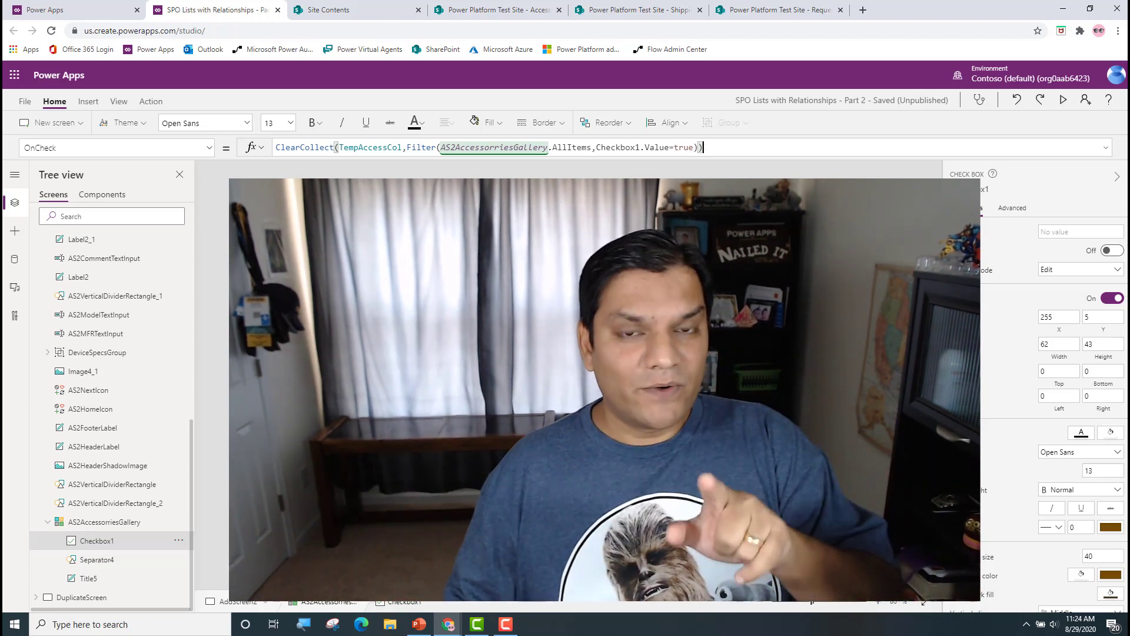
# Step: Copy Checkbox1's whole OnCheck formula and use it to replace the false value in its OnUncheck property
pyautogui.click(740, 147)
pyautogui.hotkey('ctrl', 'a')
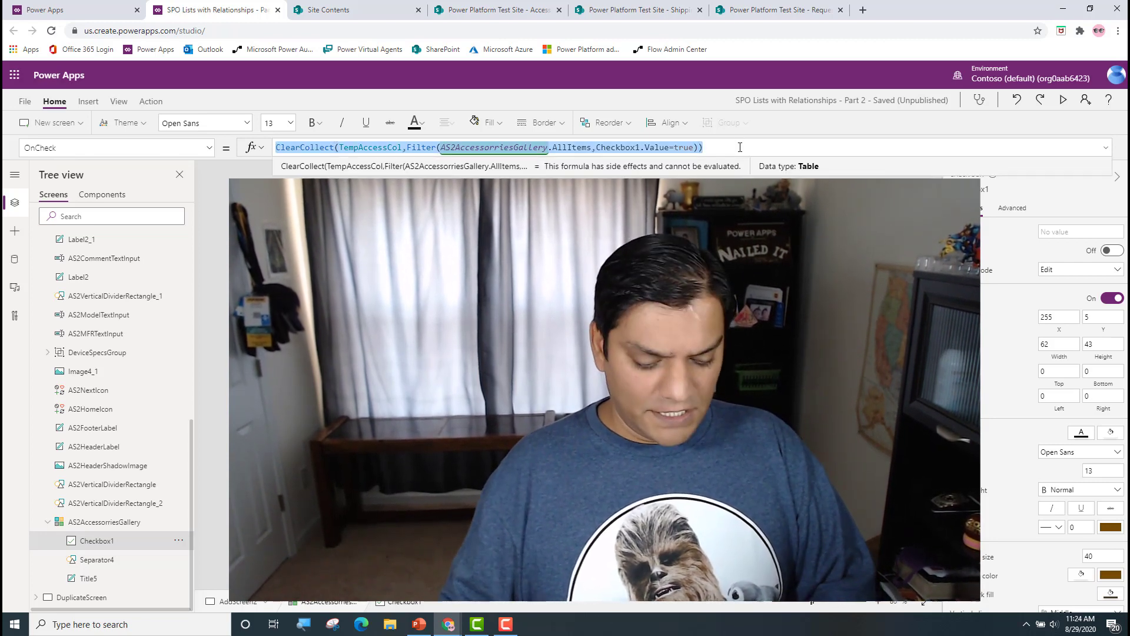
pyautogui.click(209, 148)
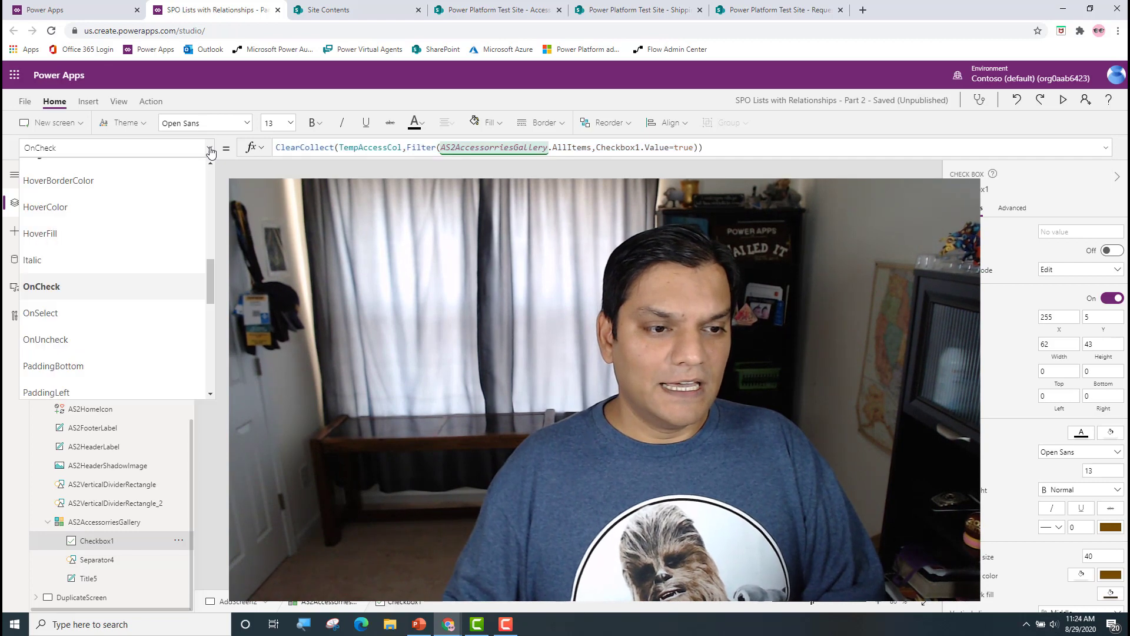
pyautogui.click(131, 334)
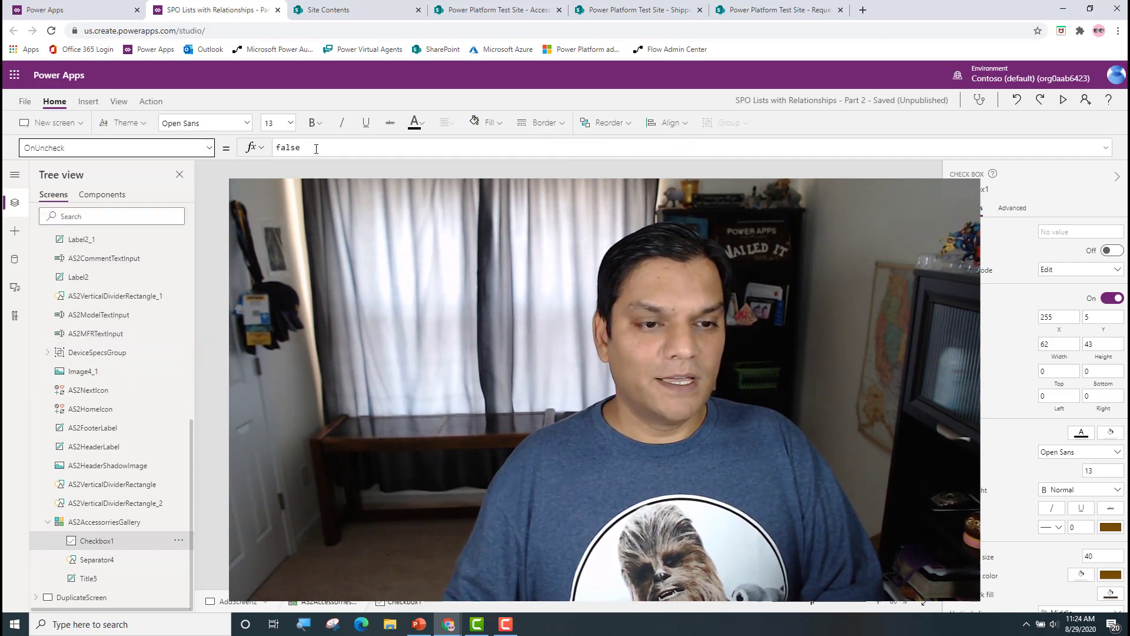
pyautogui.click(364, 151)
pyautogui.hotkey('ctrl', 'a')
pyautogui.write('ClearCollect(TempAccessCol,Filter(AS2AccessoriesGallery.AllItems,Checkbox1.Value=true))')
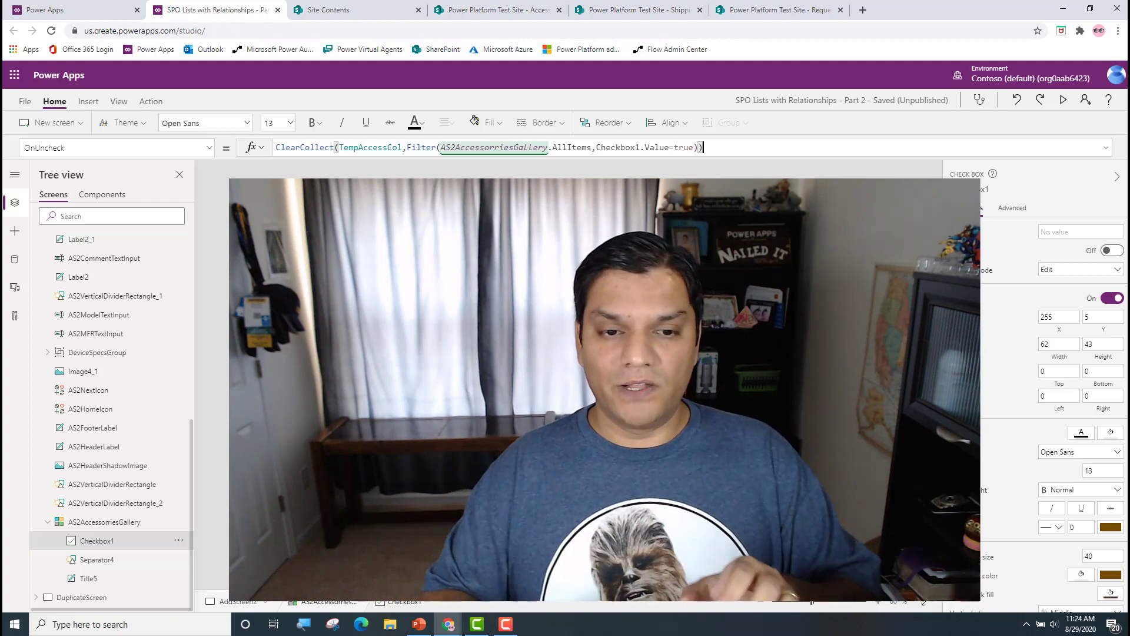
# Step: Save the app and return to the editing canvas
pyautogui.click(25, 102)
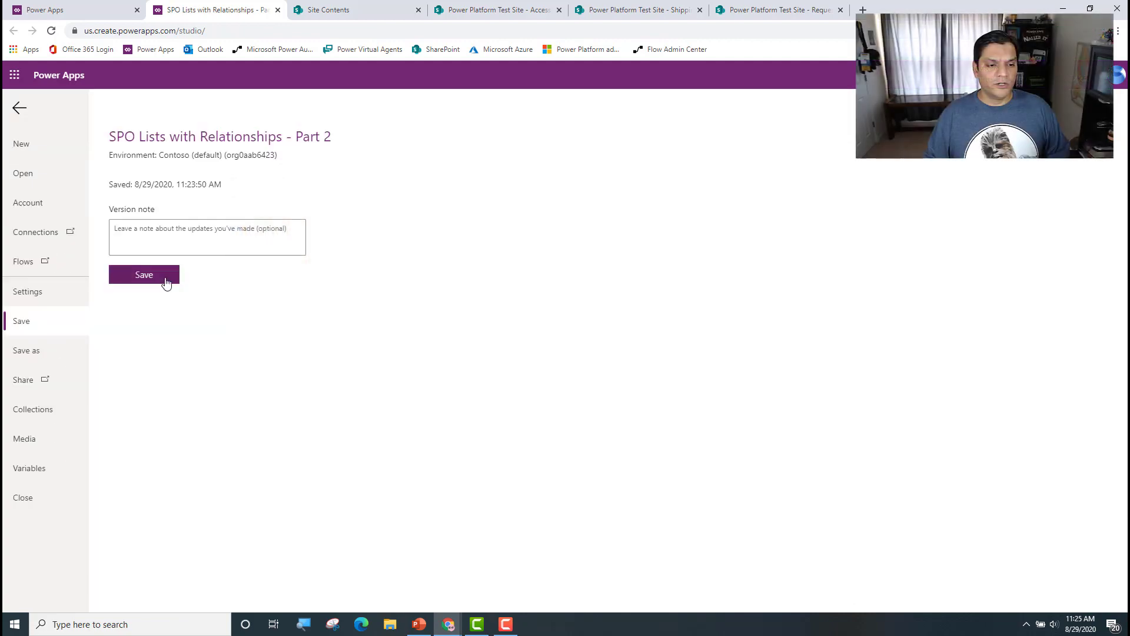
pyautogui.click(166, 283)
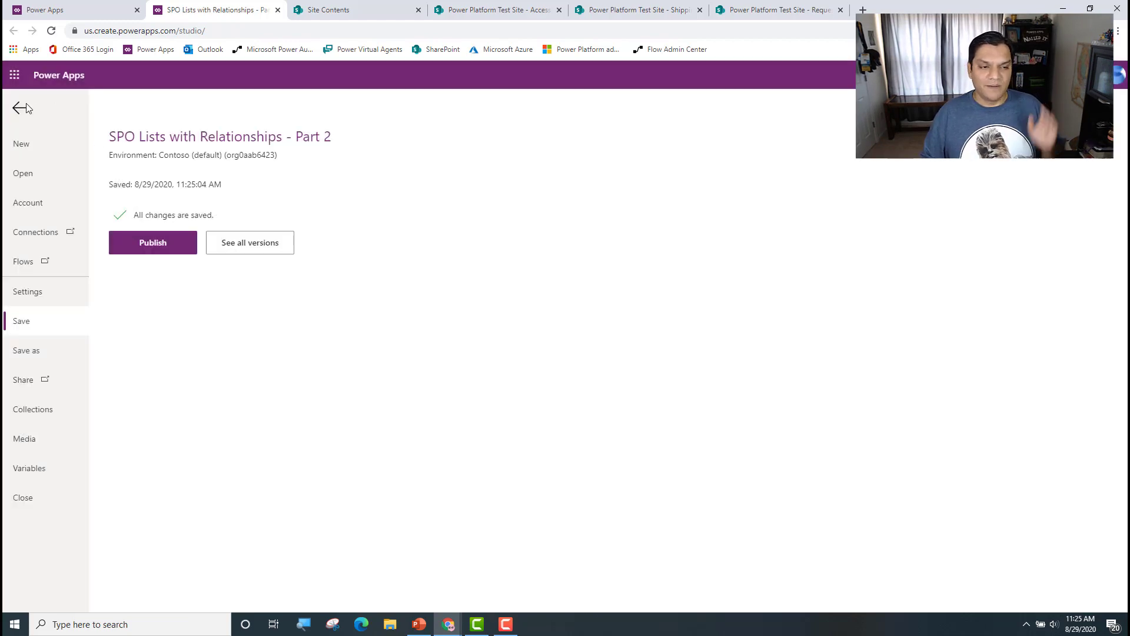
pyautogui.click(24, 107)
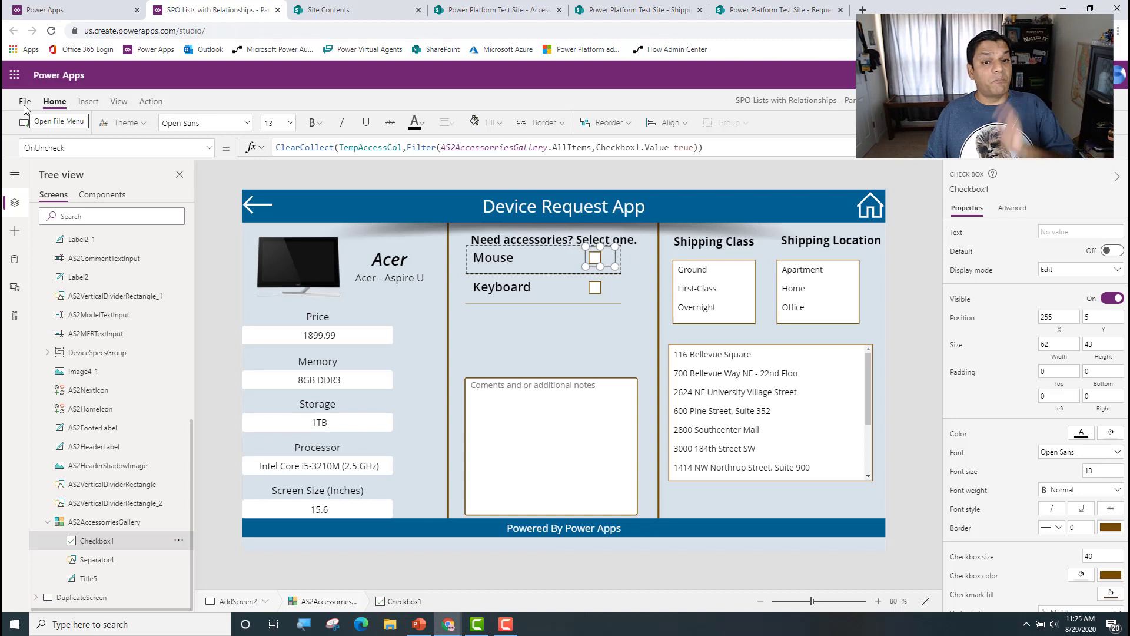
# Step: Select AddScreen2 itself rather than its controls and show the screen's OnVisible property
pyautogui.click(587, 359)
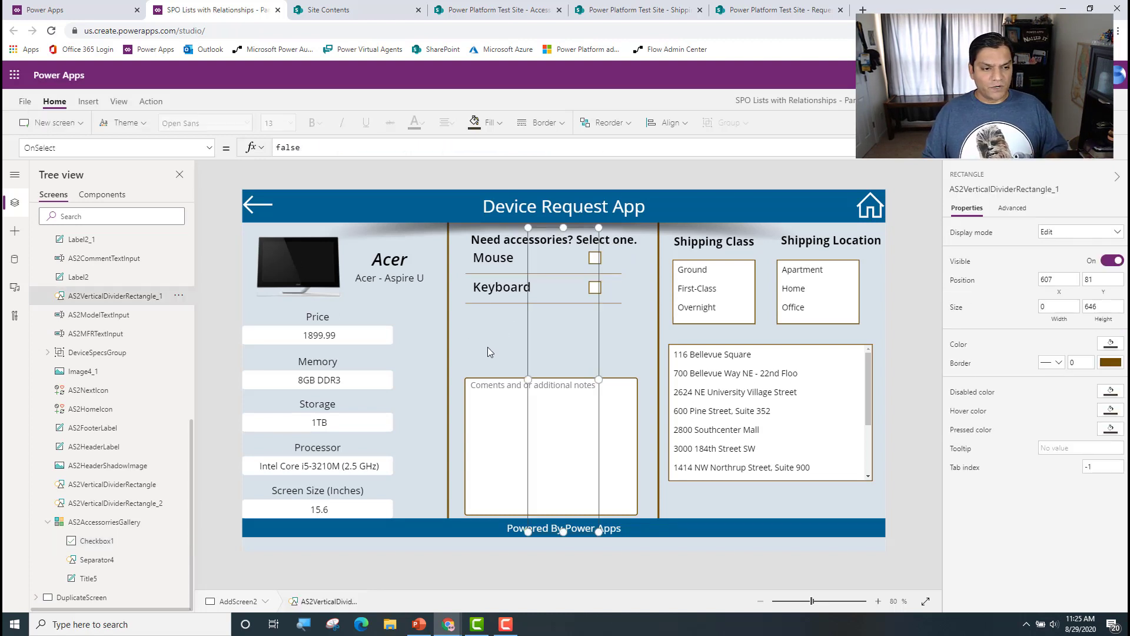
pyautogui.click(477, 402)
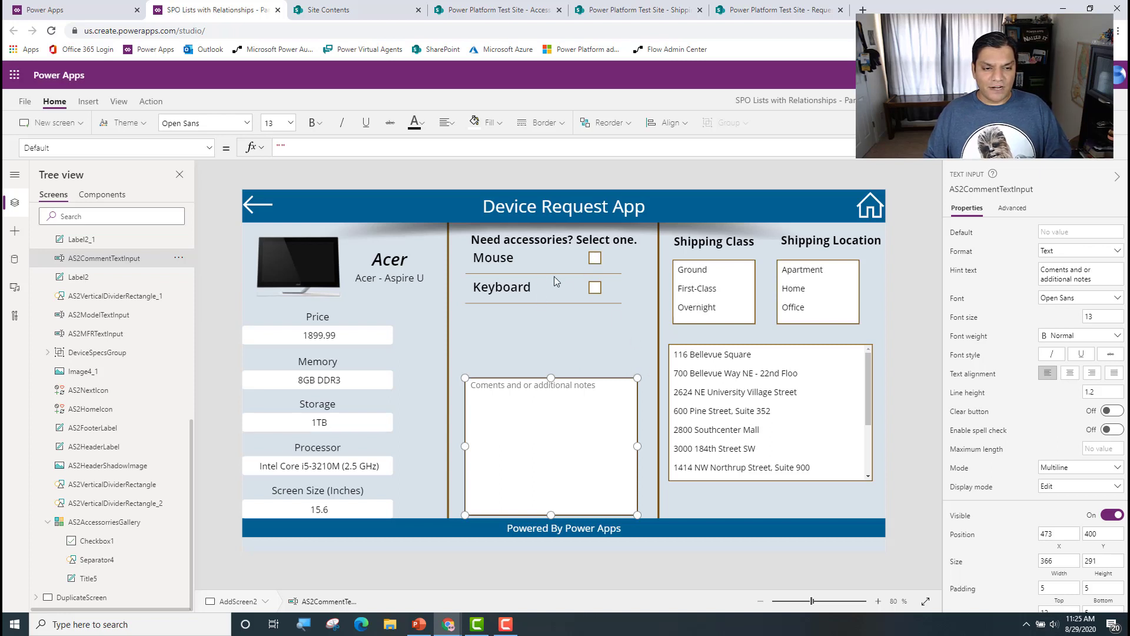
pyautogui.scroll(5, 139, 279)
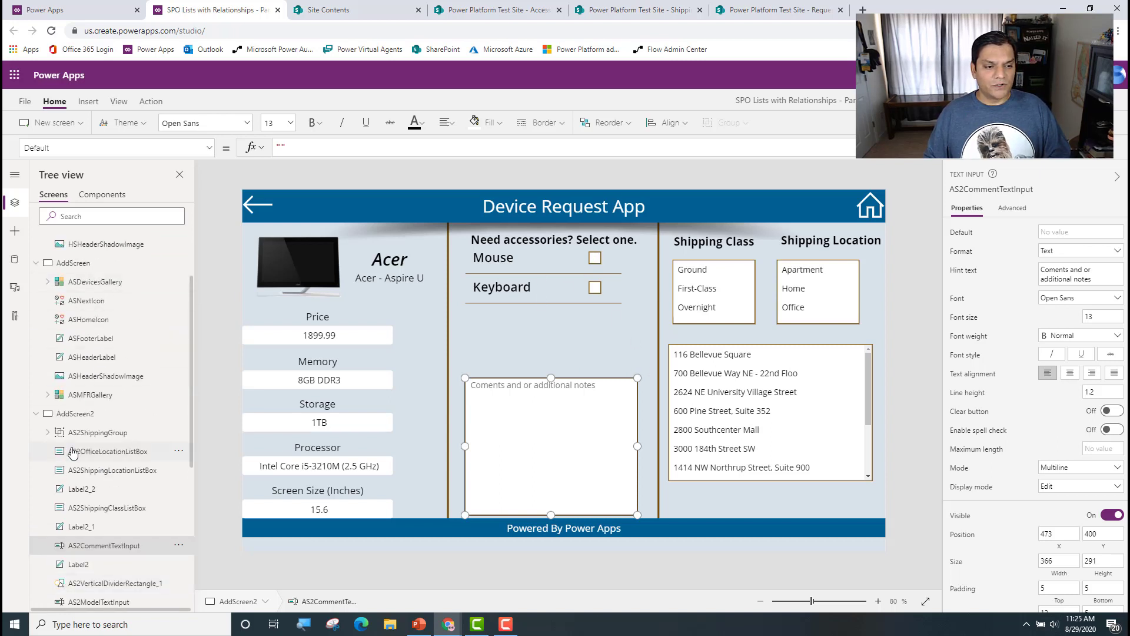
pyautogui.click(89, 415)
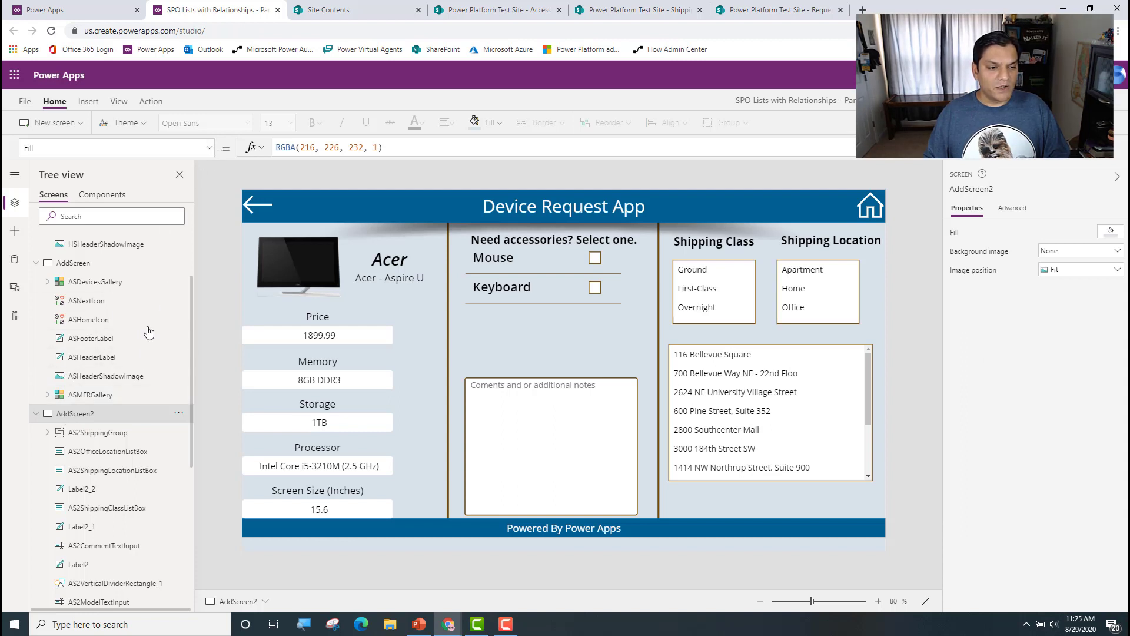
pyautogui.click(213, 152)
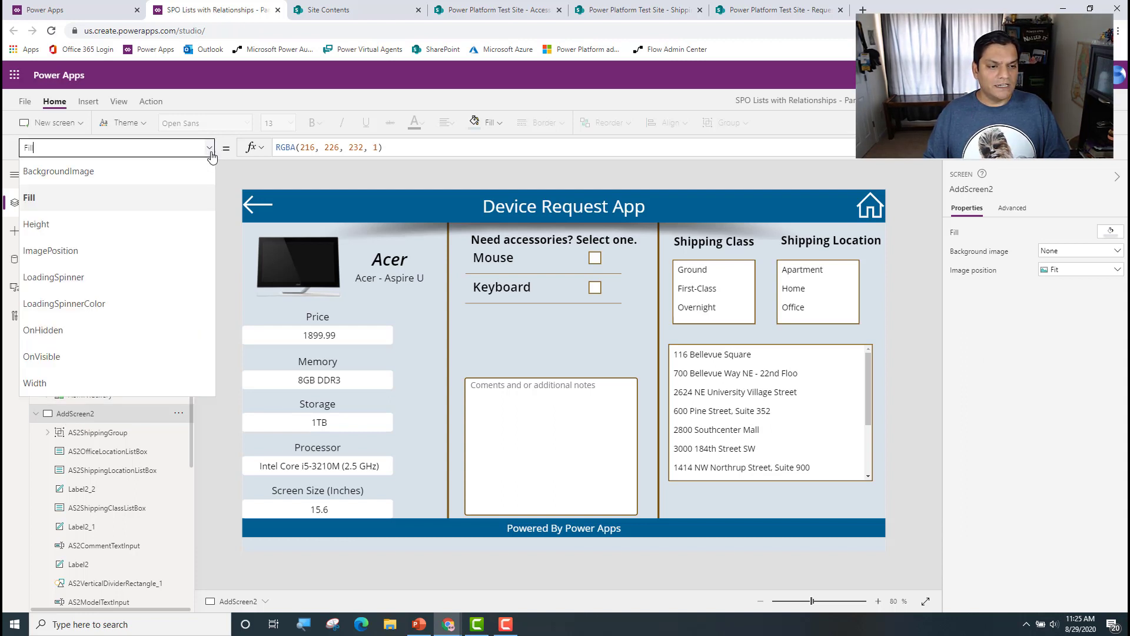
pyautogui.click(133, 351)
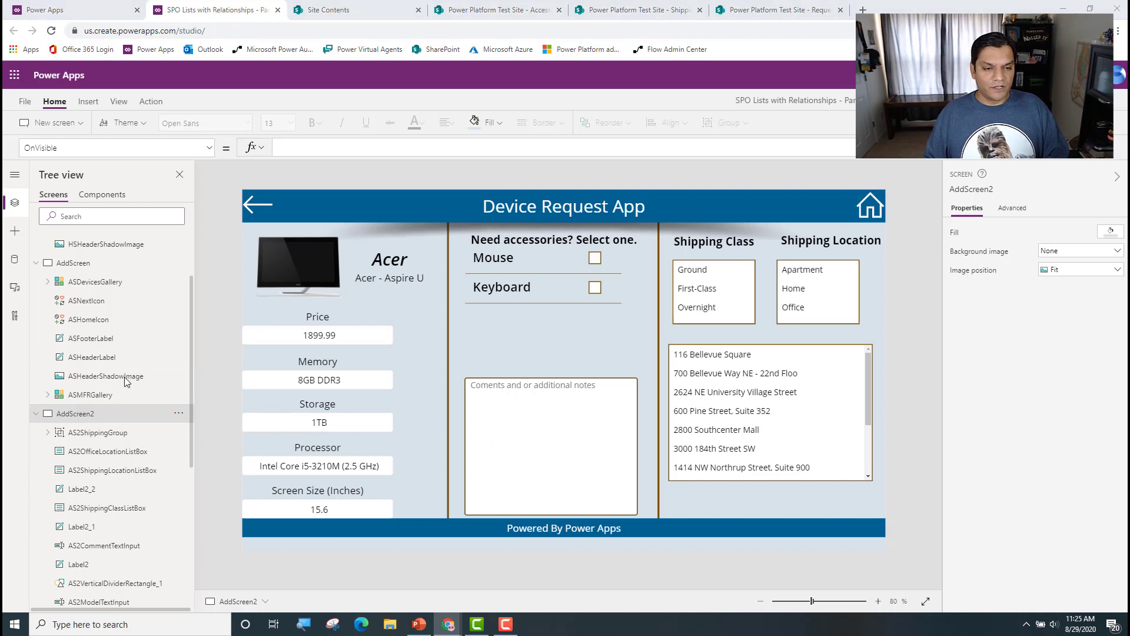
# Step: Set the App object's OnStart formula to Set(LoginUserVar,User())
pyautogui.scroll(3, 70, 380)
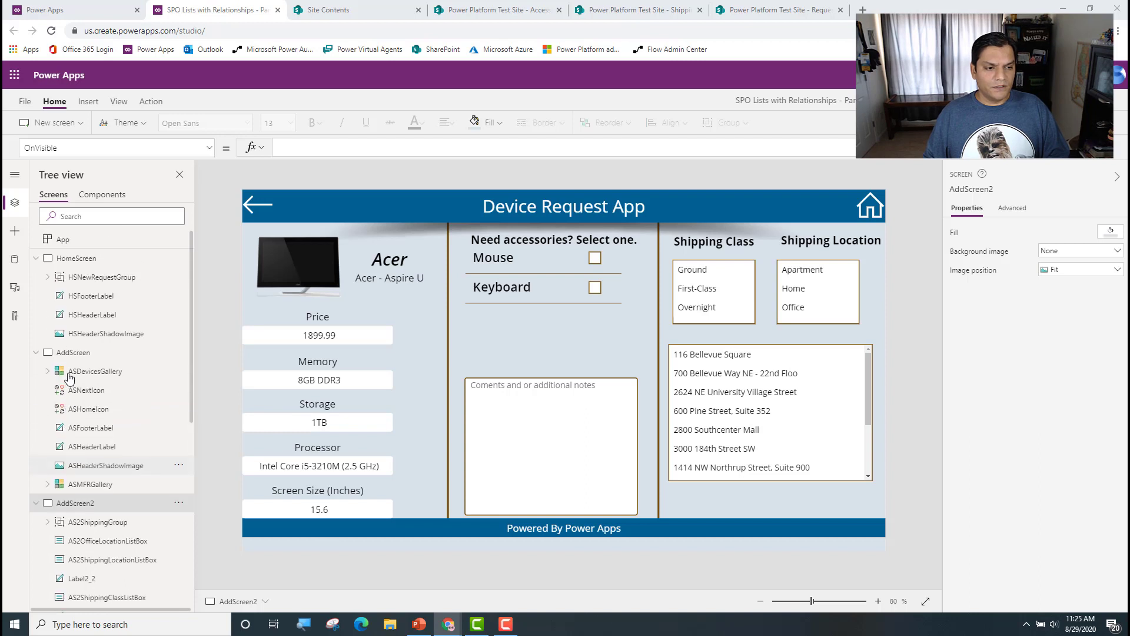
pyautogui.click(82, 244)
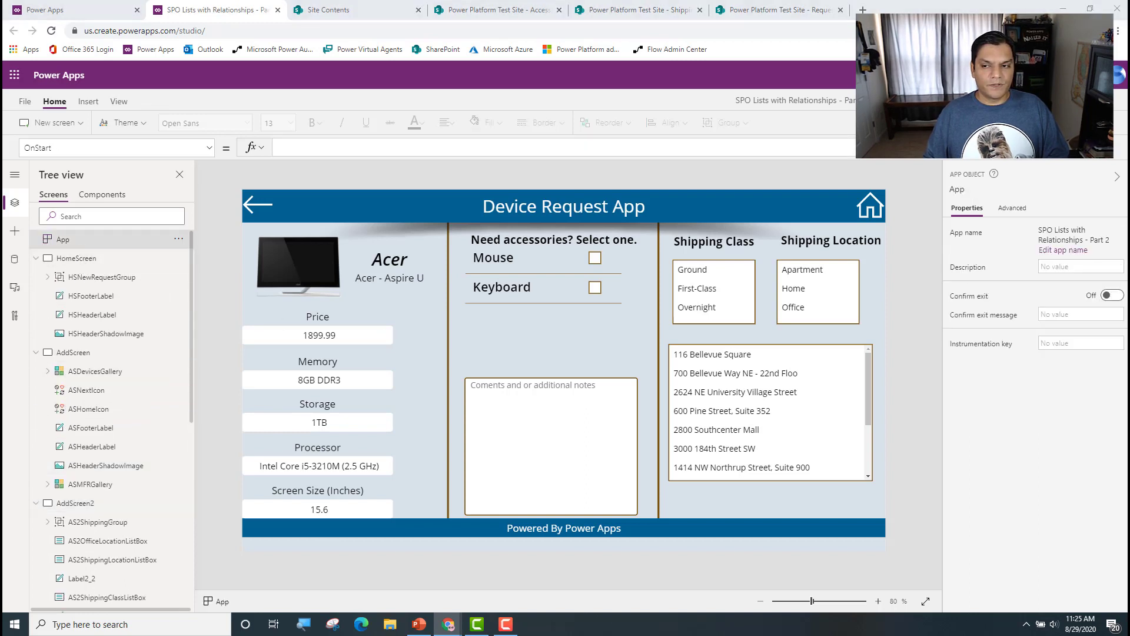
pyautogui.click(336, 149)
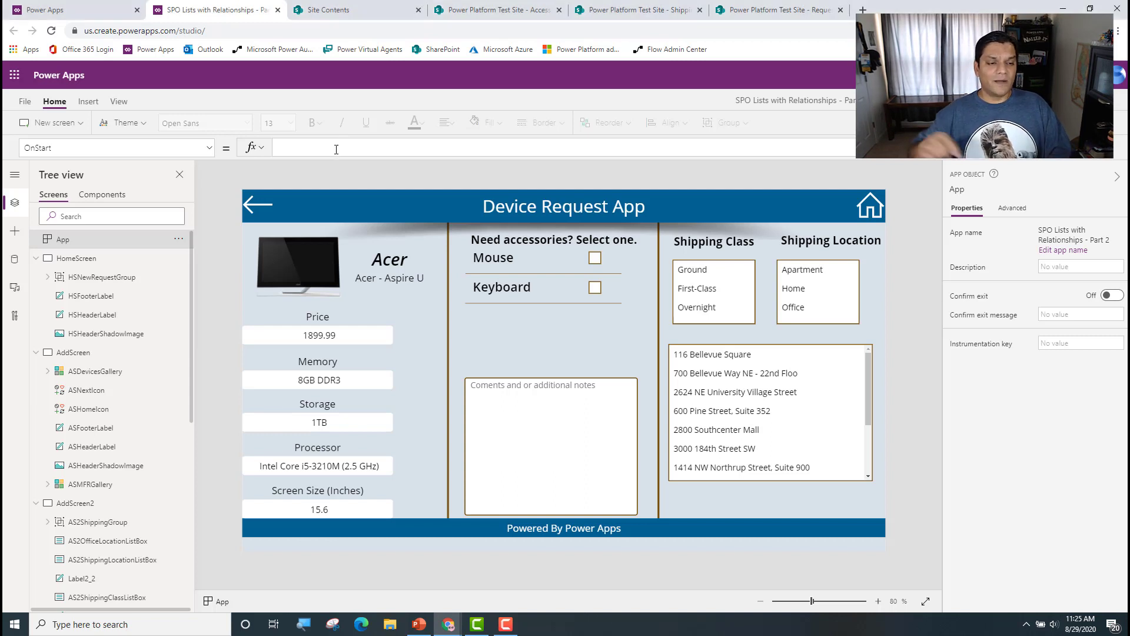
pyautogui.write('Set(')
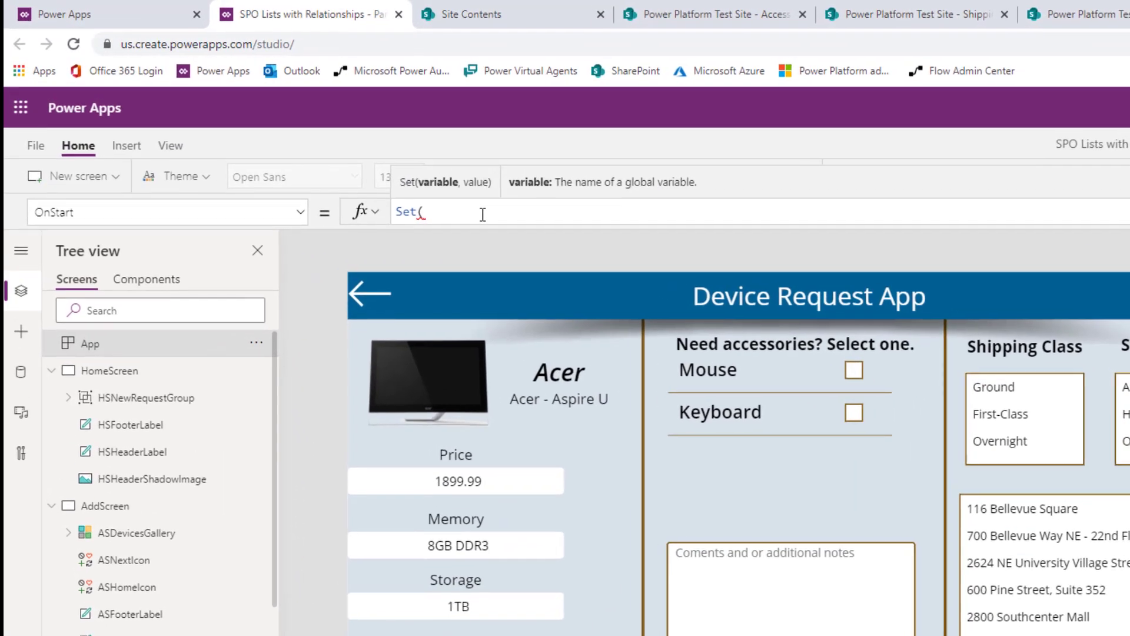
pyautogui.write('Log')
pyautogui.press('BackSpace')
pyautogui.press('BackSpace')
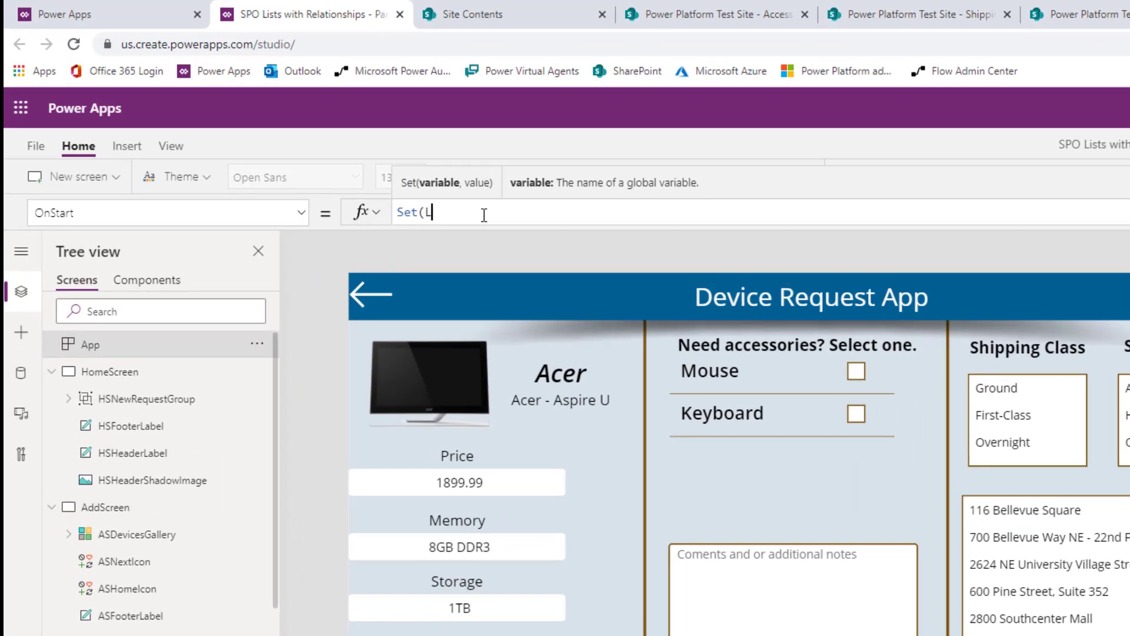
pyautogui.write('oginUserVar,user')
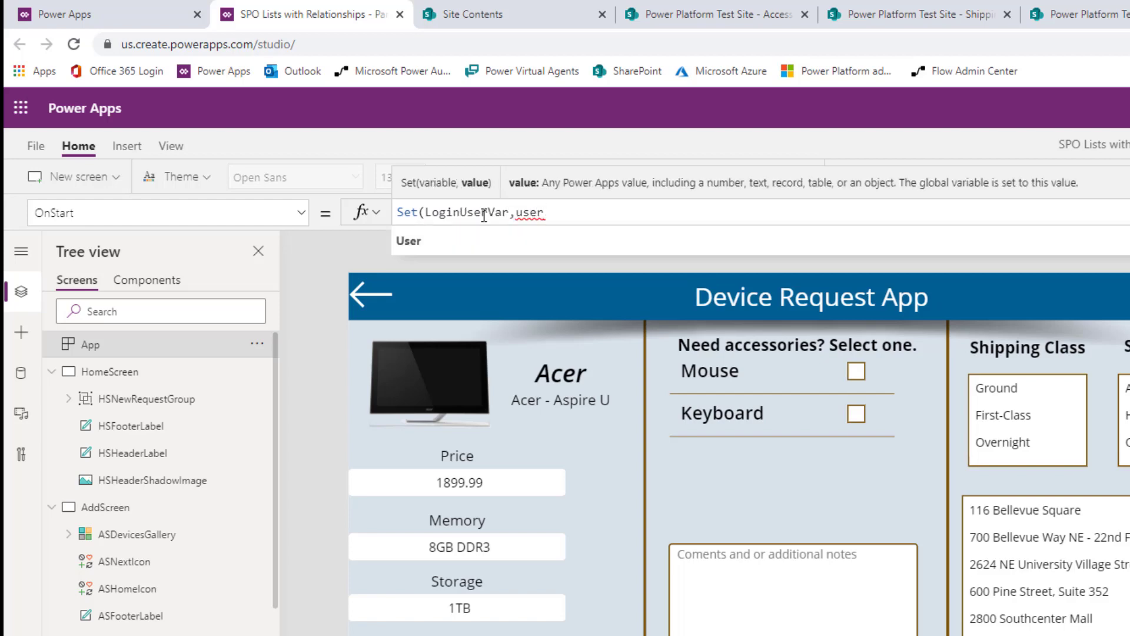
pyautogui.press('Tab')
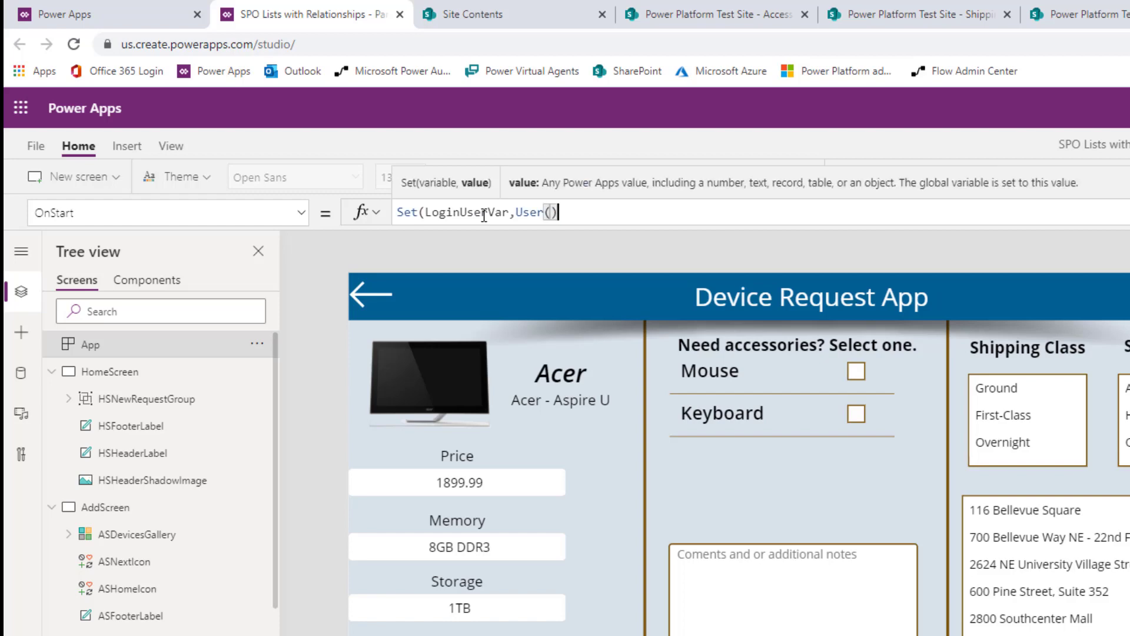
pyautogui.write(')')
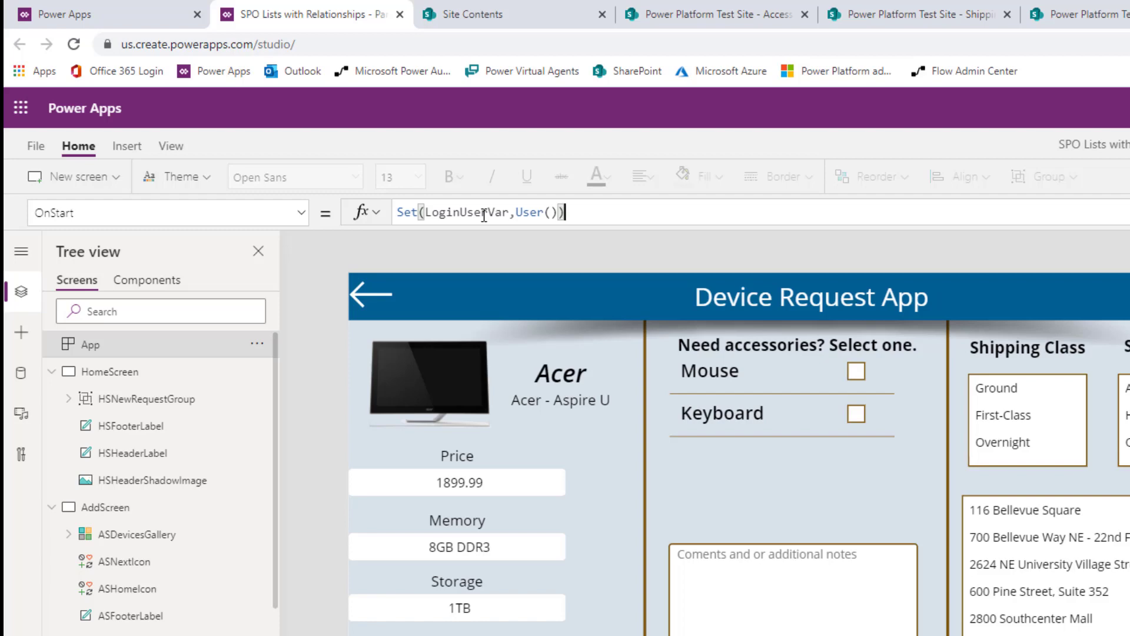
# Step: Append ;Set(PopUpVar,false) to the App object's OnStart formula
pyautogui.write(';Set(P')
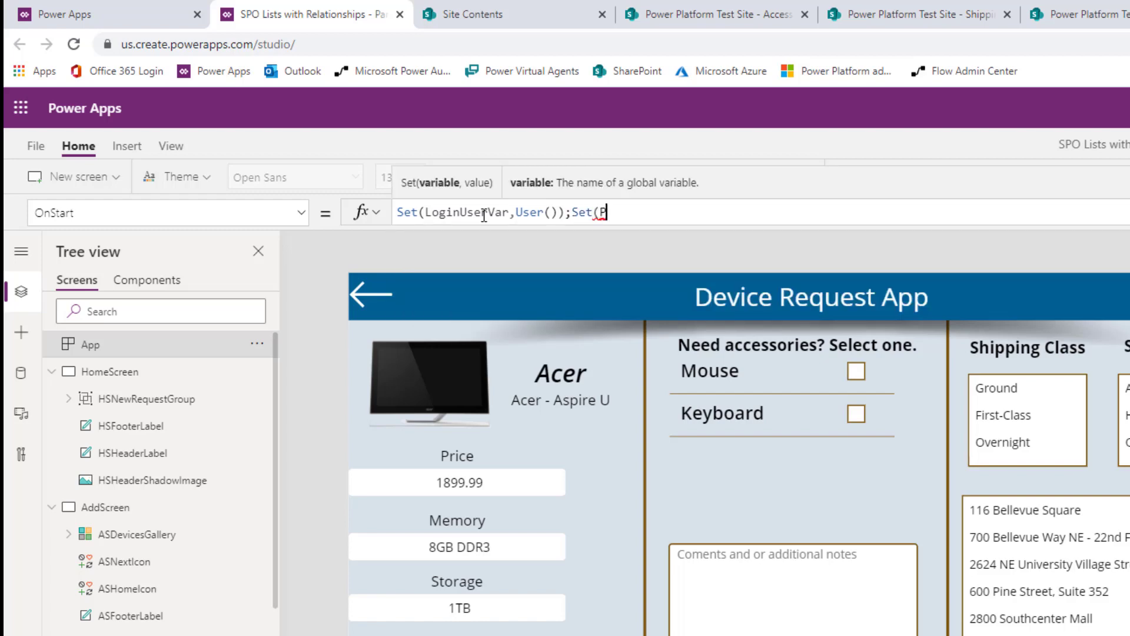
pyautogui.write('opUpVar,fa')
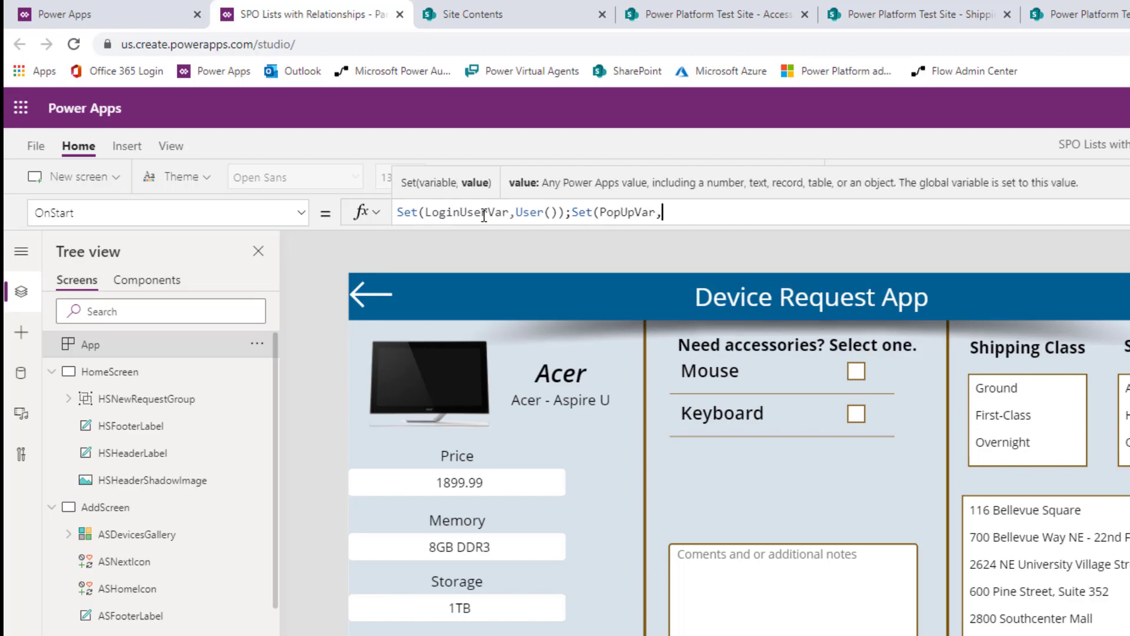
pyautogui.write('lse)')
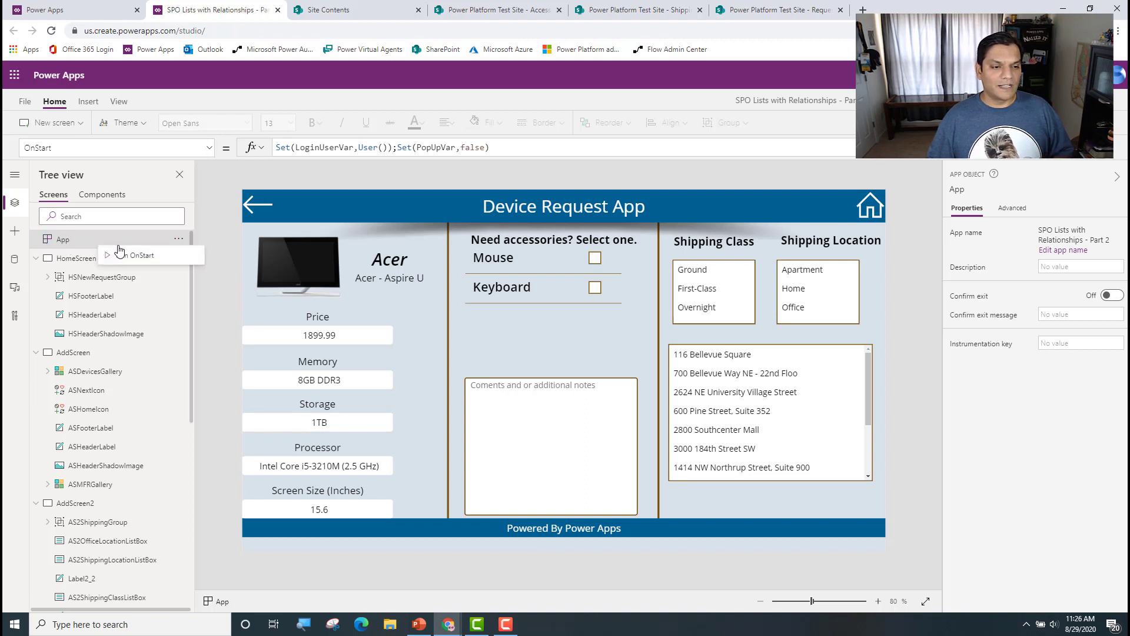
# Step: Preview AddScreen2 and test it with the Mouse accessory, Ground shipping class, and the Home and Apartment shipping locations
pyautogui.click(110, 510)
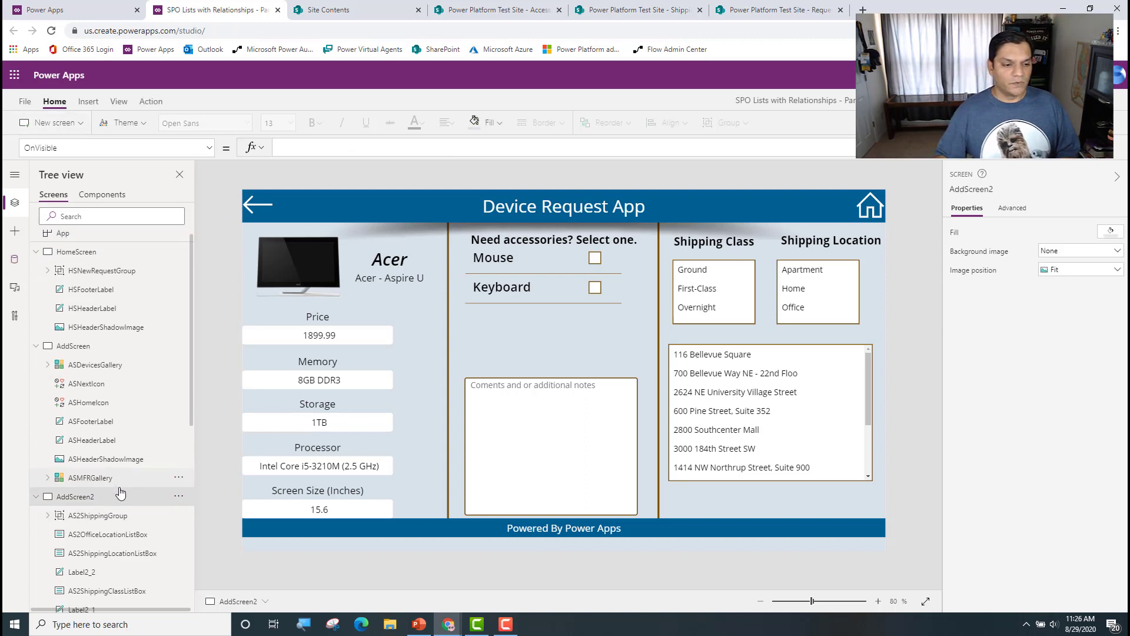
pyautogui.scroll(-2, 120, 492)
pyautogui.click(59, 451)
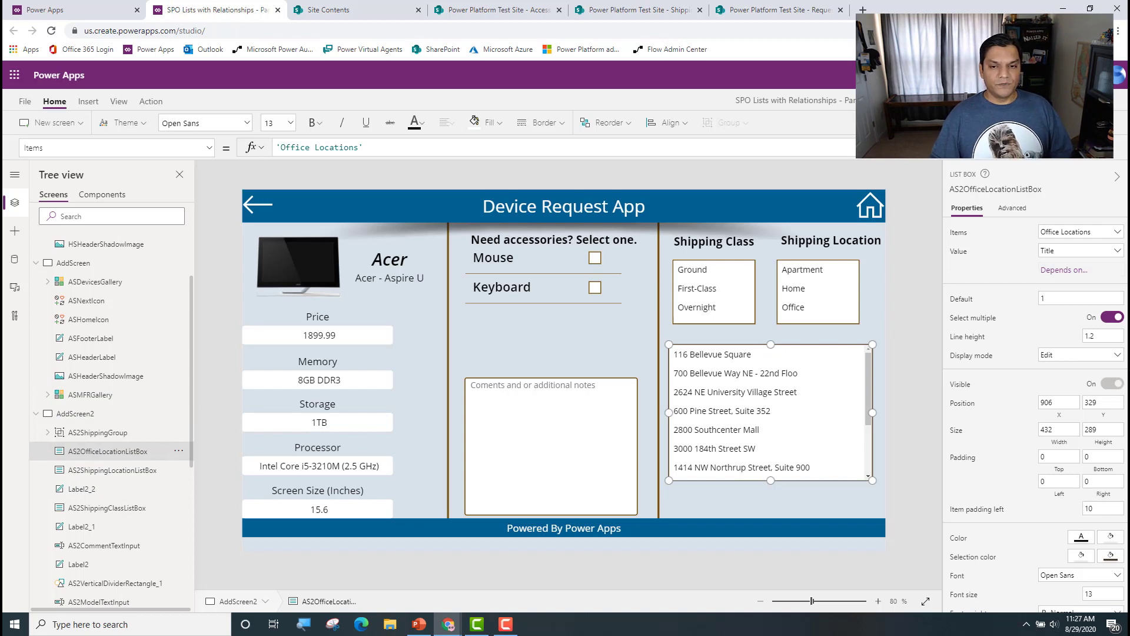
pyautogui.press('F5')
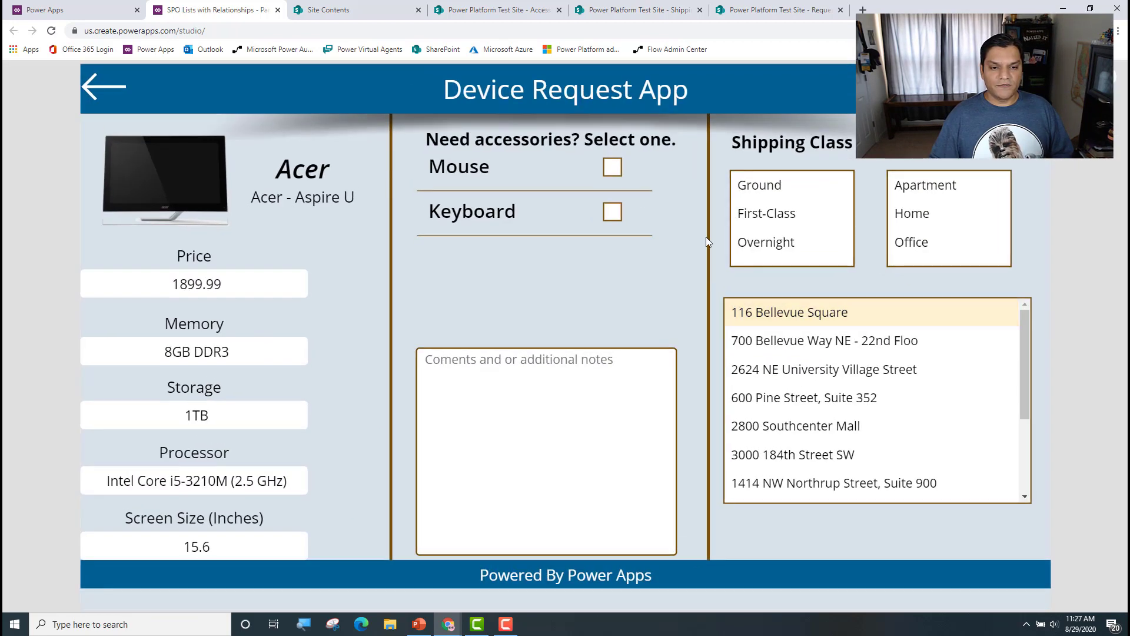
pyautogui.click(612, 167)
pyautogui.click(759, 185)
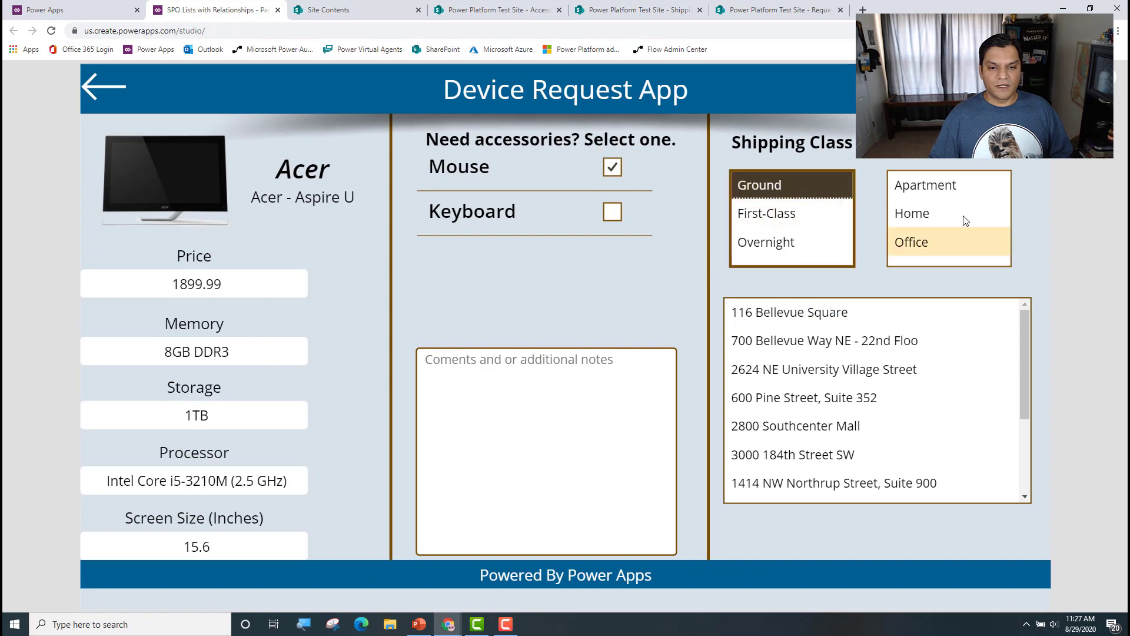
pyautogui.click(964, 217)
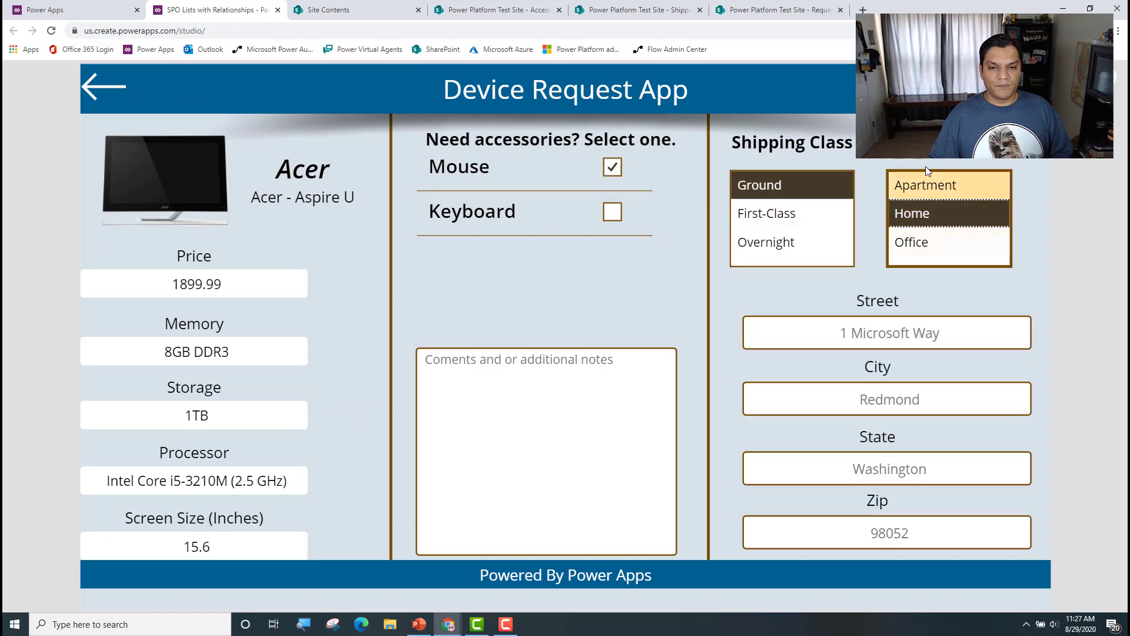
pyautogui.click(926, 183)
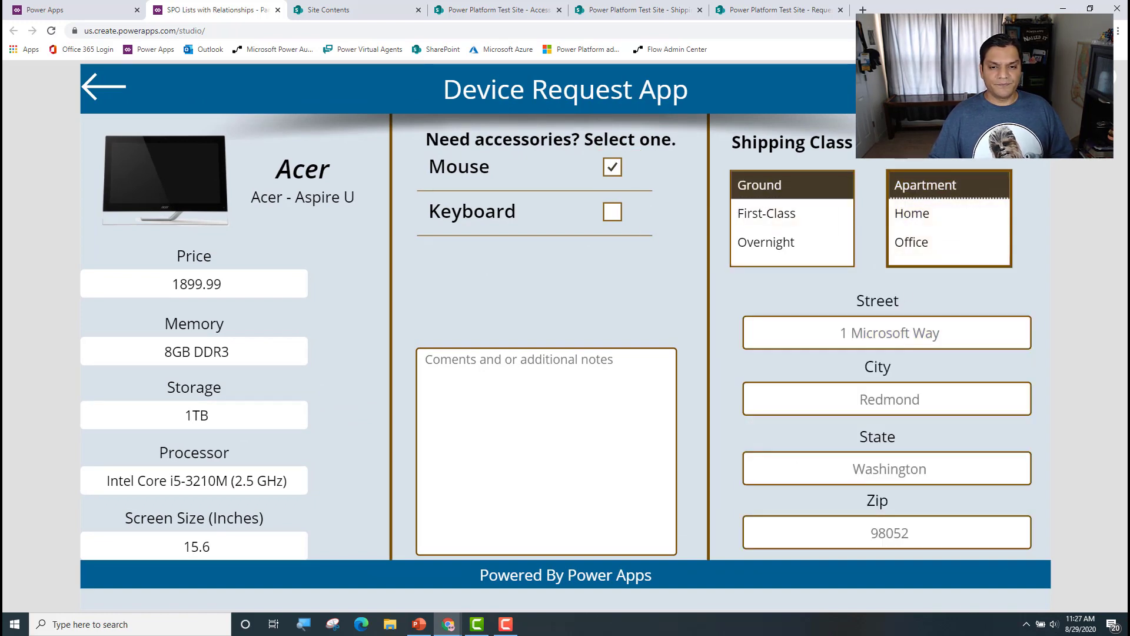
pyautogui.press('Escape')
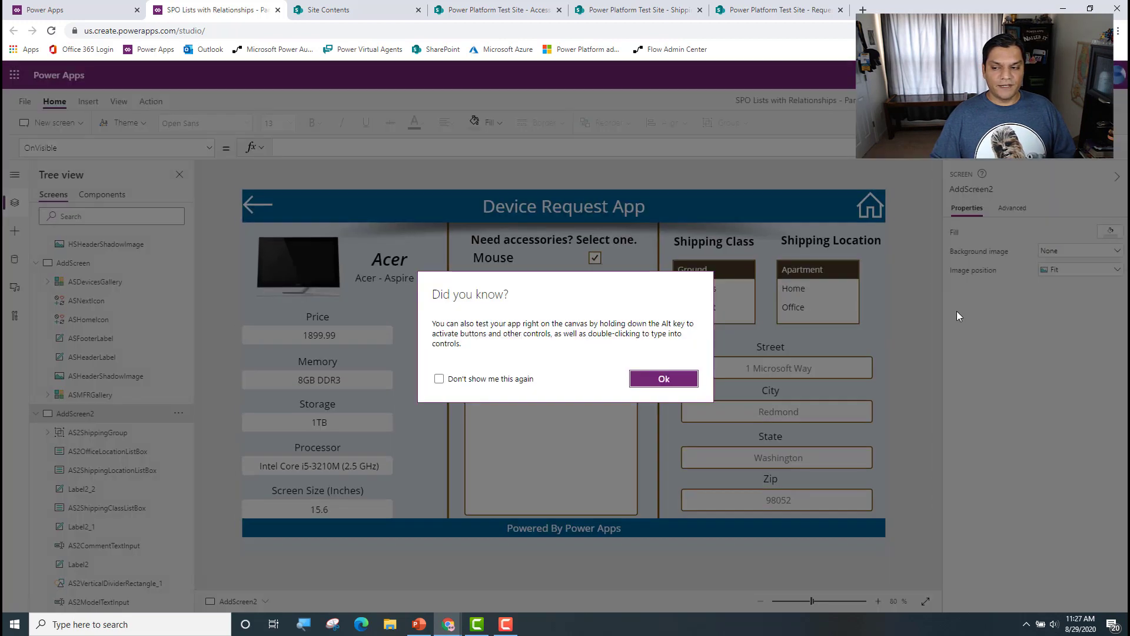
pyautogui.click(656, 383)
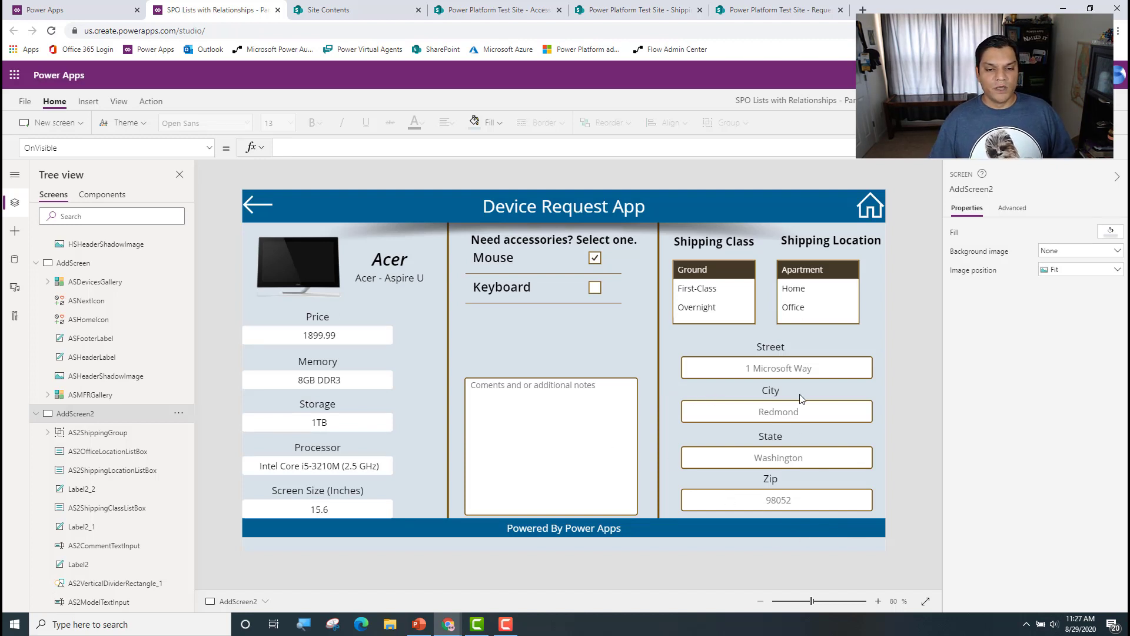
# Step: Move the AS2ShippingGroup address fields up slightly and preview the screen with the Home, Office and Apartment locations
pyautogui.click(786, 346)
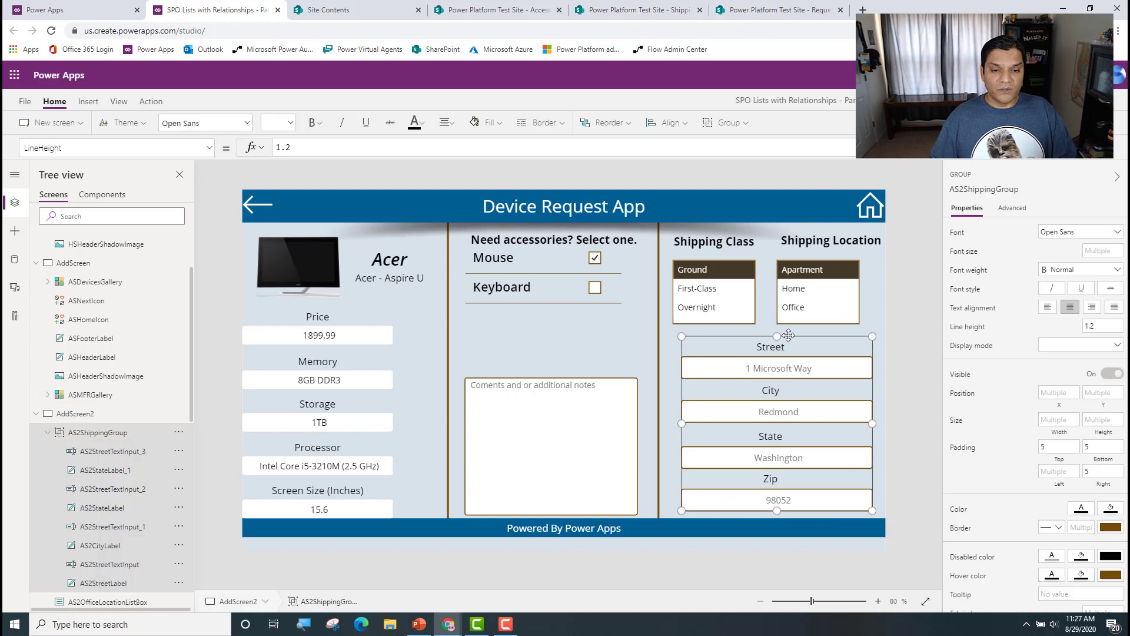
pyautogui.moveTo(789, 335); pyautogui.dragTo(789, 327)
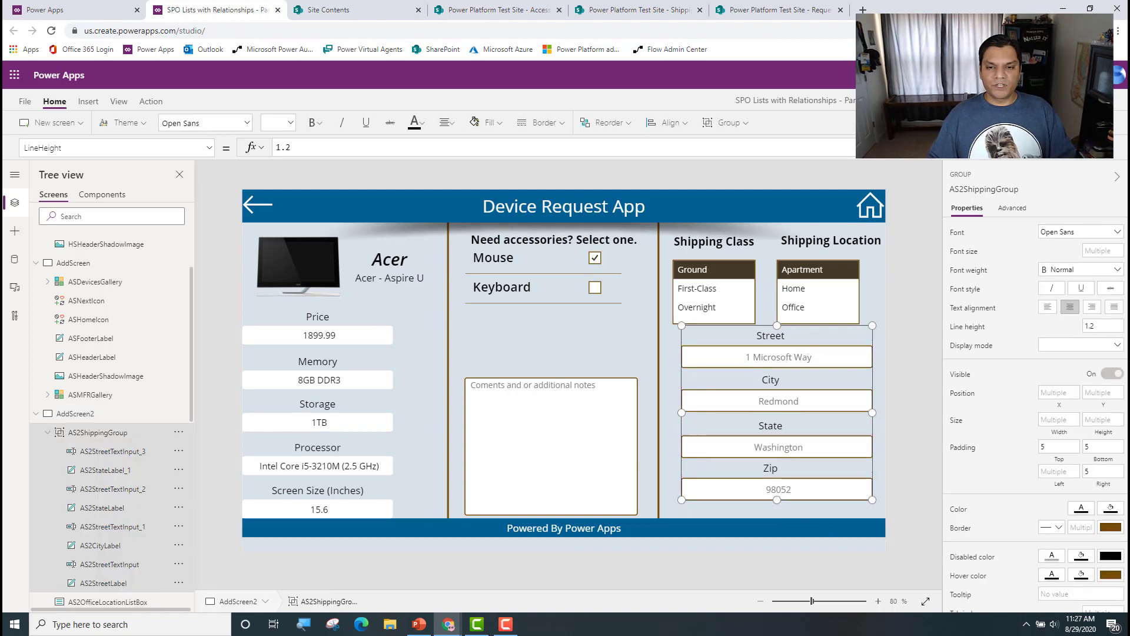
pyautogui.press('F5')
pyautogui.click(918, 213)
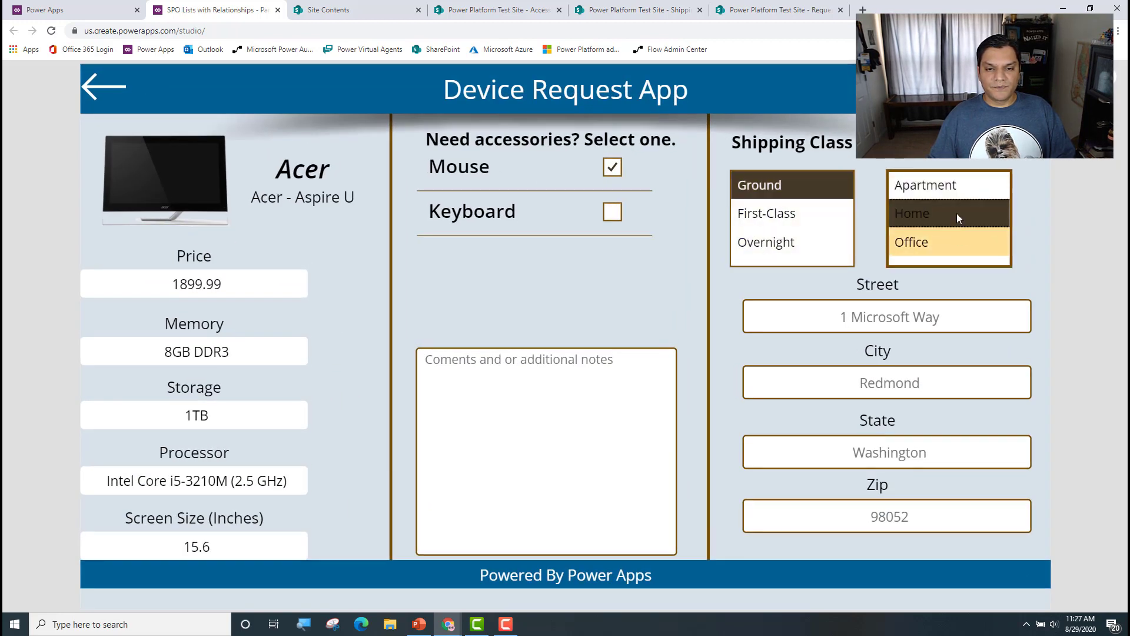
pyautogui.click(955, 242)
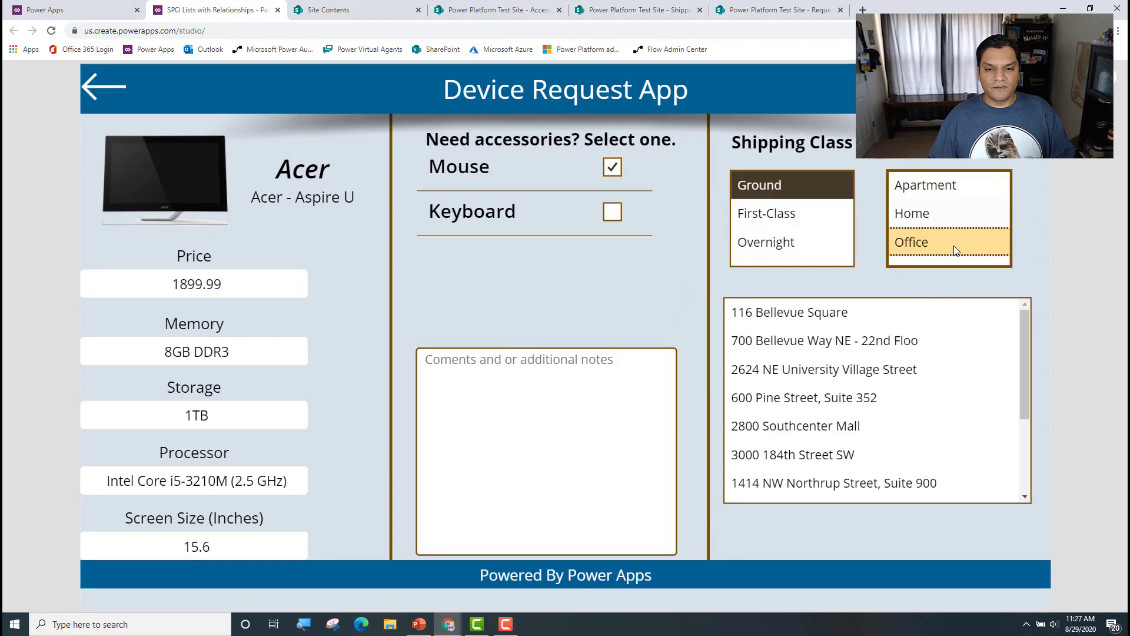
pyautogui.click(982, 178)
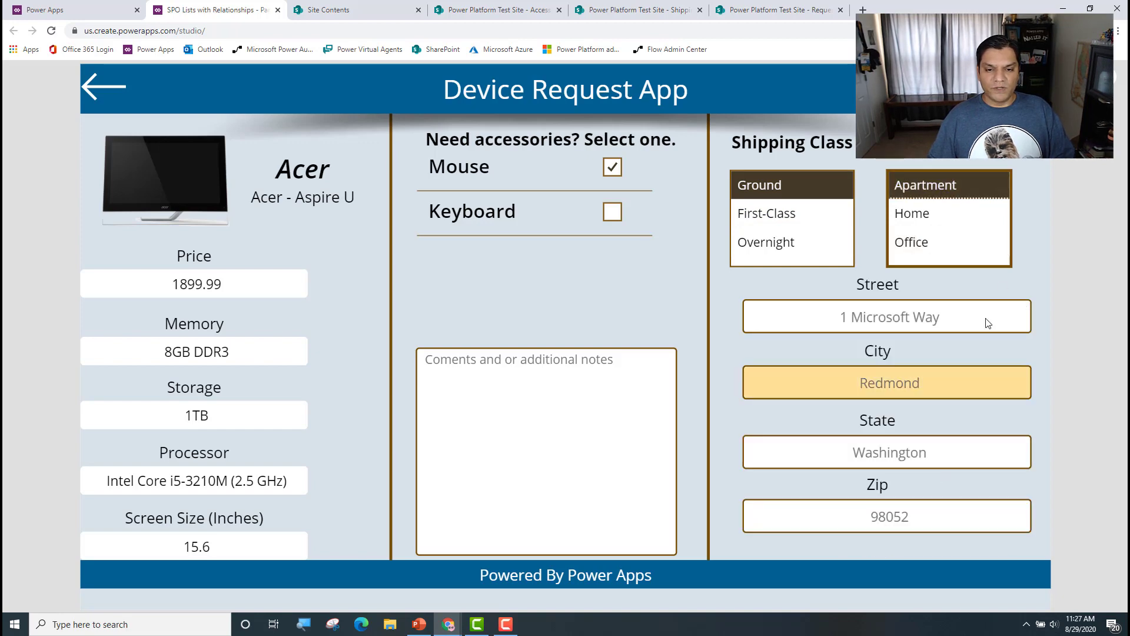
pyautogui.press('Escape')
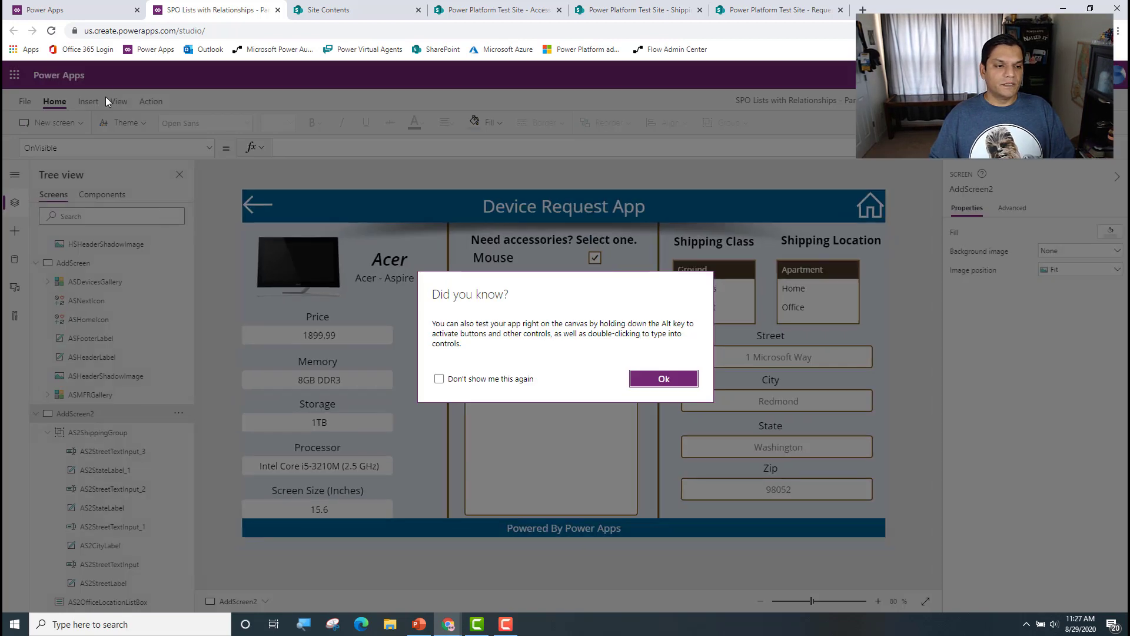
pyautogui.click(678, 380)
# Step: Insert a button and fit it between the Zip field and the footer, about 409 wide and 39 high
pyautogui.click(88, 102)
pyautogui.click(172, 122)
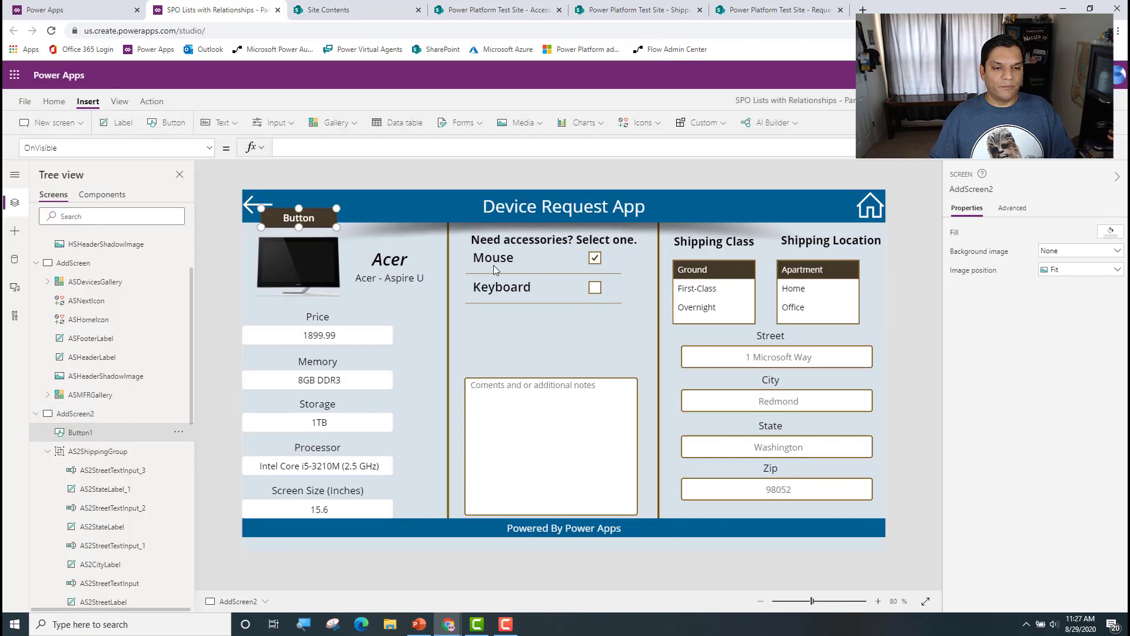
pyautogui.moveTo(317, 223); pyautogui.dragTo(872, 518)
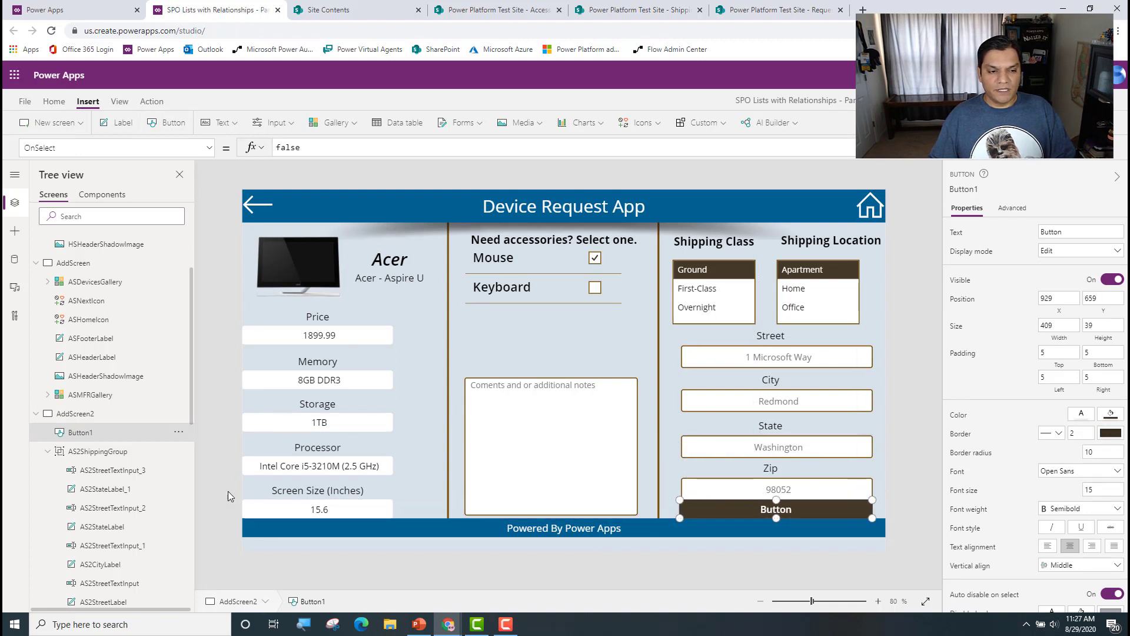
# Step: Rename the new button as ADS2SubmitButton
pyautogui.doubleClick(88, 436)
pyautogui.press('End')
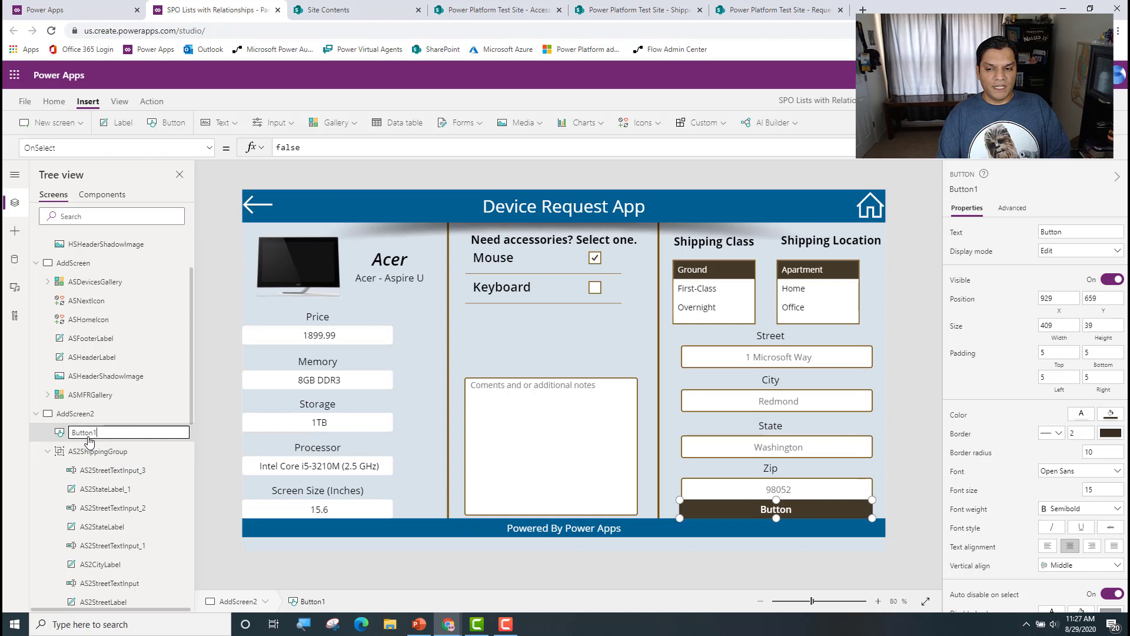
pyautogui.press('Home')
pyautogui.write('S')
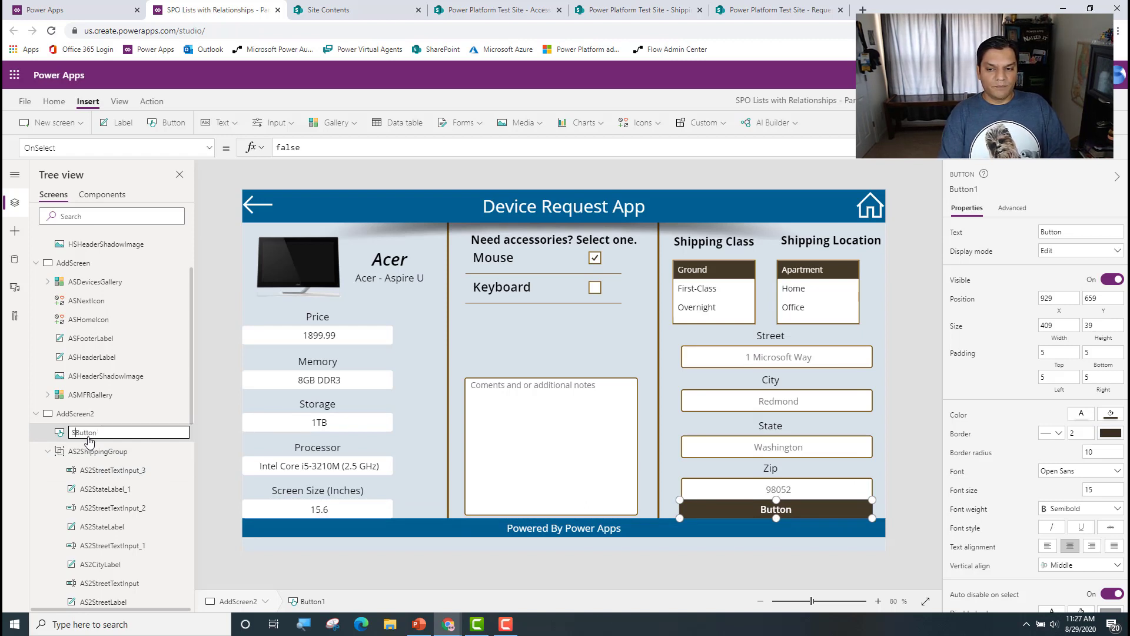
pyautogui.write('ubmit')
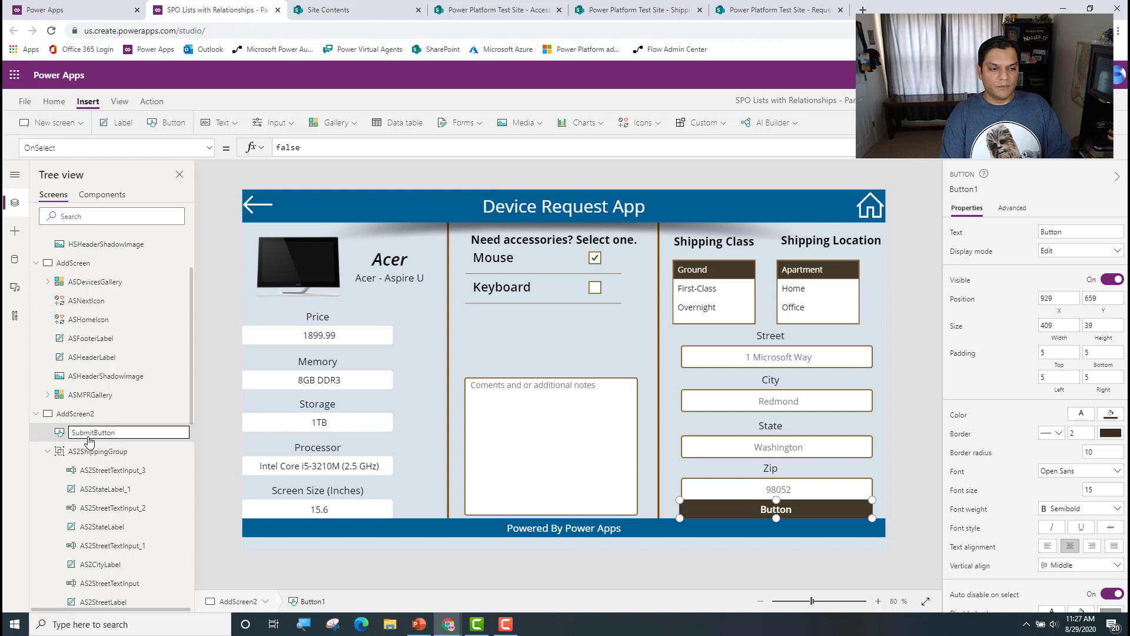
pyautogui.write('AS')
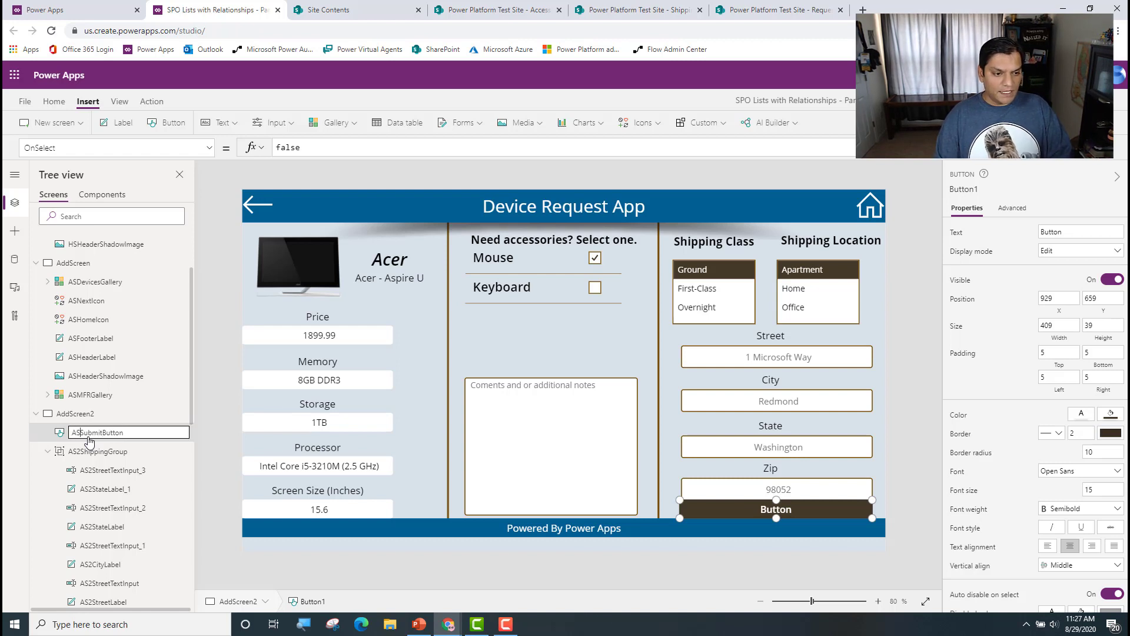
pyautogui.write('2')
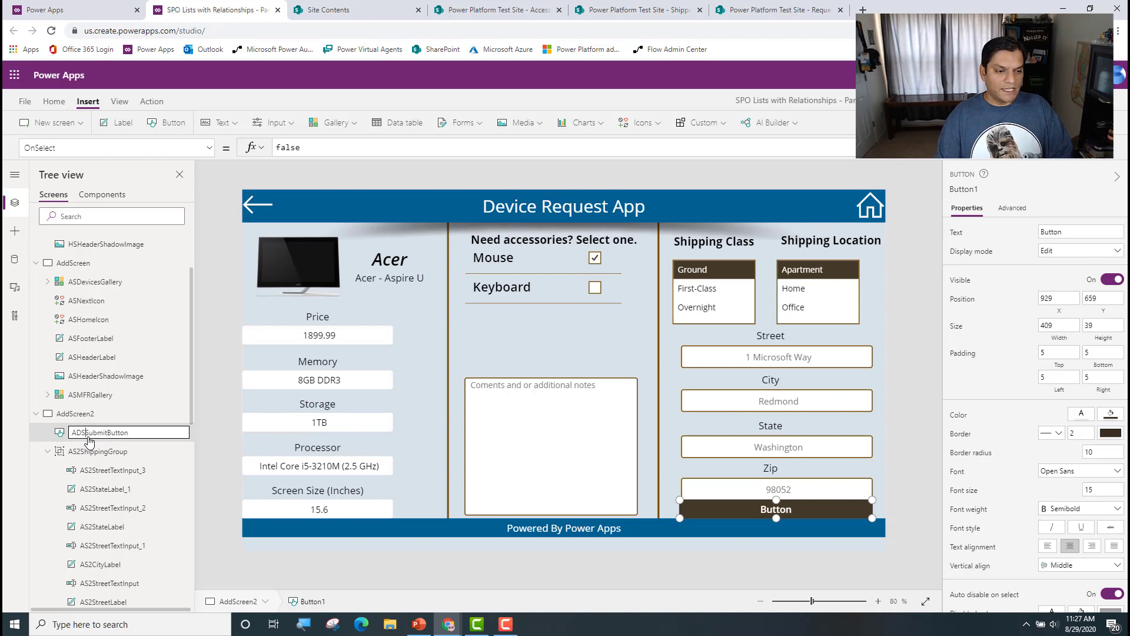
pyautogui.press('Return')
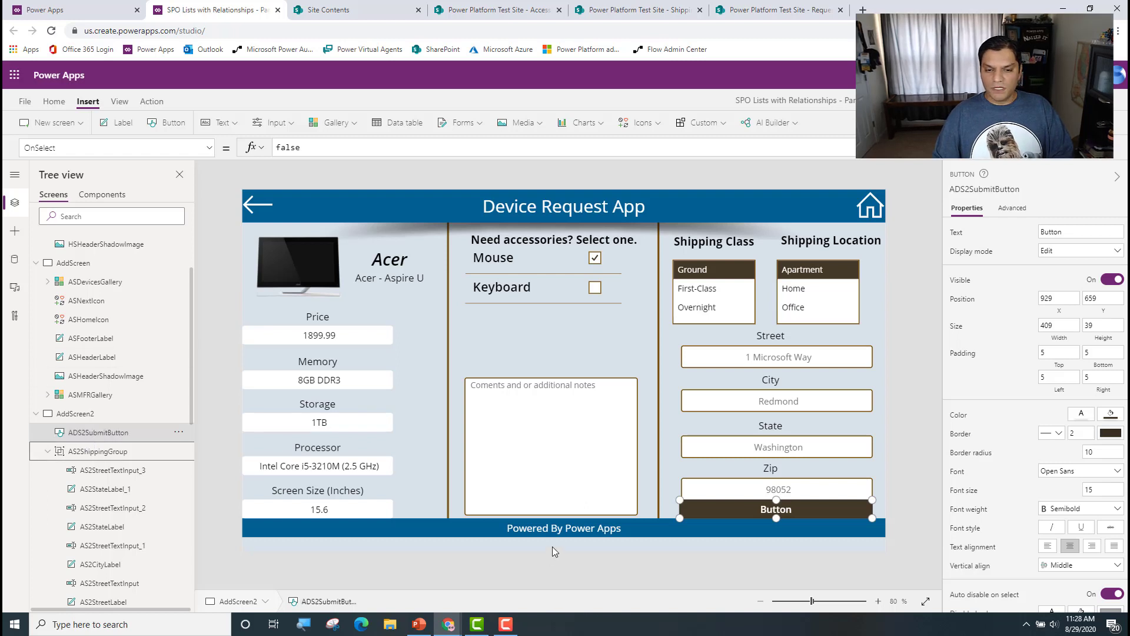
# Step: Set the button's text to Submit
pyautogui.click(1002, 226)
pyautogui.write('Submit')
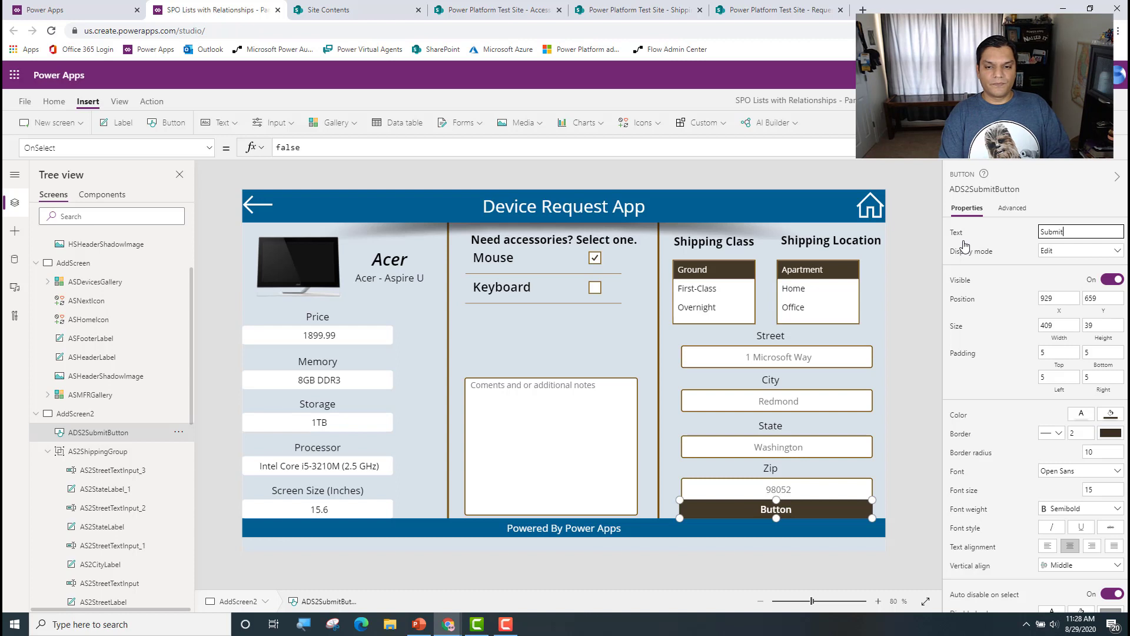
pyautogui.click(904, 534)
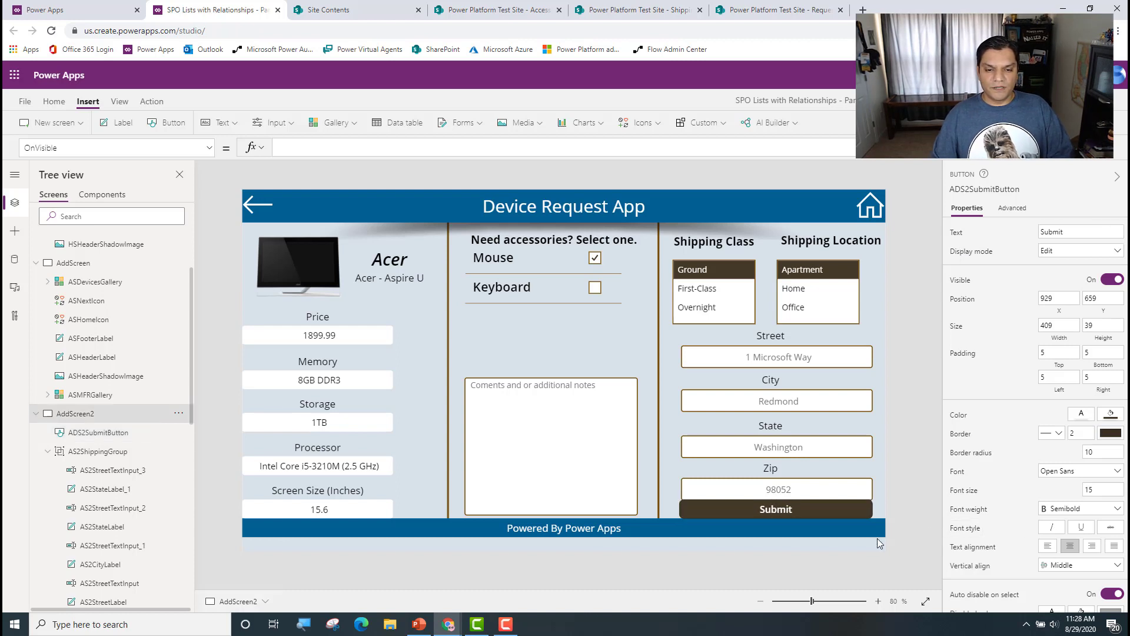
# Step: Move the Zip text input up slightly, to a Y position of about 606, away from the Submit button
pyautogui.click(768, 493)
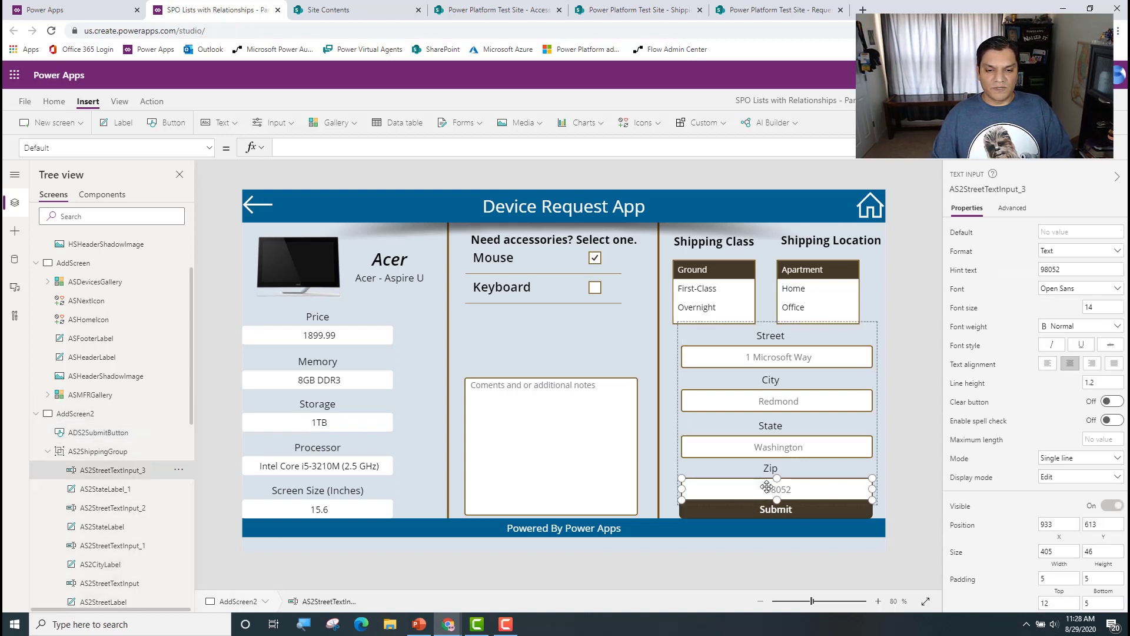
pyautogui.moveTo(767, 484); pyautogui.dragTo(767, 481)
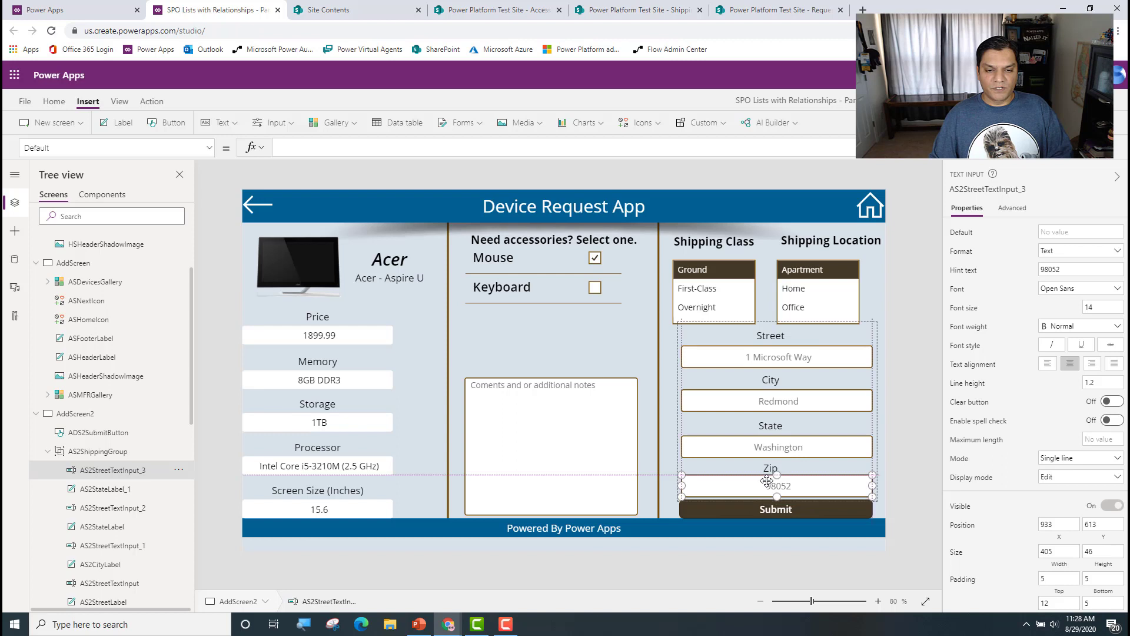
pyautogui.click(919, 474)
# Step: Set the Submit button's border radius to 0
pyautogui.click(796, 512)
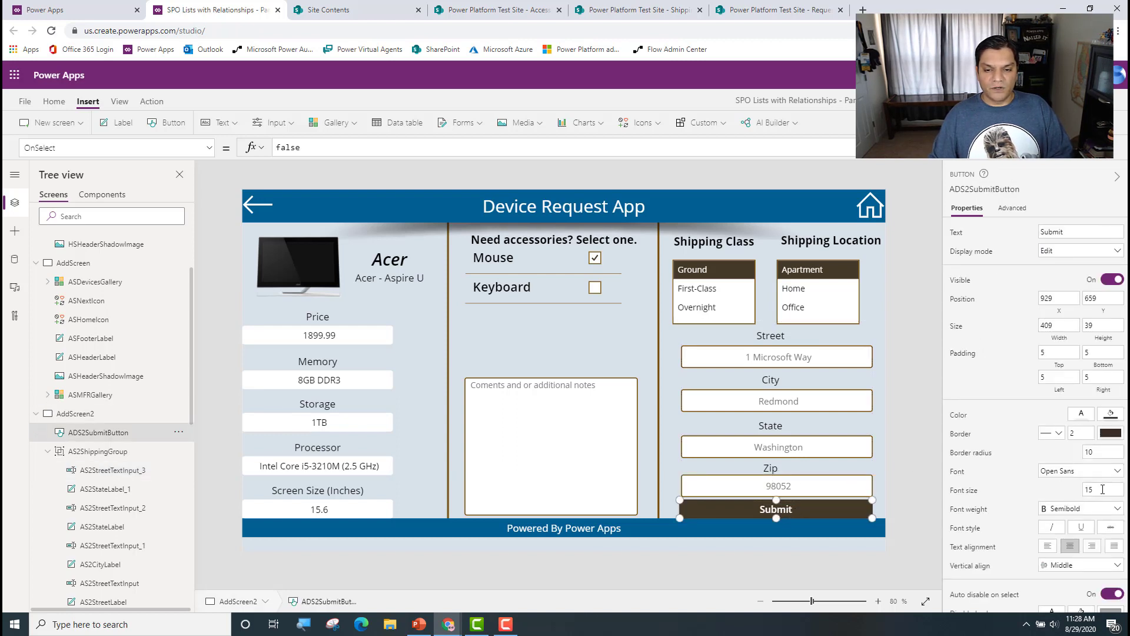
pyautogui.click(1098, 454)
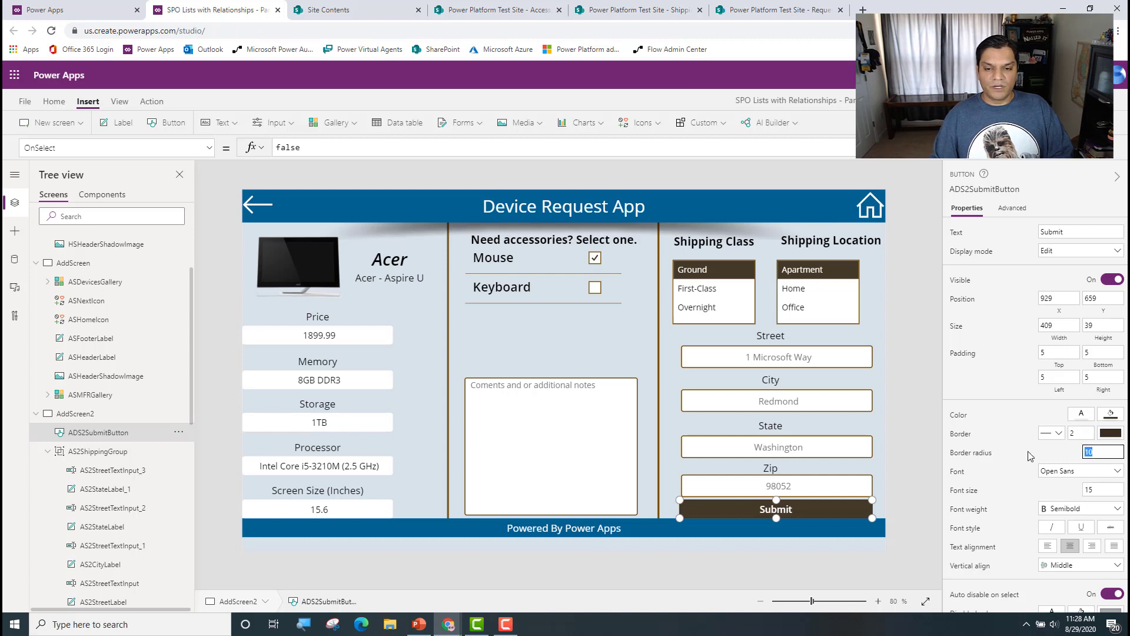
pyautogui.click(924, 492)
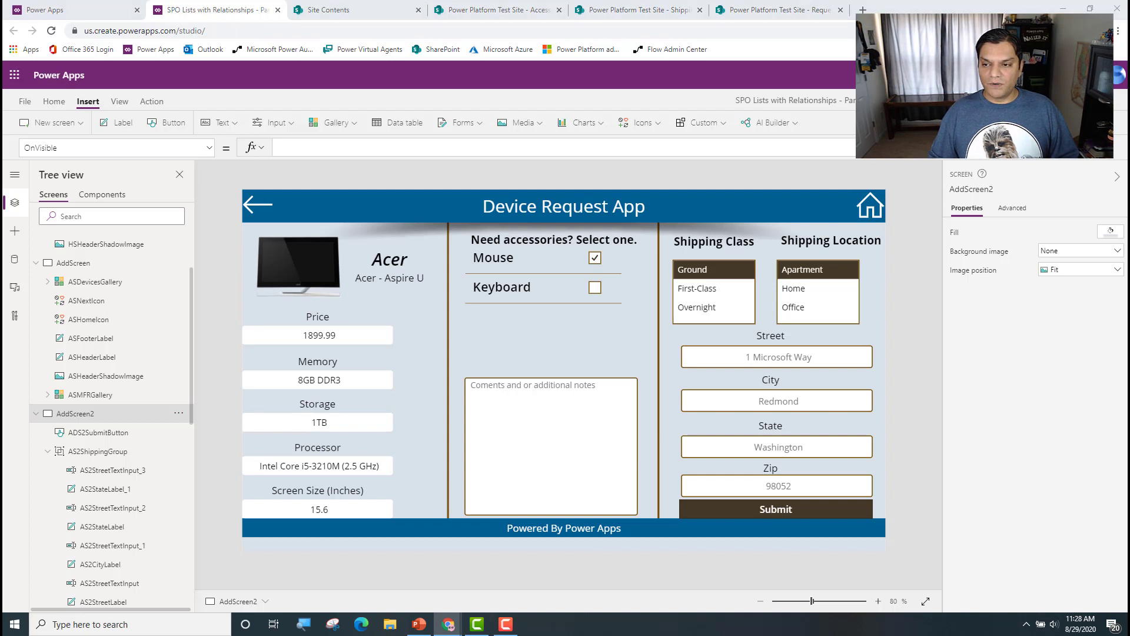
# Step: Collapse AS2ShippingGroup in the control tree and select AddScreen2 itself
pyautogui.click(839, 511)
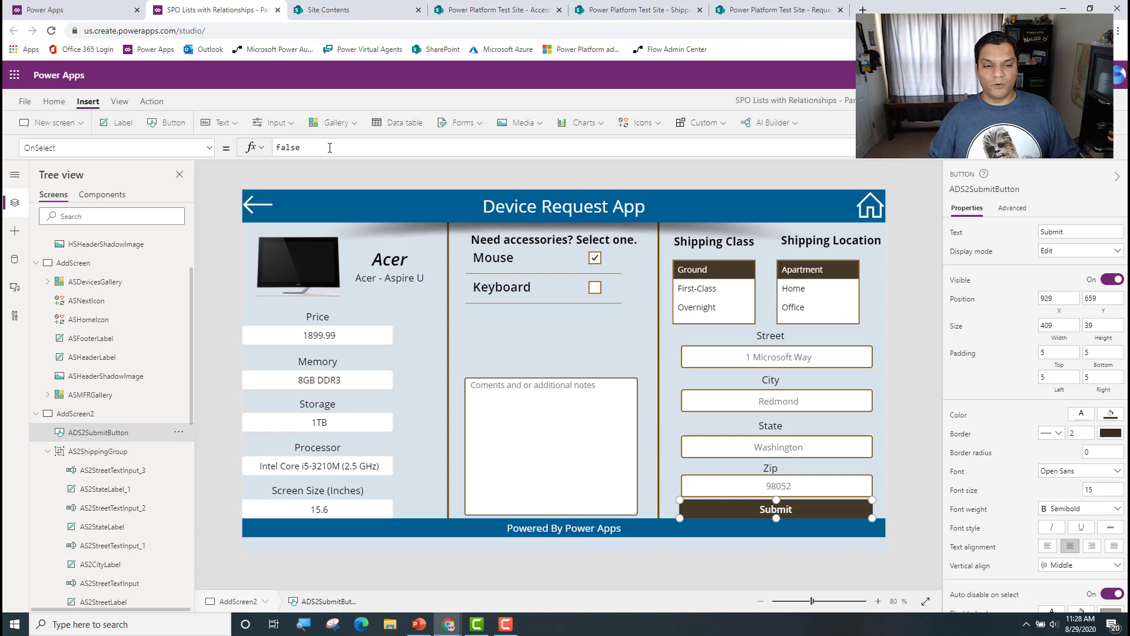
pyautogui.click(47, 451)
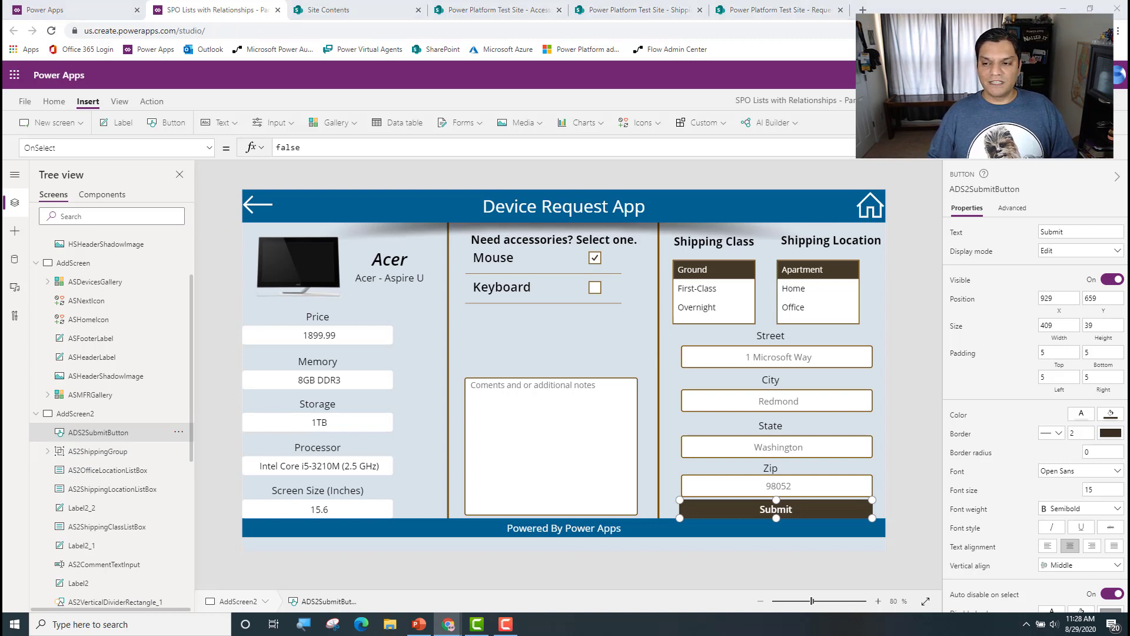
pyautogui.click(909, 426)
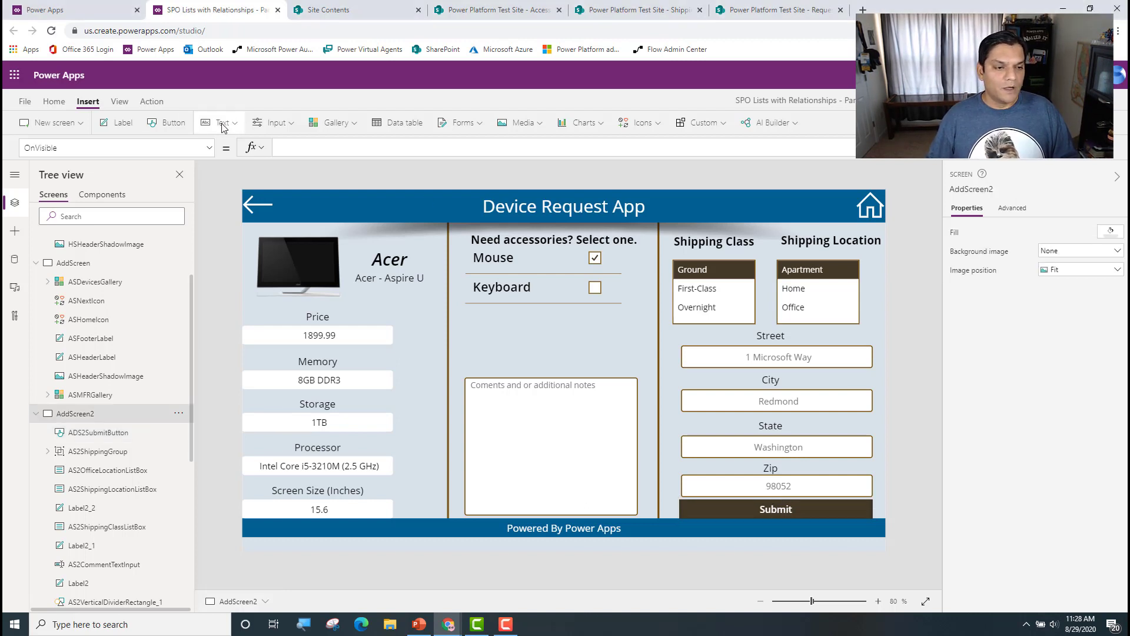
# Step: Insert a text label on AddScreen2 and stretch it over the whole area between header and footer, about 1366 by 631
pyautogui.click(226, 123)
pyautogui.click(89, 157)
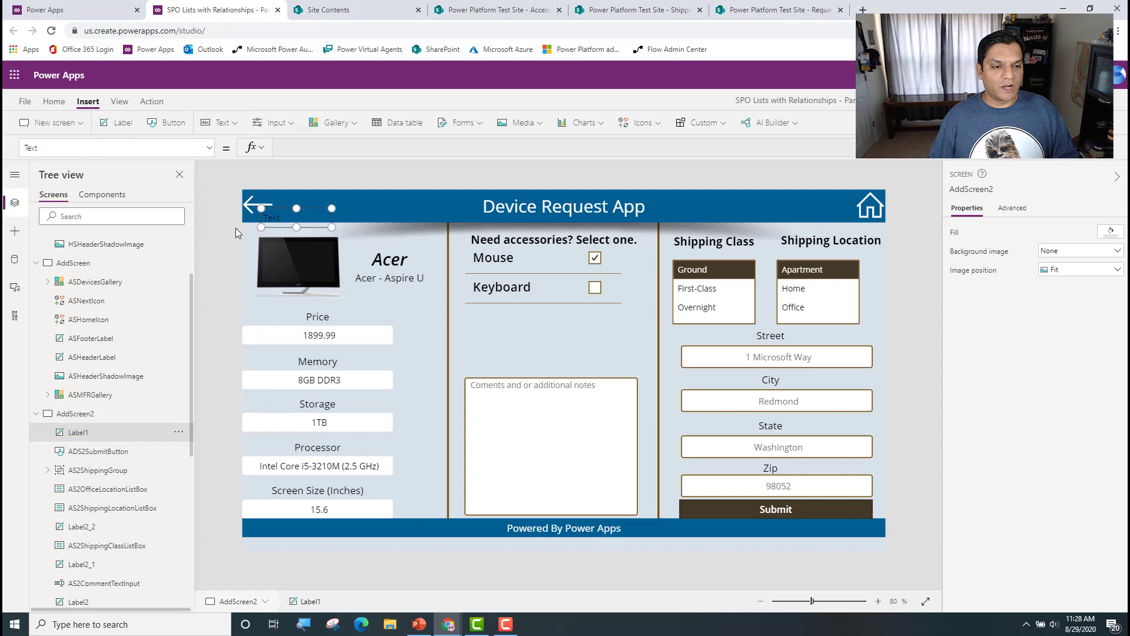
pyautogui.moveTo(282, 227); pyautogui.dragTo(885, 520)
# Step: Rename the new label AS2SubmitLabel
pyautogui.doubleClick(104, 434)
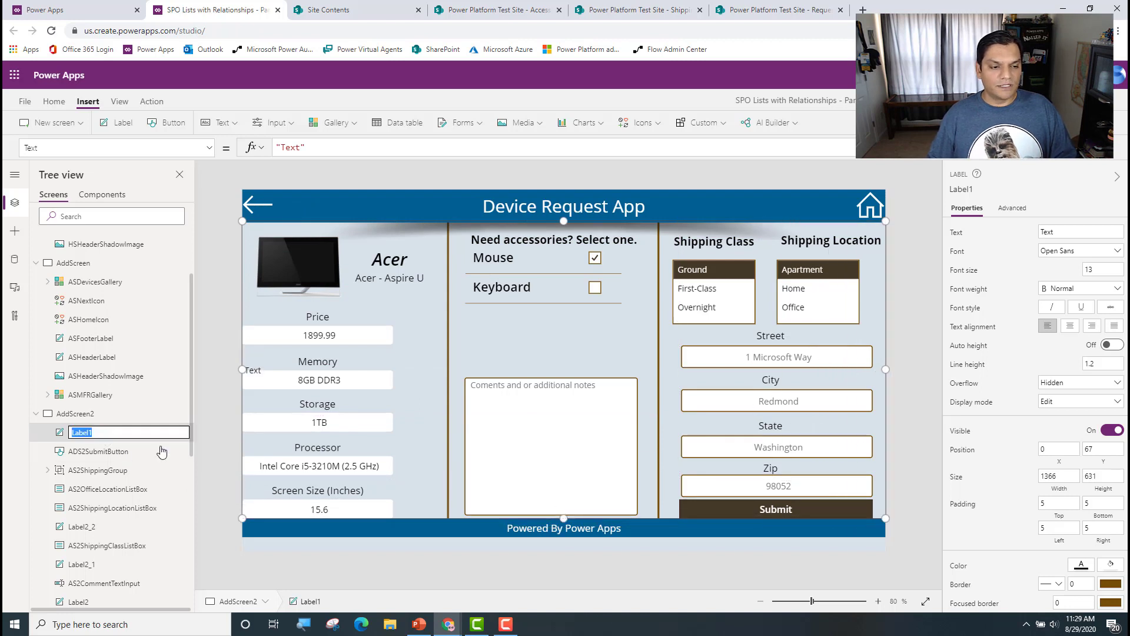
pyautogui.write('Label')
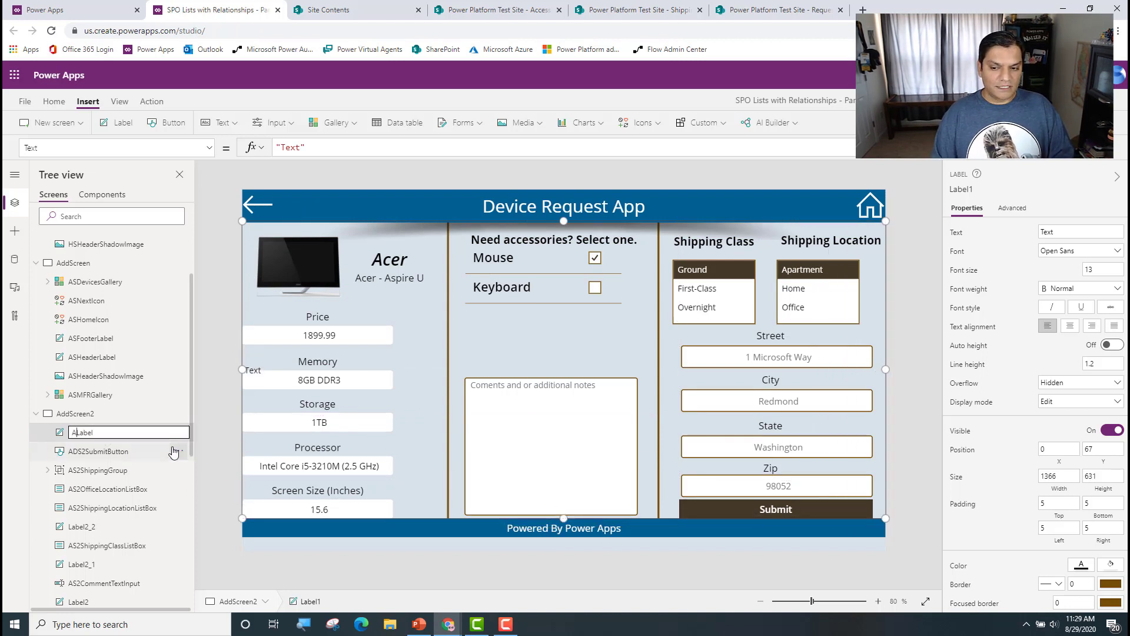
pyautogui.write('AS2Submit')
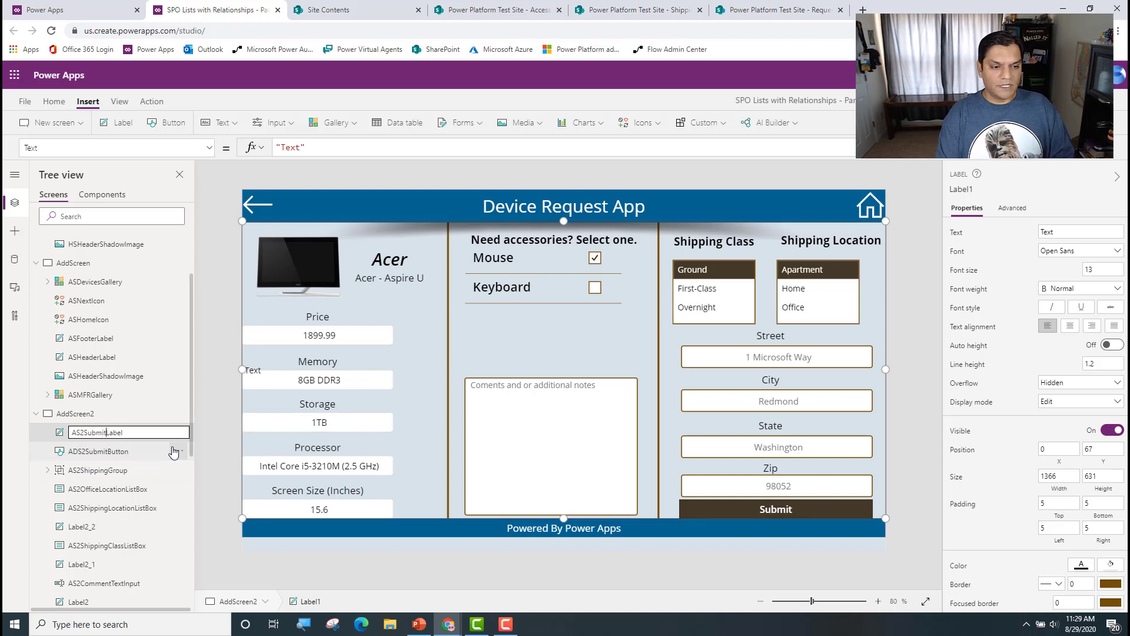
pyautogui.press('Tab')
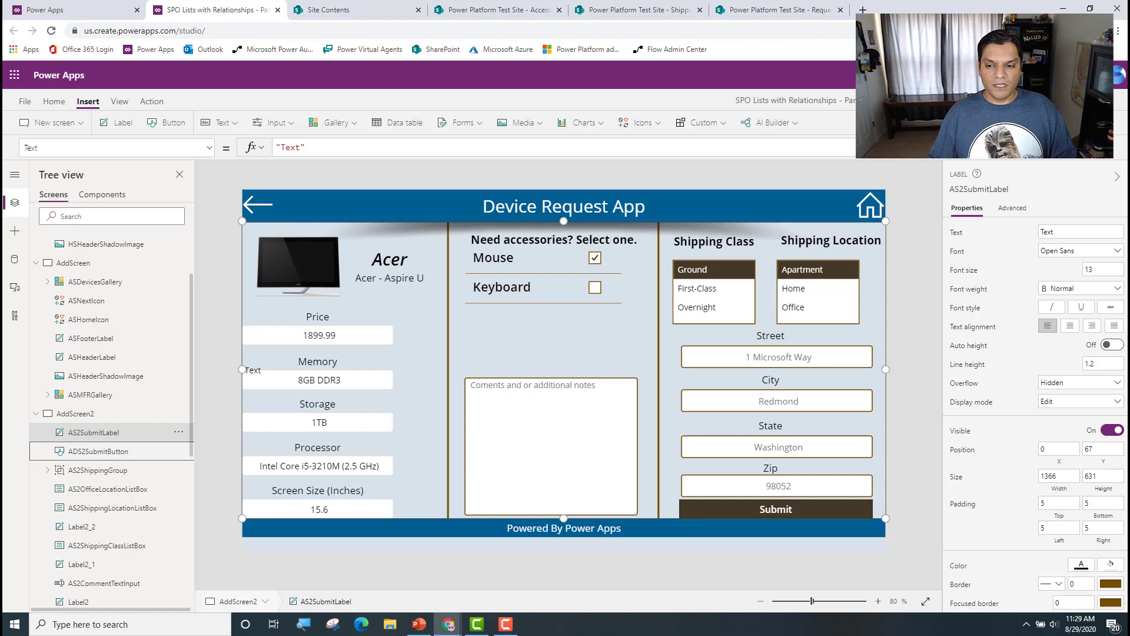
pyautogui.hotkey('alt', 'Tab')
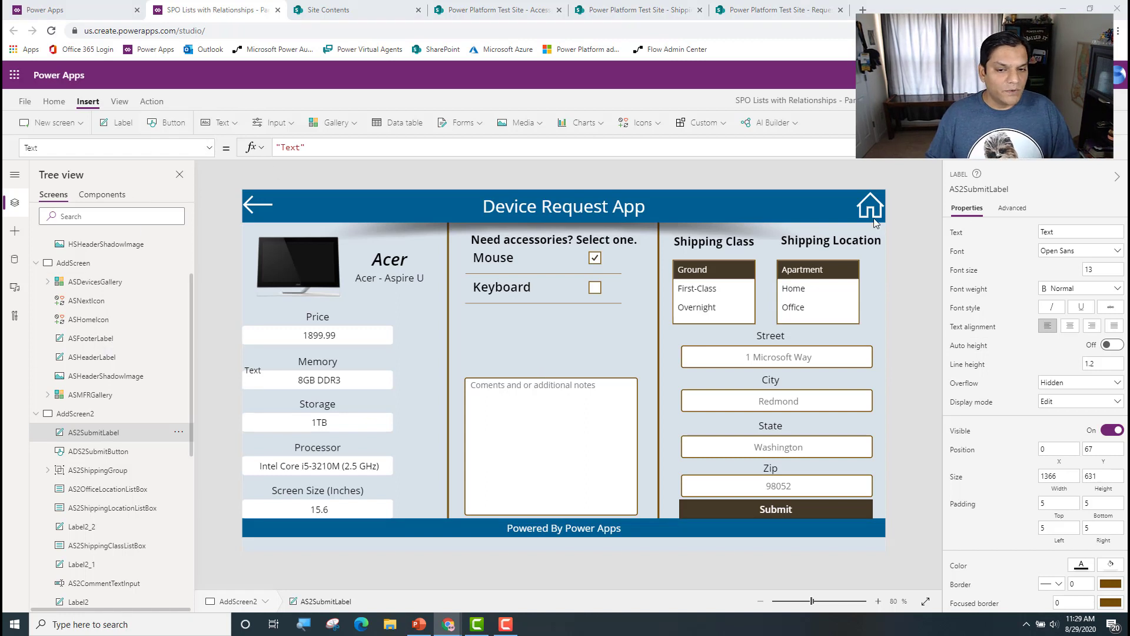
# Step: Fill AS2SubmitLabel with the standard blue, RGBA(39, 113, 194, 1)
pyautogui.click(54, 101)
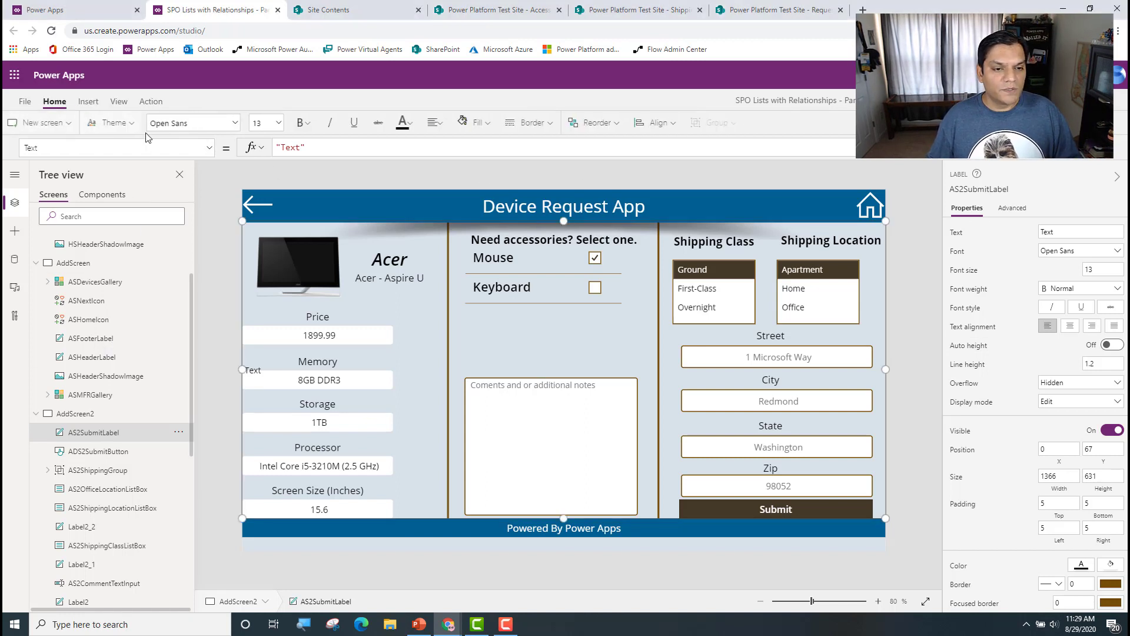
pyautogui.click(497, 122)
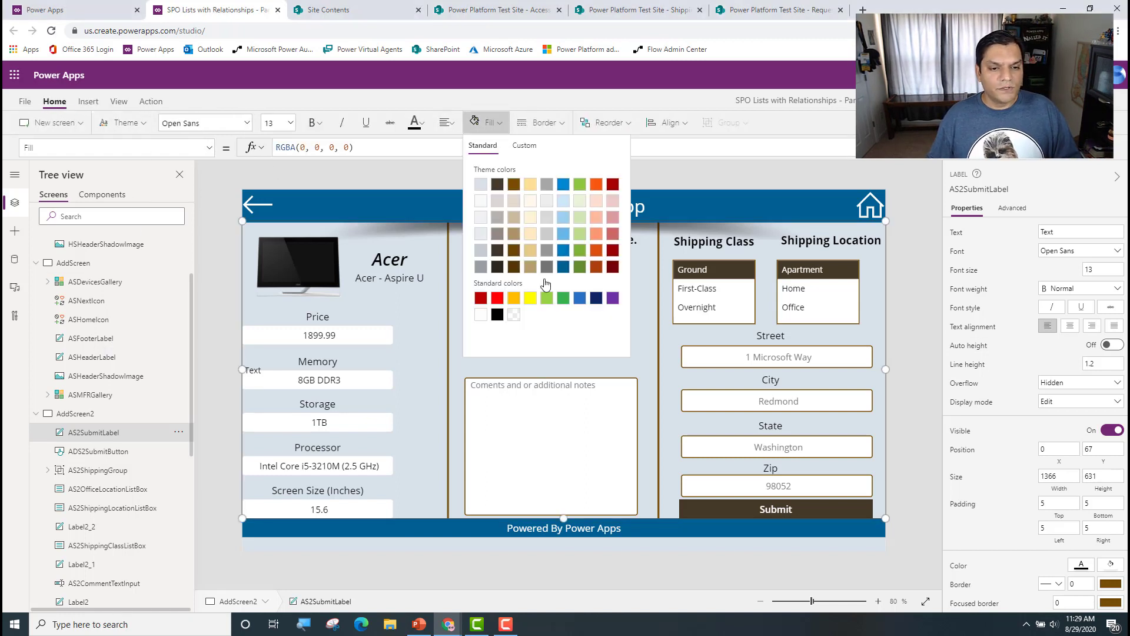
pyautogui.click(580, 299)
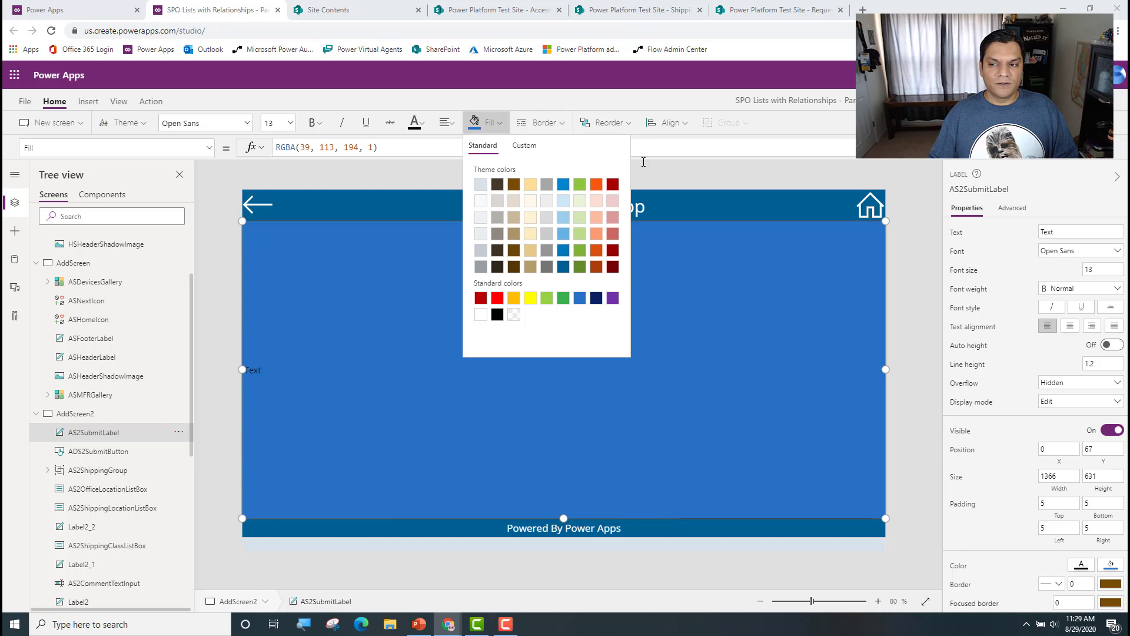
pyautogui.click(371, 146)
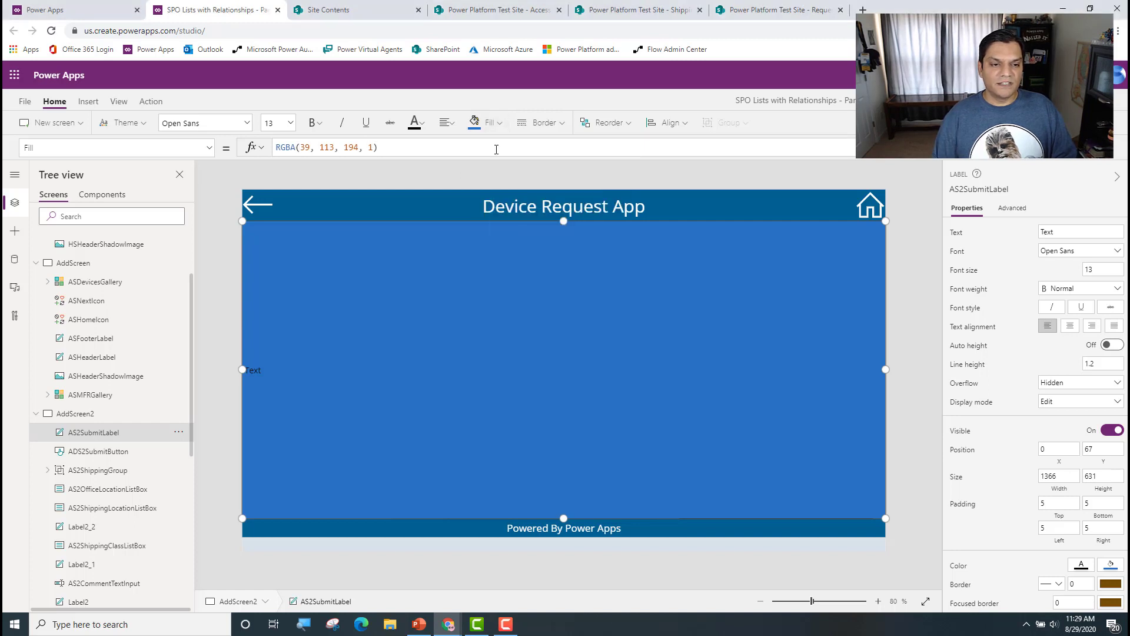
pyautogui.press('Delete')
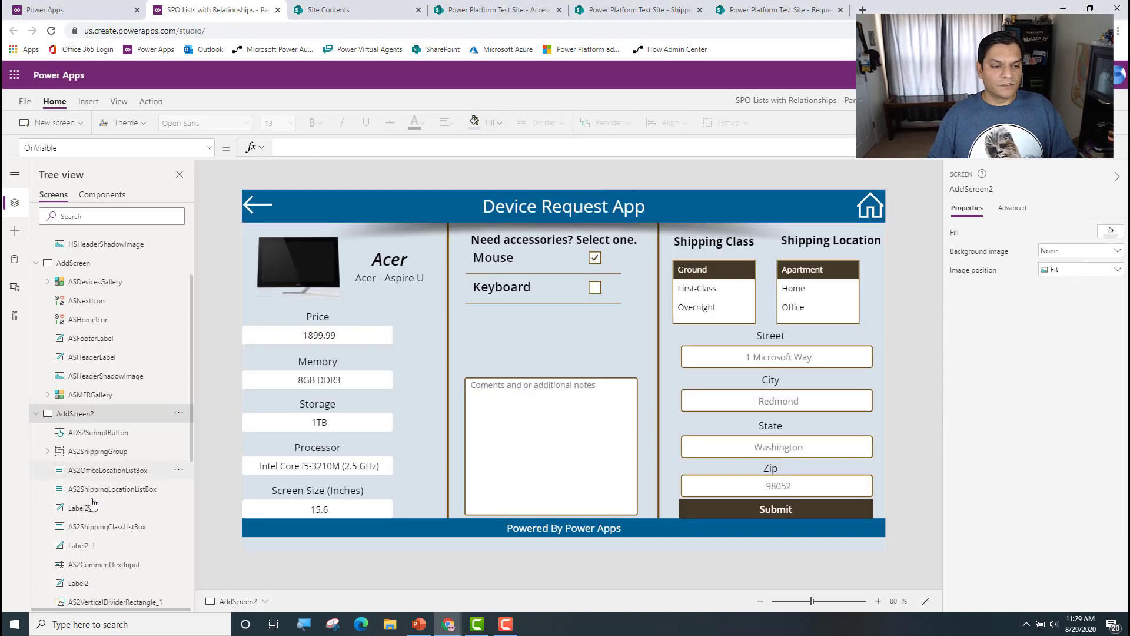
pyautogui.click(92, 433)
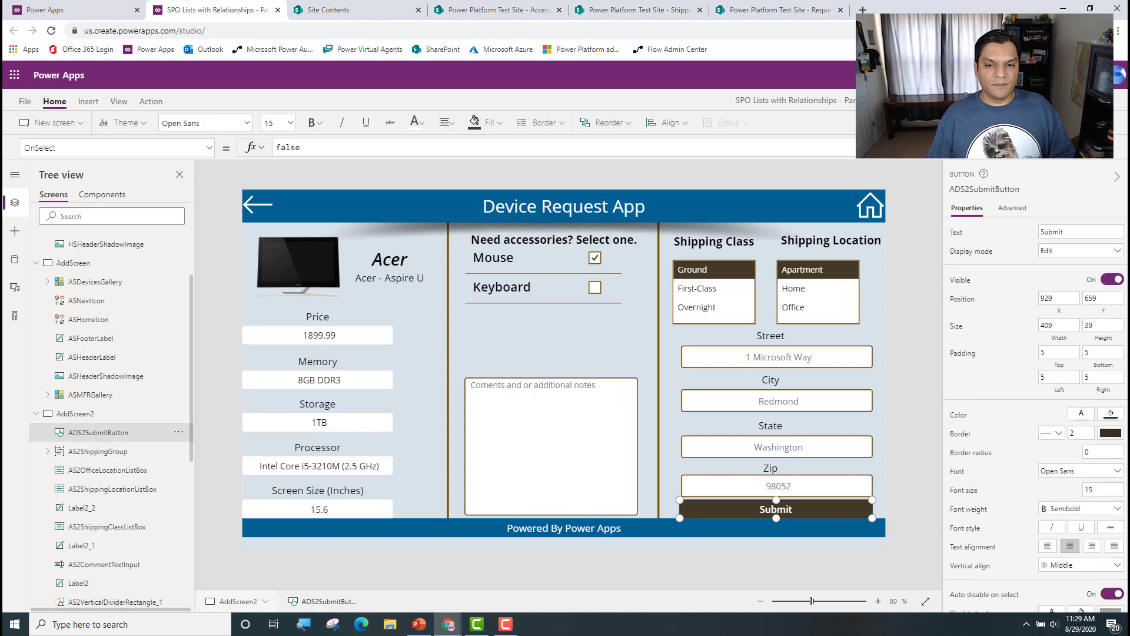
pyautogui.hotkey('ctrl', 'z')
# Step: Make AS2SubmitLabel's blue fill semi-transparent by setting its alpha value to 80%
pyautogui.click(717, 322)
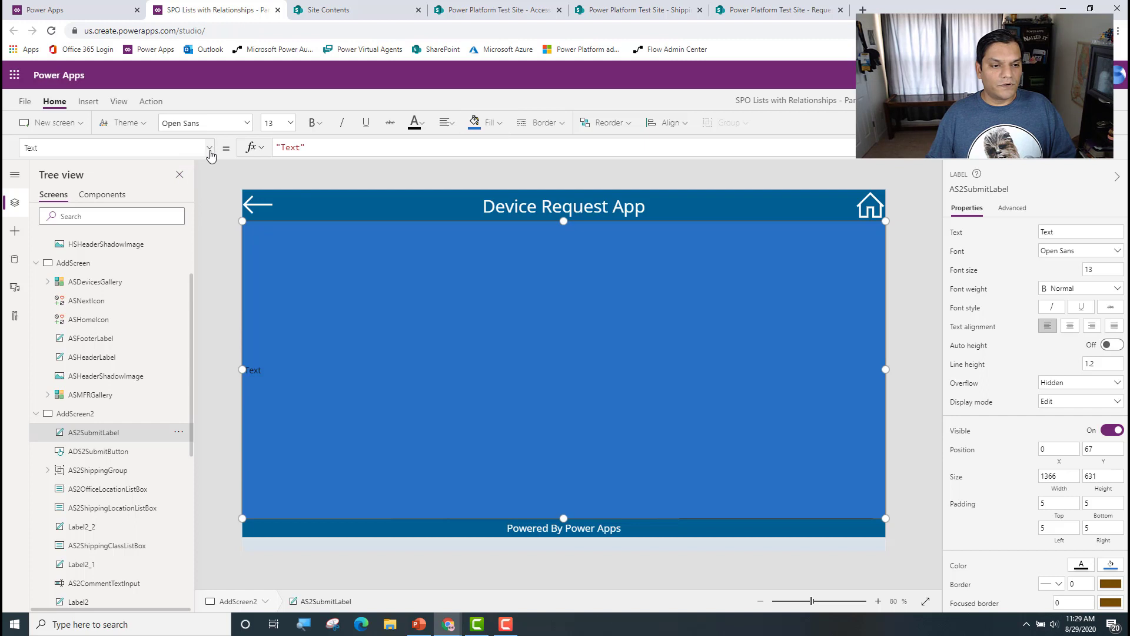
pyautogui.click(486, 122)
pyautogui.click(390, 153)
pyautogui.press('Left')
pyautogui.press('BackSpace')
pyautogui.write('80')
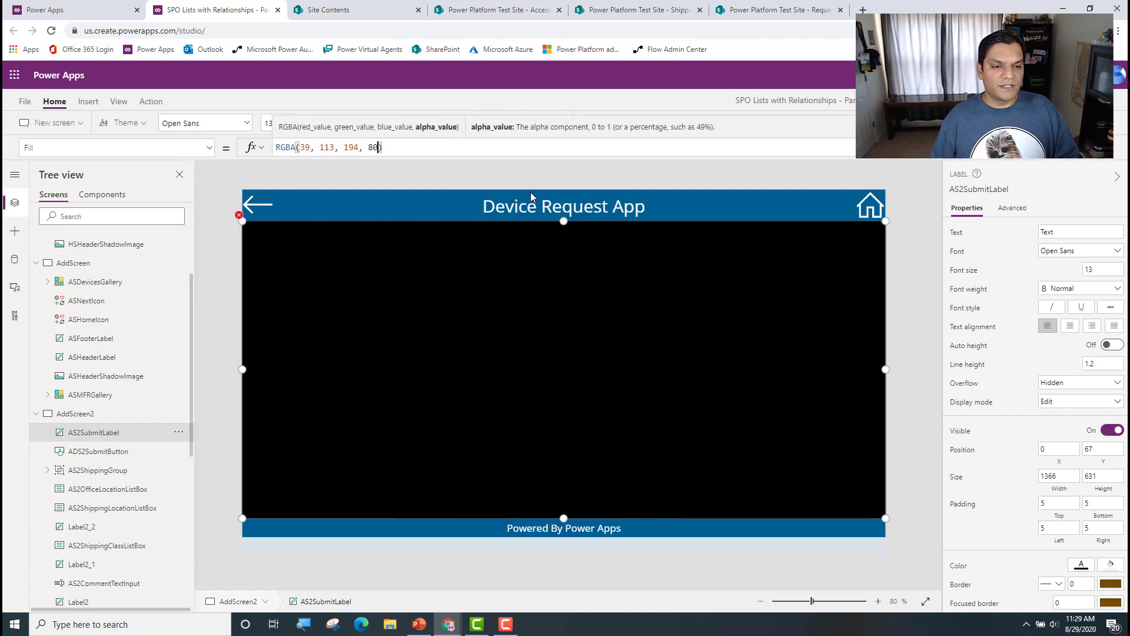
pyautogui.write('%')
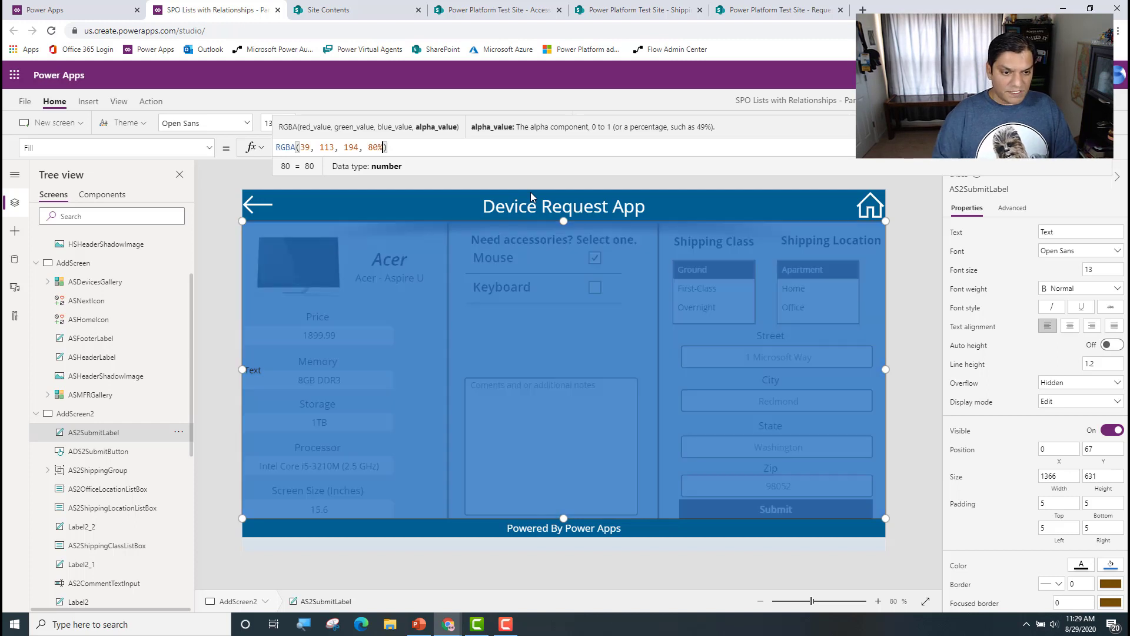
pyautogui.click(274, 382)
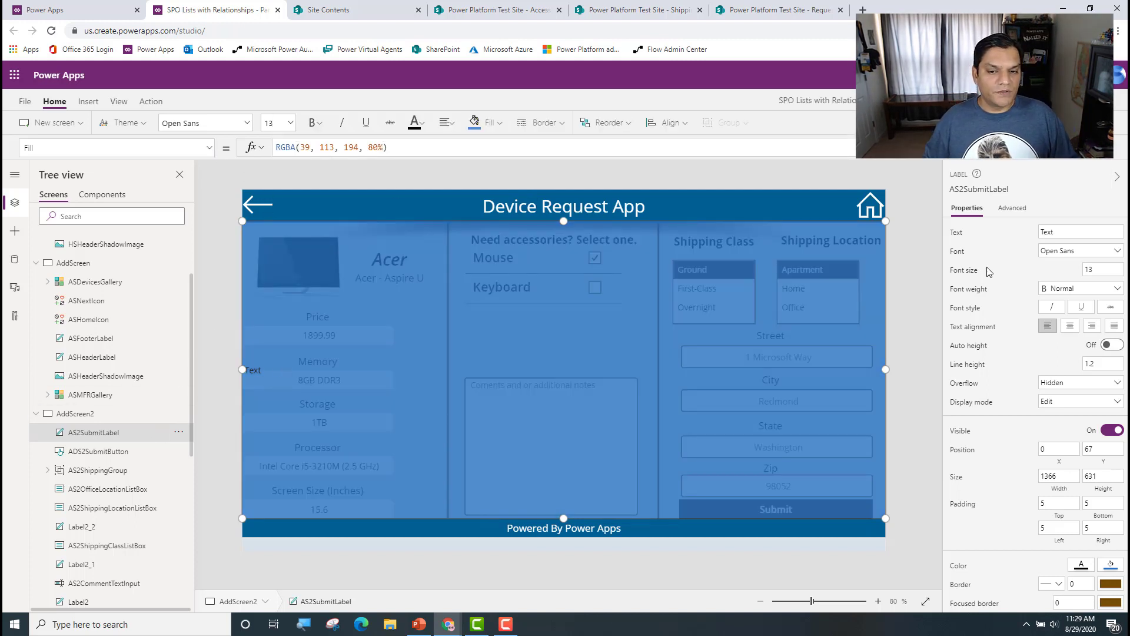
# Step: Set AS2SubmitLabel's font size to 60 and center its text
pyautogui.click(1046, 231)
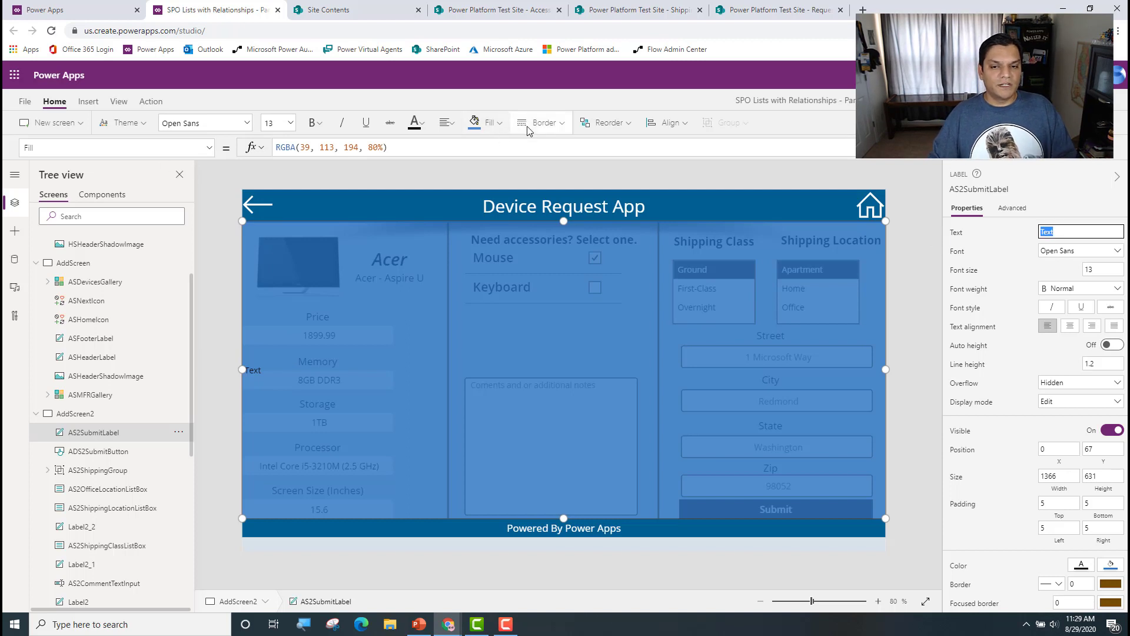
pyautogui.click(291, 124)
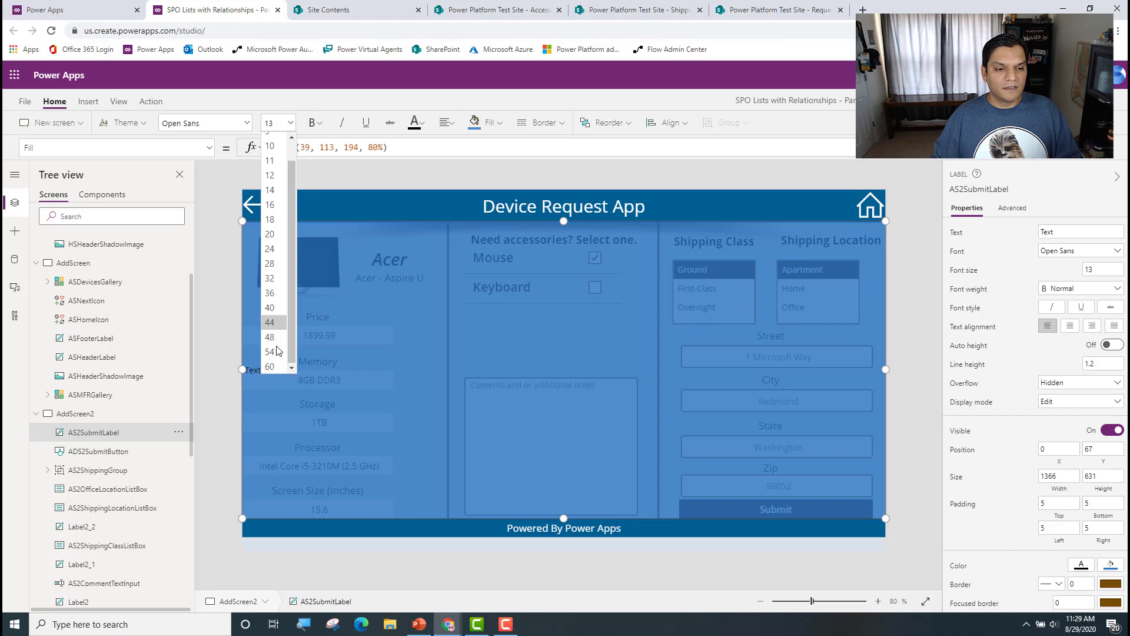
pyautogui.click(270, 366)
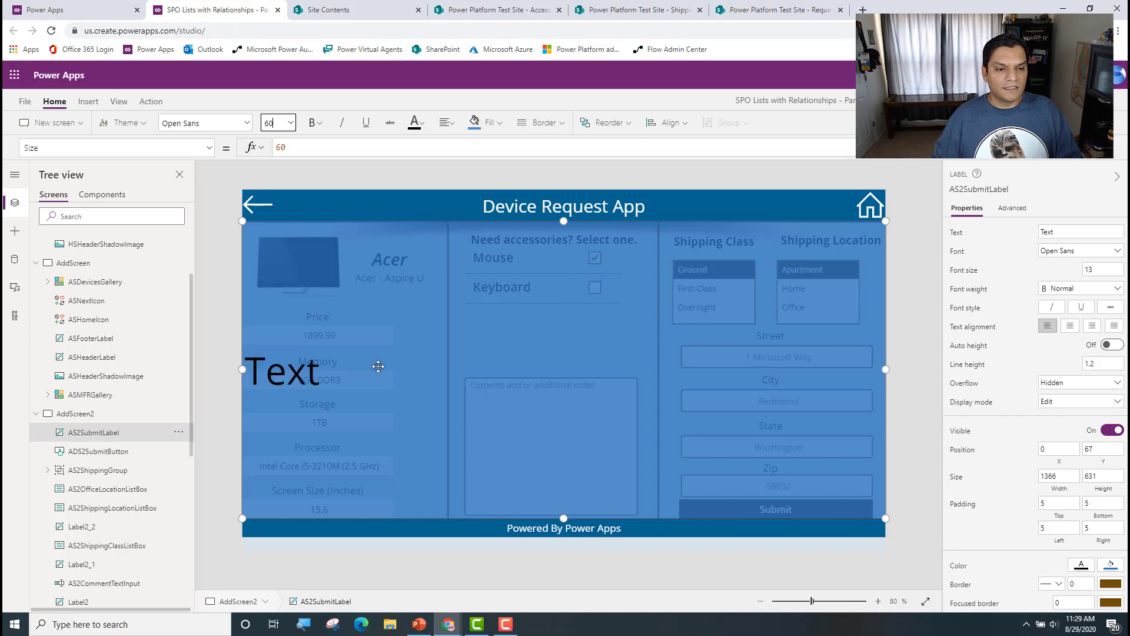
pyautogui.click(446, 123)
pyautogui.click(479, 167)
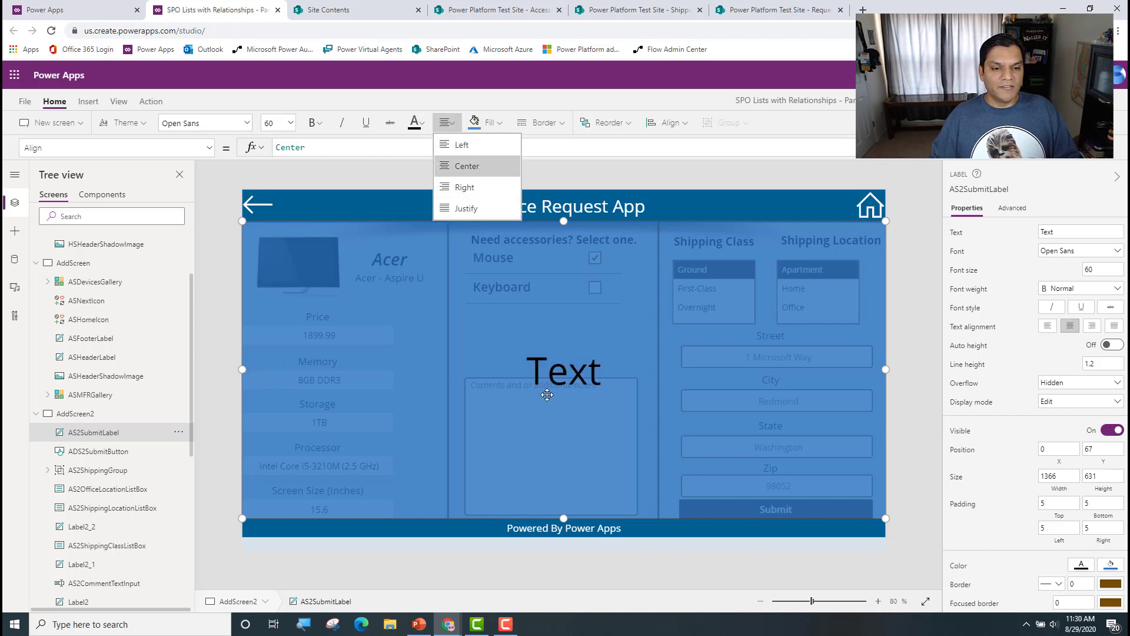
# Step: Set AS2SubmitLabel's PaddingBottom property to 200 to raise its text
pyautogui.click(209, 148)
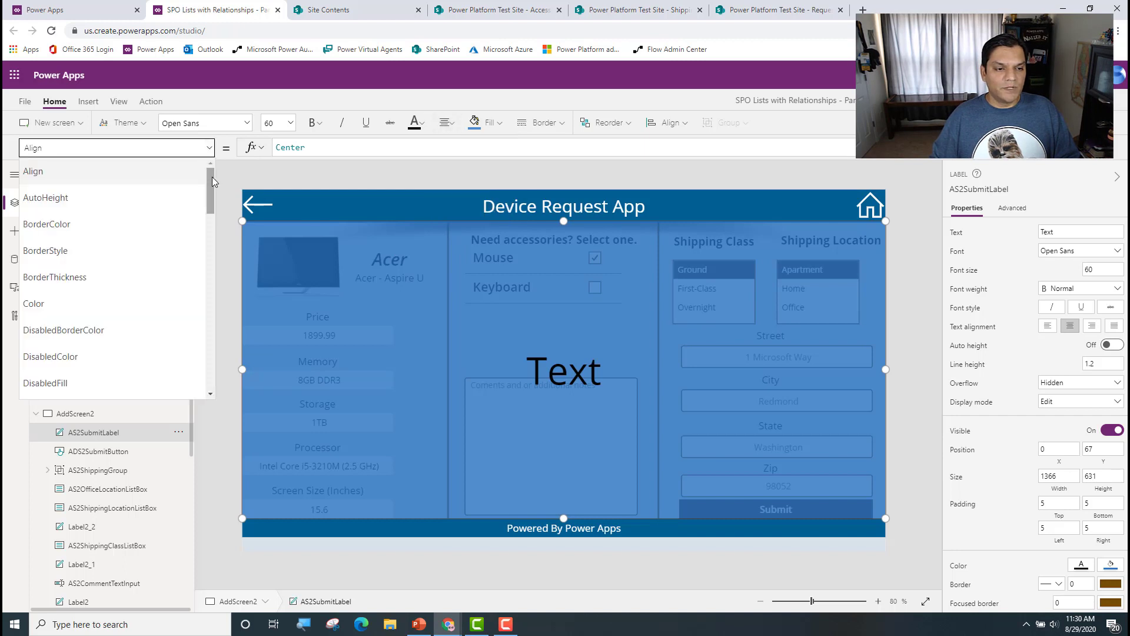
pyautogui.scroll(-1, 212, 184)
pyautogui.moveTo(213, 185); pyautogui.dragTo(210, 283)
pyautogui.click(53, 264)
pyautogui.click(337, 151)
pyautogui.write('0')
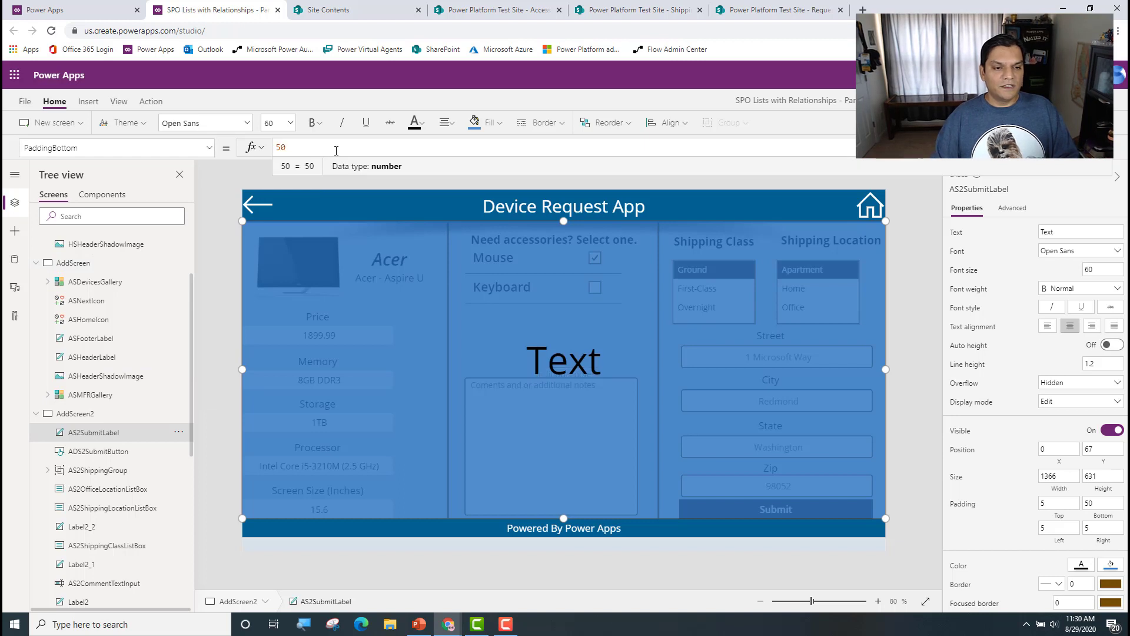
pyautogui.write('0')
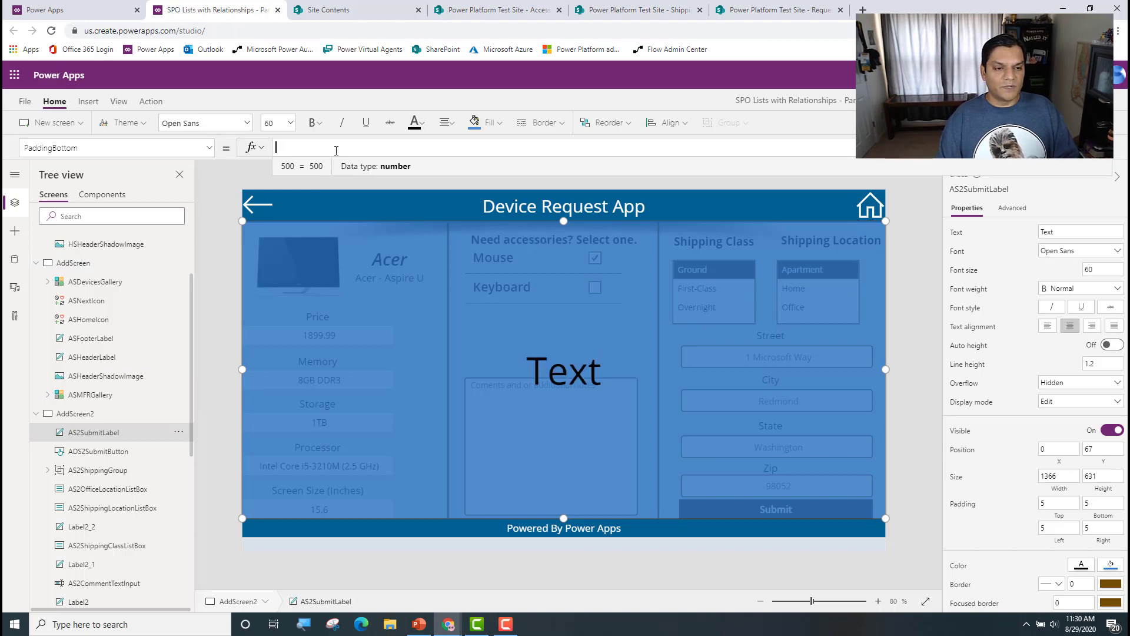
pyautogui.press('BackSpace')
pyautogui.press('BackSpace')
pyautogui.press('BackSpace')
pyautogui.write('200')
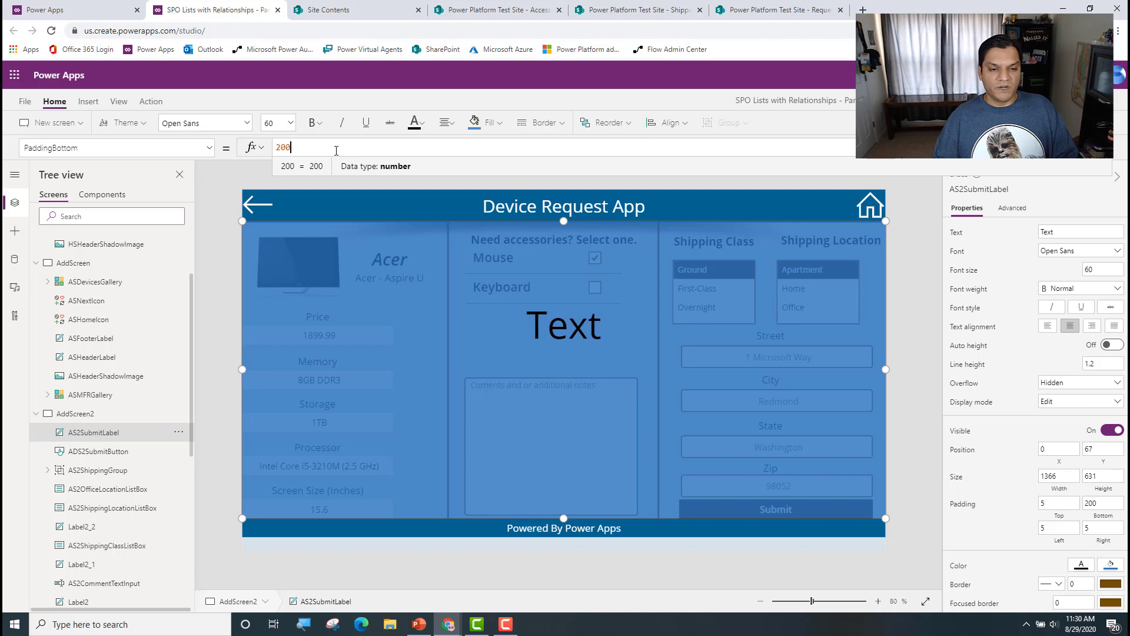
pyautogui.click(910, 294)
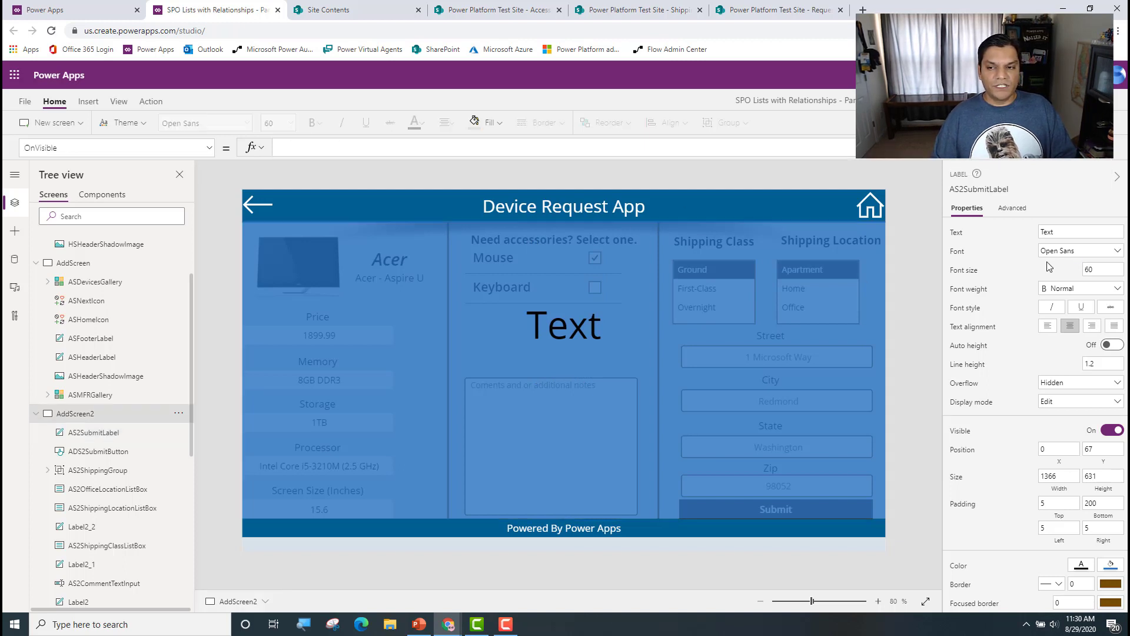
# Step: Change AS2SubmitLabel's text to "Are You Sure?" and its font color to white
pyautogui.click(632, 344)
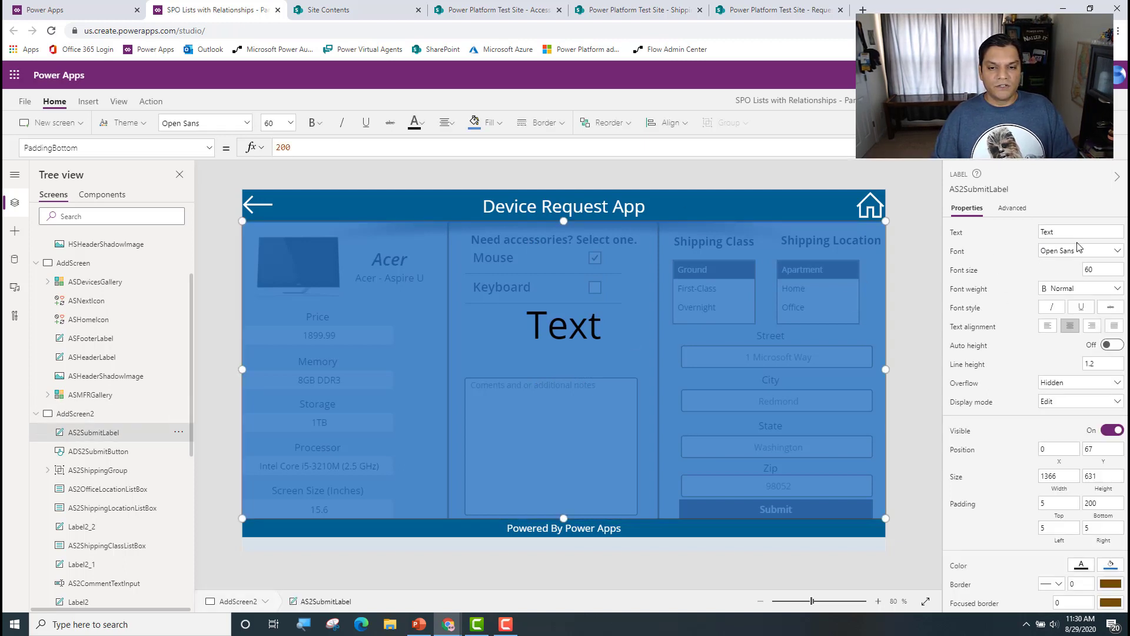
pyautogui.click(1076, 233)
pyautogui.write('Are You Sure')
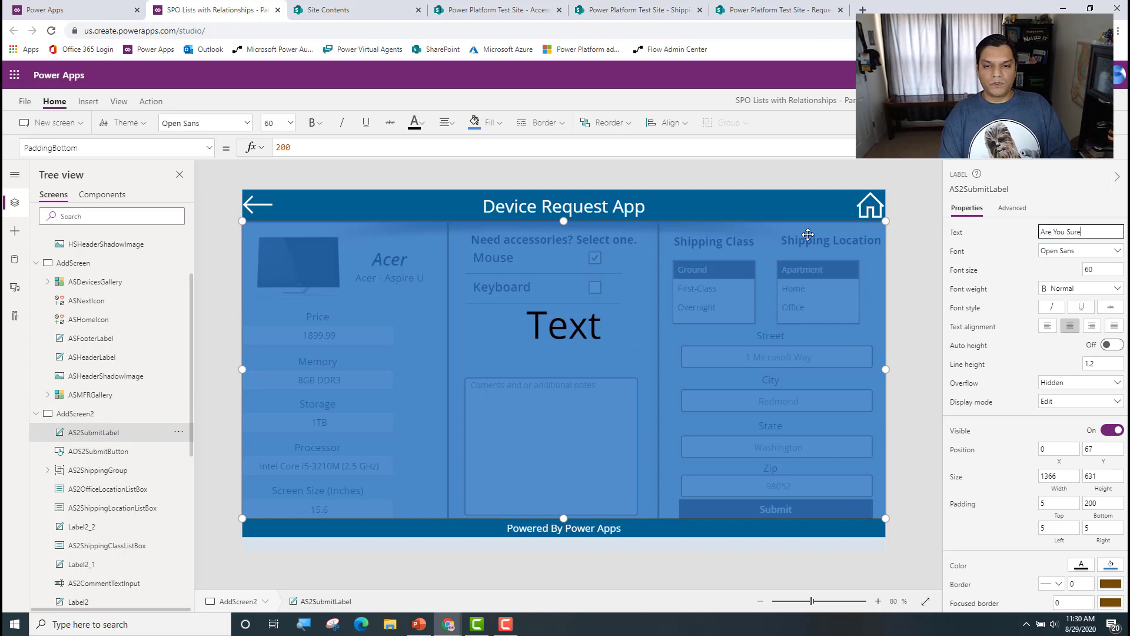
pyautogui.click(420, 124)
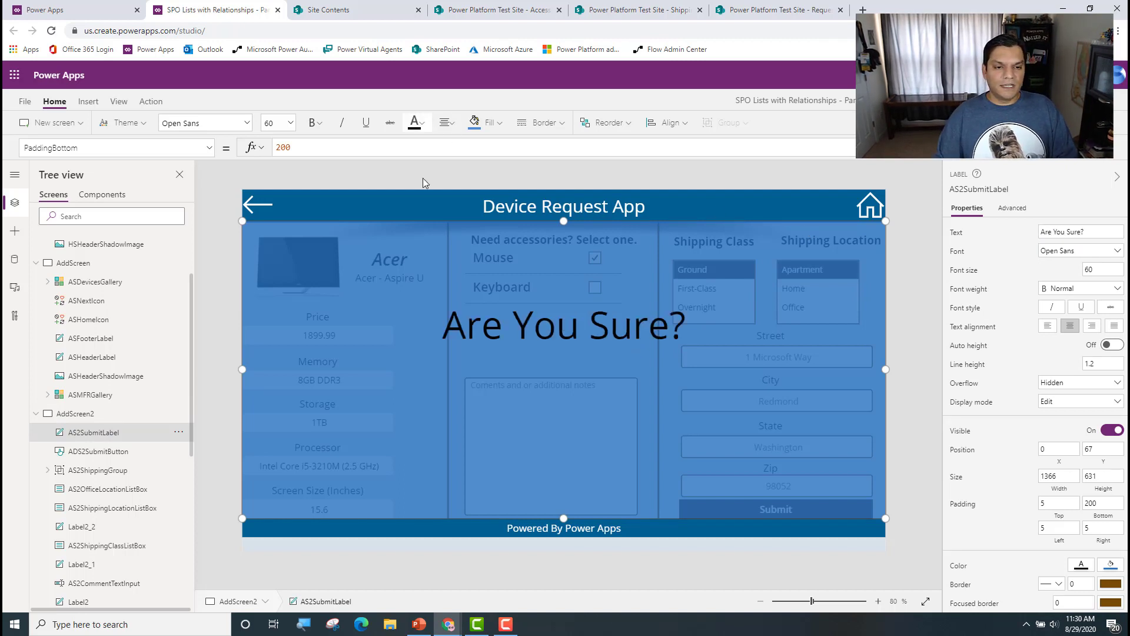
pyautogui.click(423, 125)
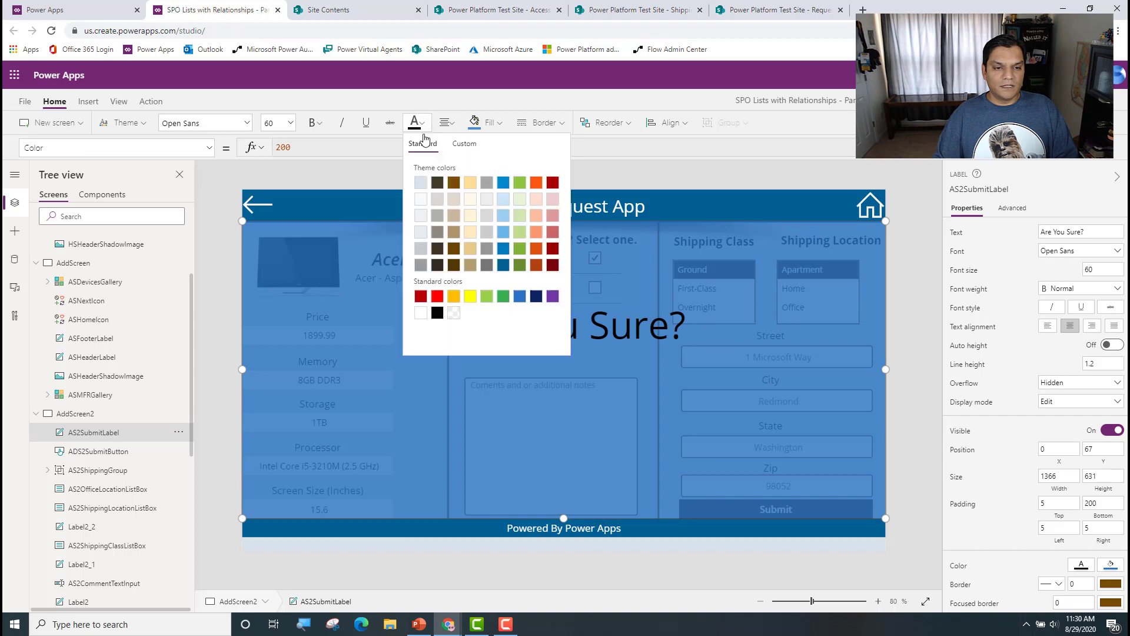
pyautogui.click(420, 312)
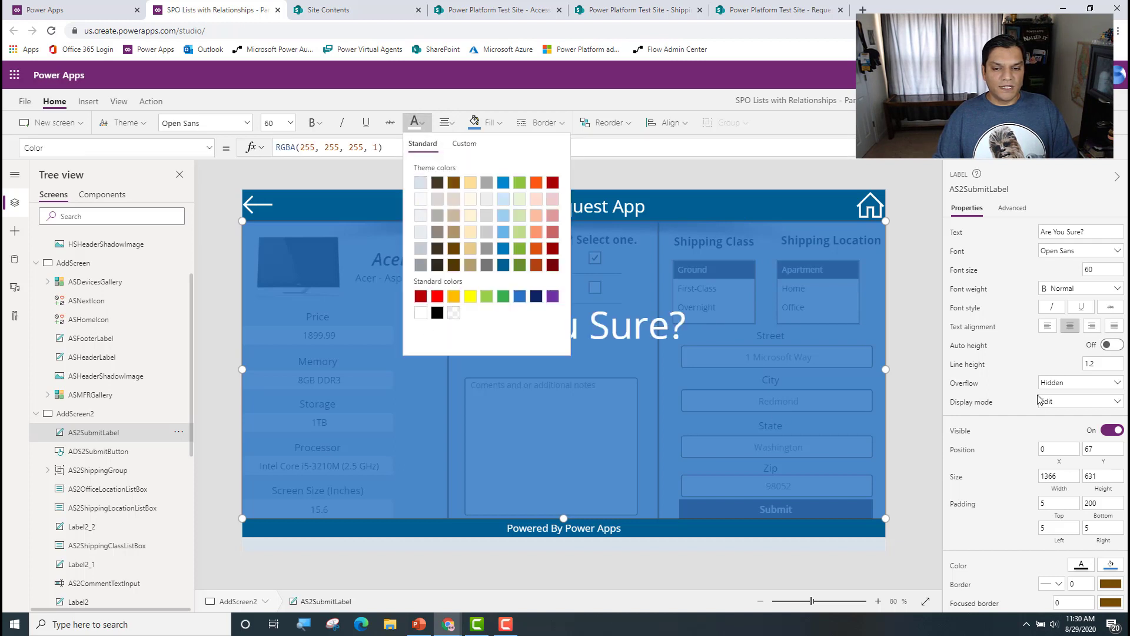
# Step: Set AS2SubmitLabel's display mode to View
pyautogui.click(1066, 401)
pyautogui.click(1065, 446)
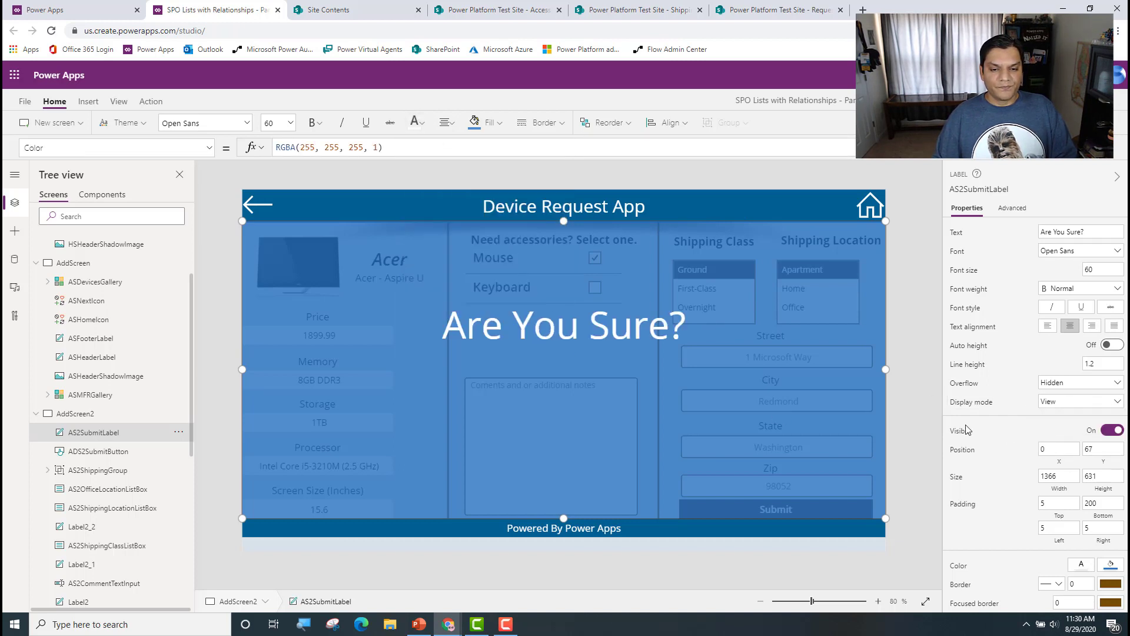
pyautogui.click(931, 412)
# Step: Insert a button and place it below the "Are You Sure?" text, slightly left of center, at about X 357, Y 389
pyautogui.click(88, 102)
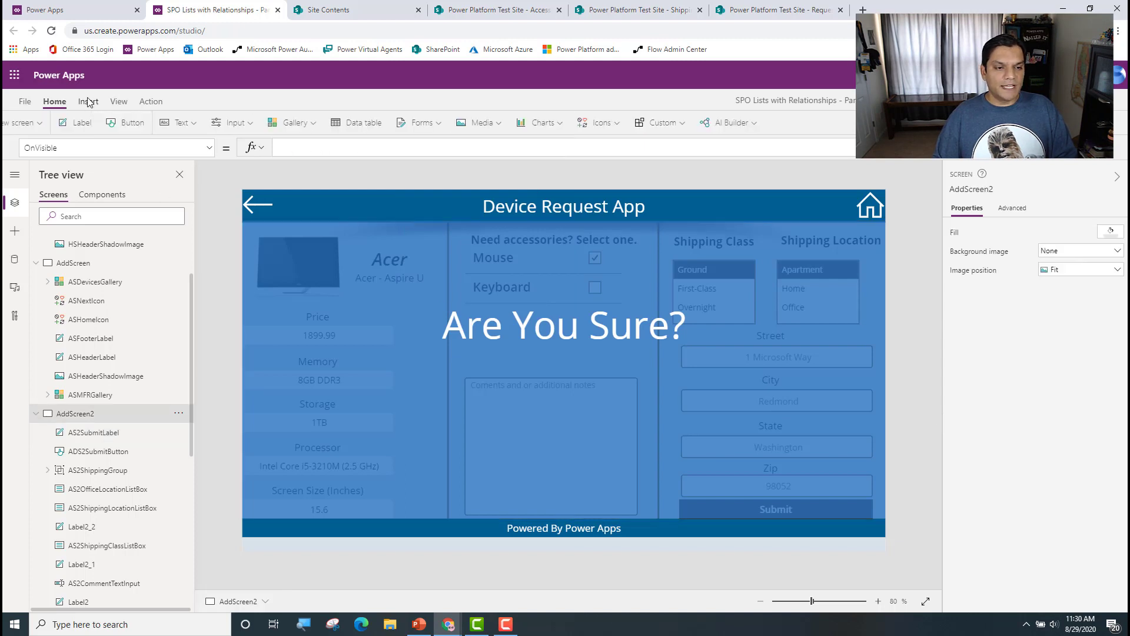
pyautogui.click(173, 123)
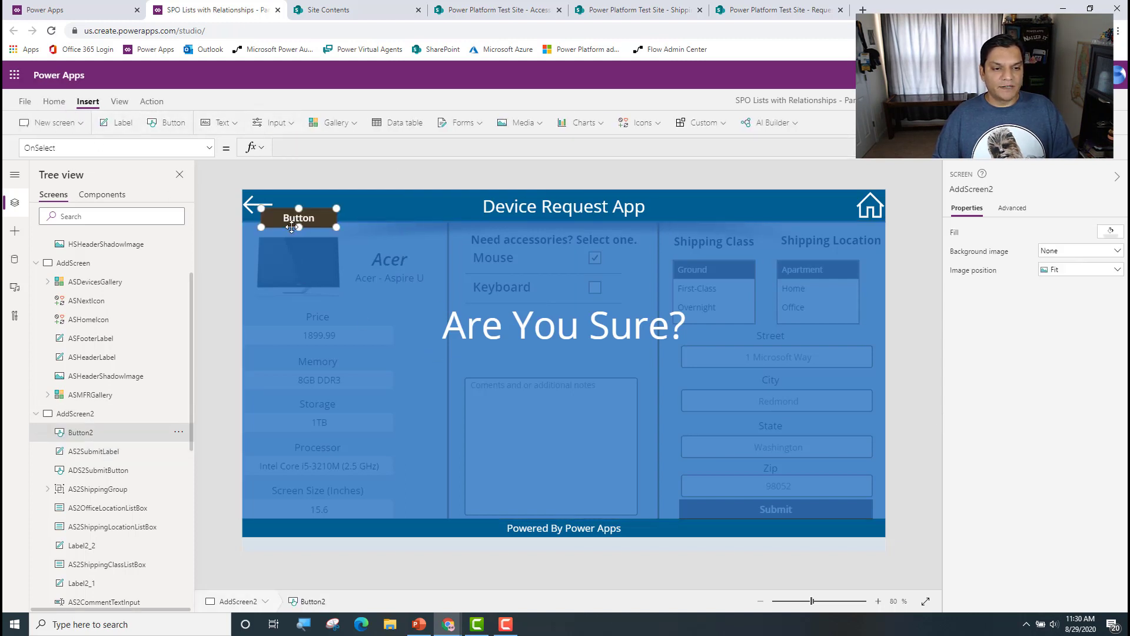
pyautogui.moveTo(318, 219); pyautogui.dragTo(466, 383)
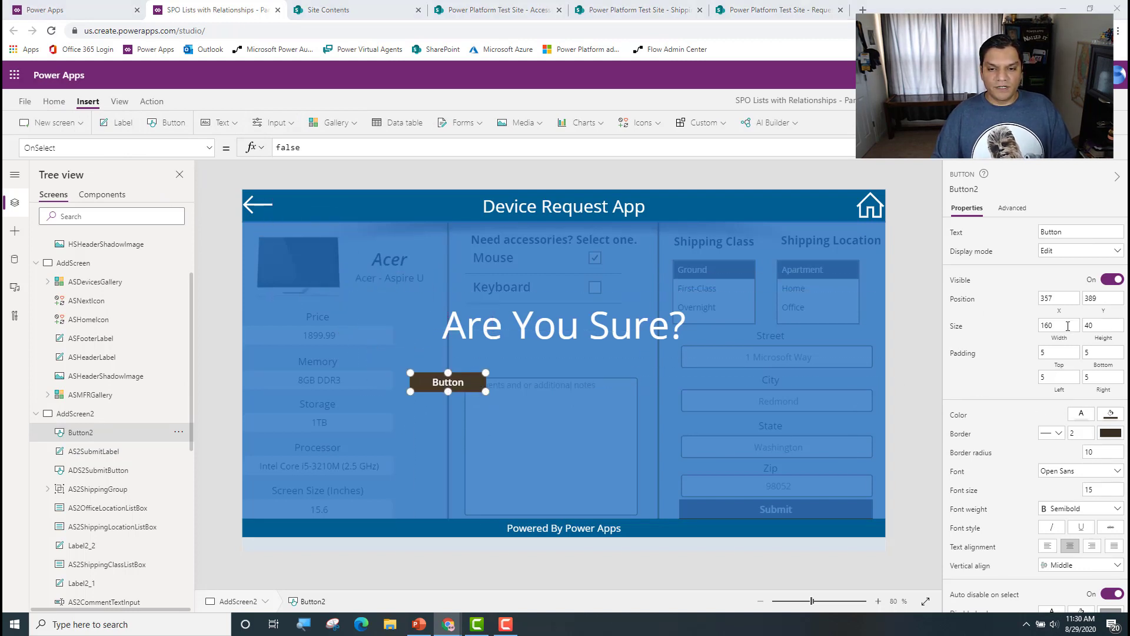
# Step: Set the new button's width and height to 200 each
pyautogui.moveTo(1055, 326); pyautogui.dragTo(953, 336)
pyautogui.write('200')
pyautogui.press('Tab')
pyautogui.write('200')
pyautogui.press('Tab')
pyautogui.press('Tab')
pyautogui.press('Tab')
pyautogui.press('Tab')
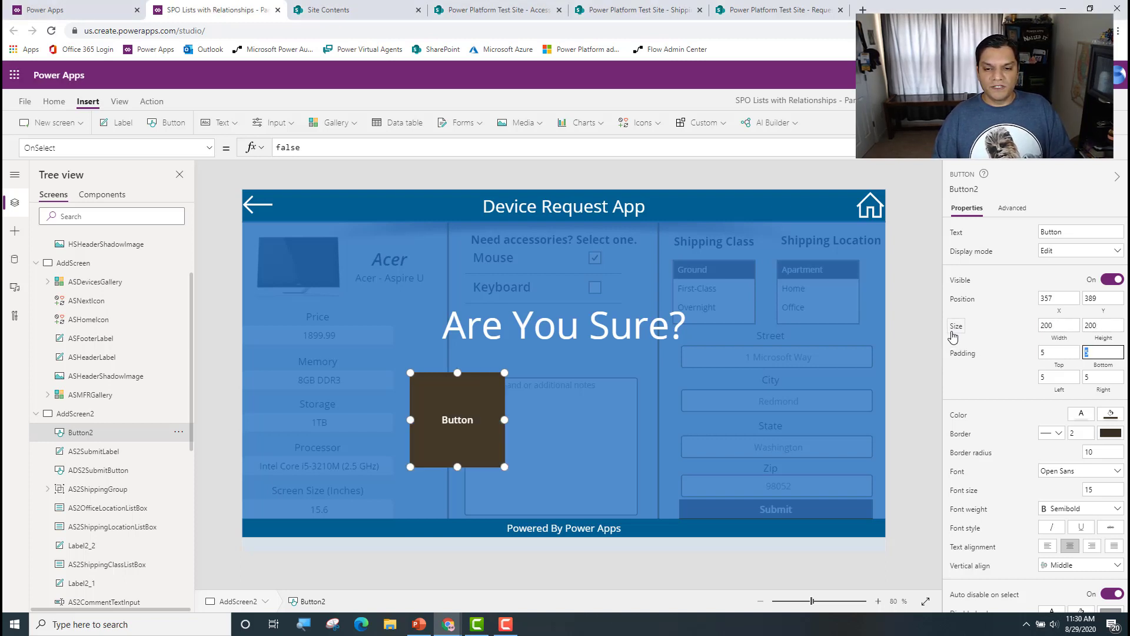
# Step: Set the new button's border radius to 200 to make it circular
pyautogui.press('Tab')
pyautogui.press('Tab')
pyautogui.press('Tab')
pyautogui.press('Tab')
pyautogui.press('Tab')
pyautogui.press('Tab')
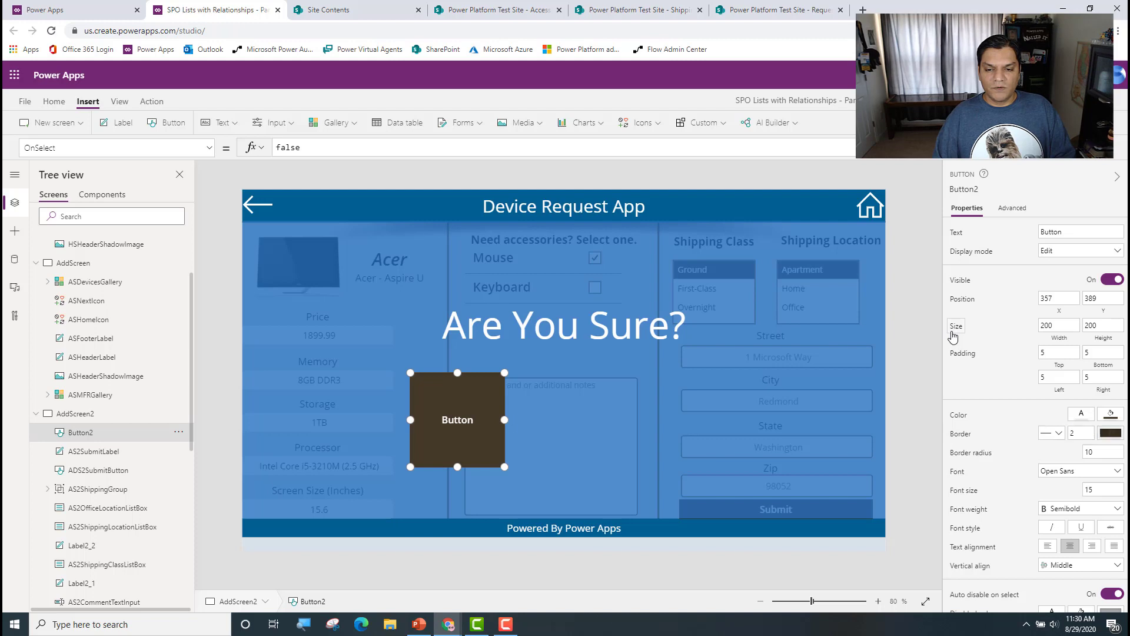
pyautogui.press('Tab')
pyautogui.write('200')
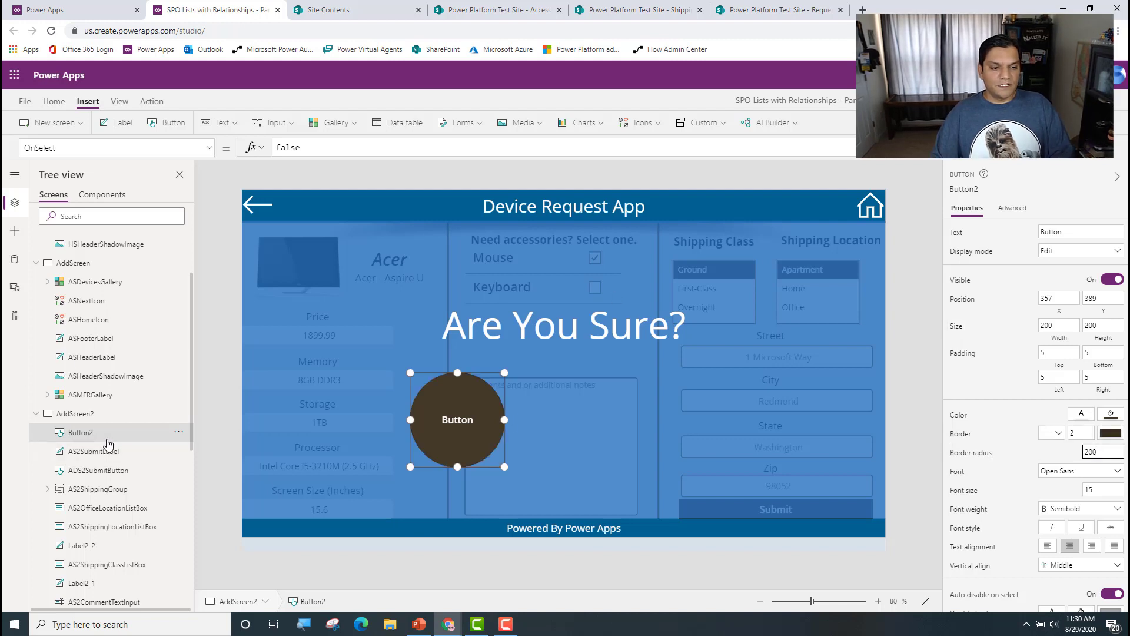
# Step: Rename the new circular button as AS2YesButton
pyautogui.doubleClick(147, 434)
pyautogui.click(147, 435)
pyautogui.write('AS')
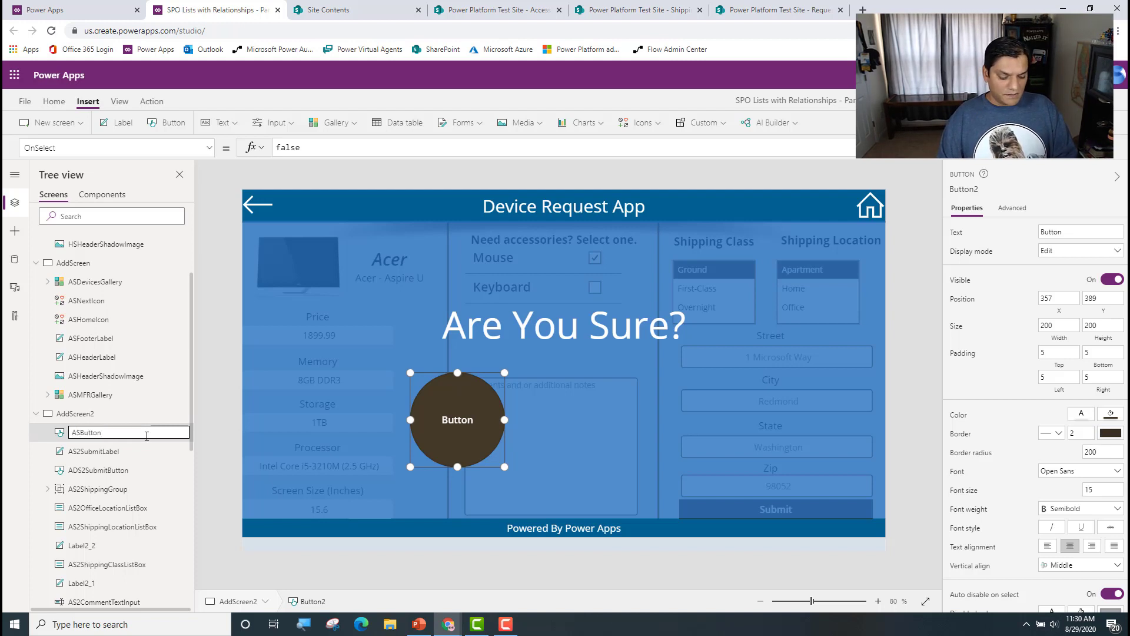
pyautogui.write('2Yes')
pyautogui.press('Tab')
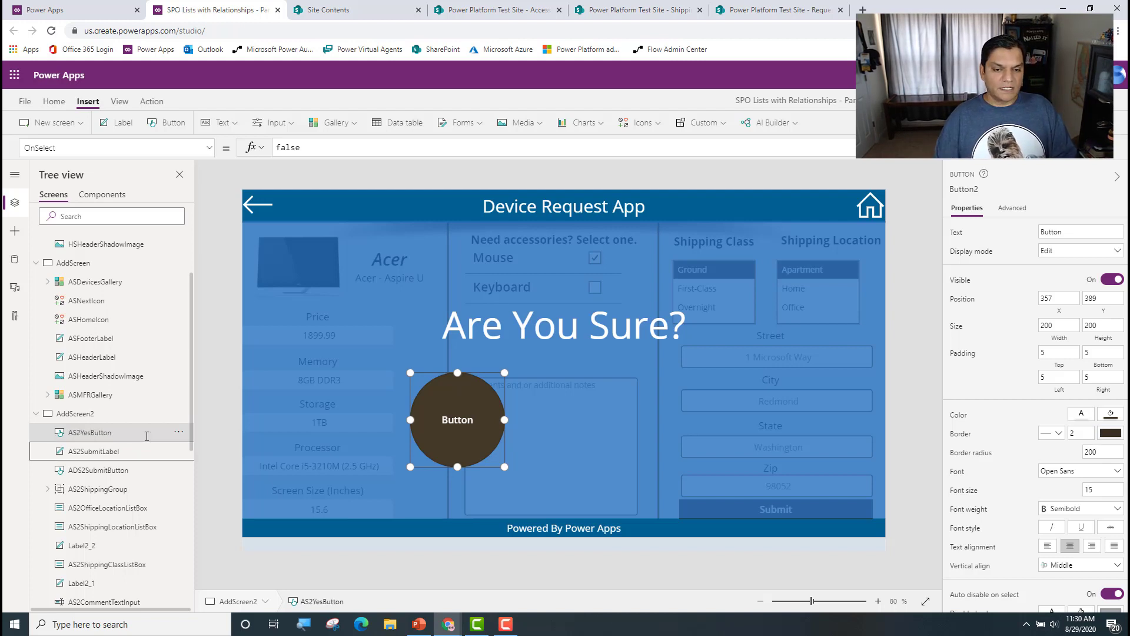
# Step: Change AS2YesButton's text to "Yes" and enlarge its font to the preset size between 48 and 60
pyautogui.moveTo(1069, 232); pyautogui.dragTo(836, 241)
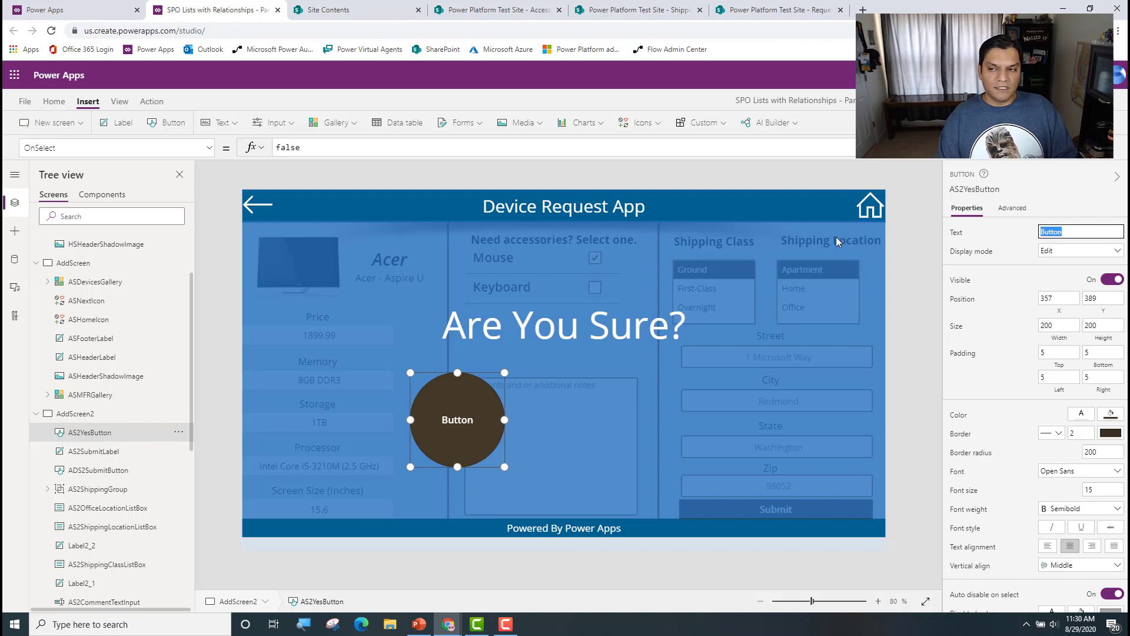
pyautogui.write('Yes')
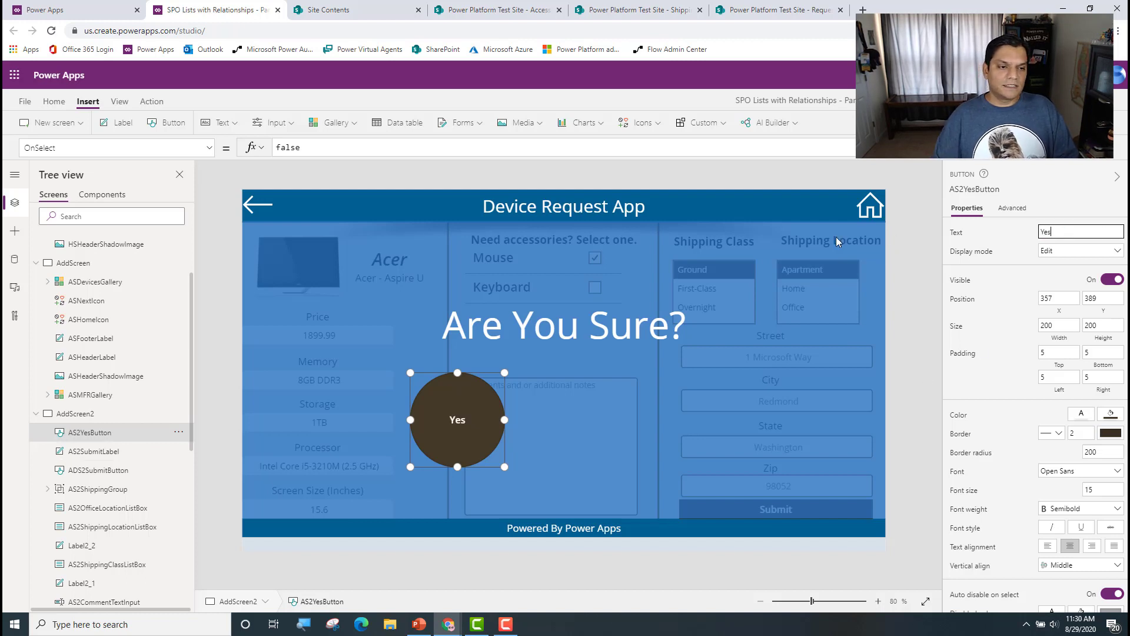
pyautogui.click(54, 102)
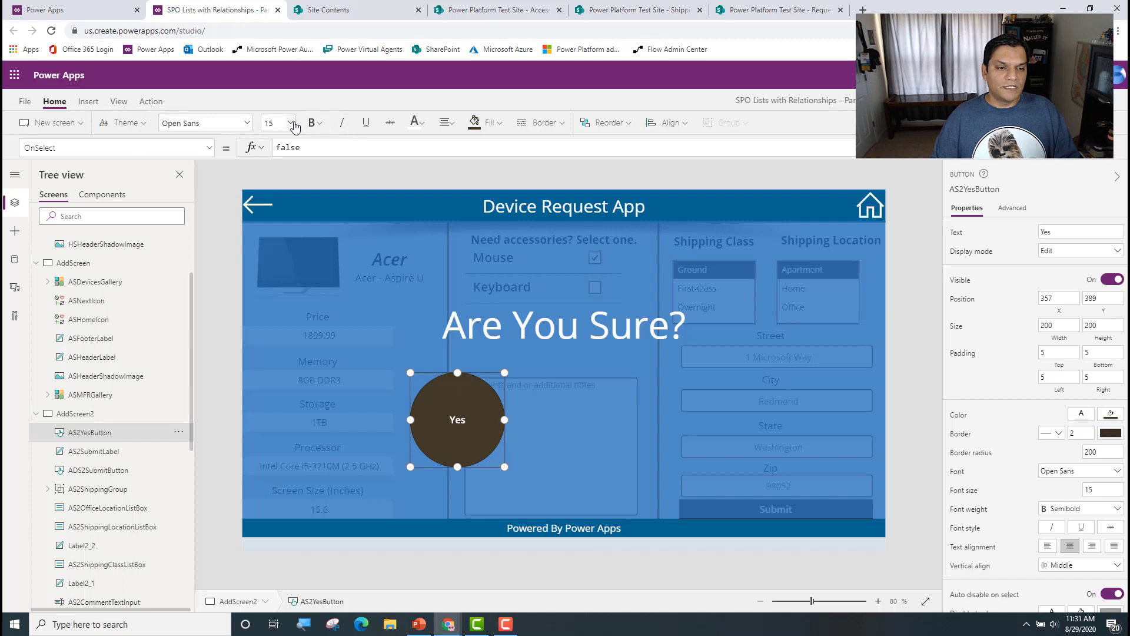
pyautogui.click(291, 123)
pyautogui.scroll(-1, 270, 345)
pyautogui.click(270, 345)
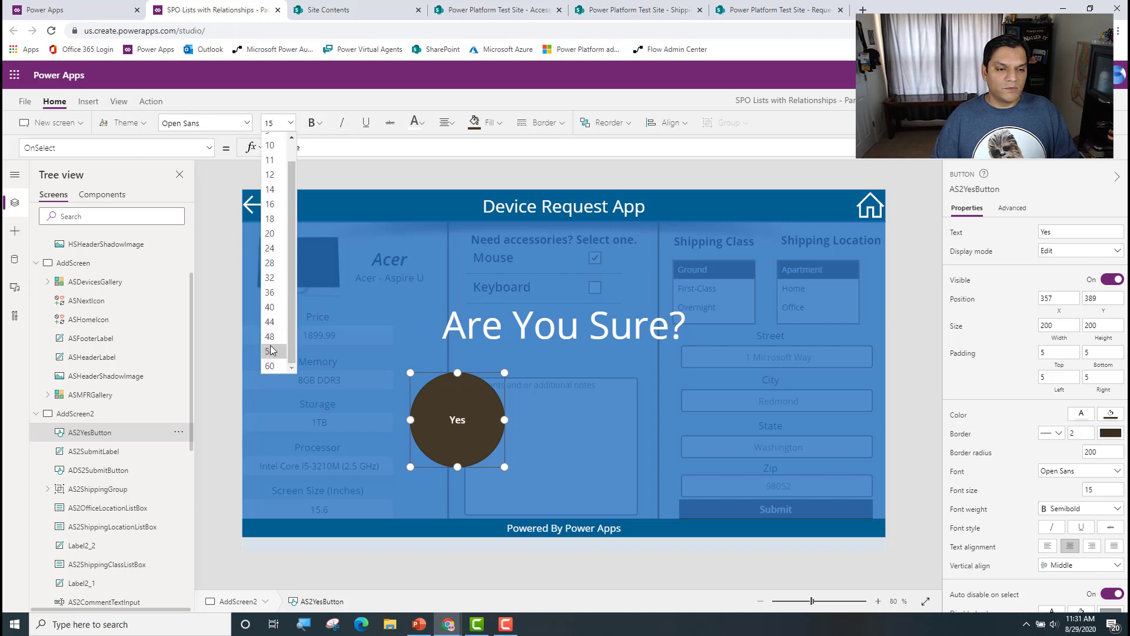